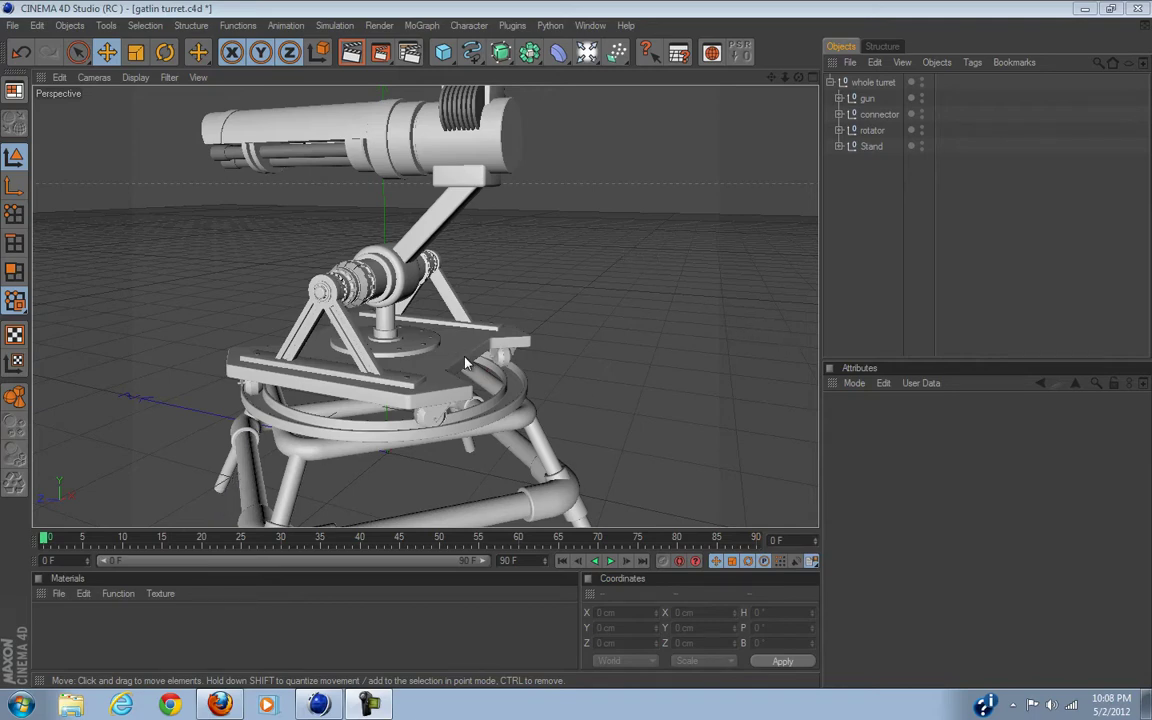
- Orbit and zoom the viewport to view the turret from a higher side angle
alt+drag(465, 362, 578, 350)
scroll(434, 392, up, 5)
alt+drag(434, 392, 577, 351)
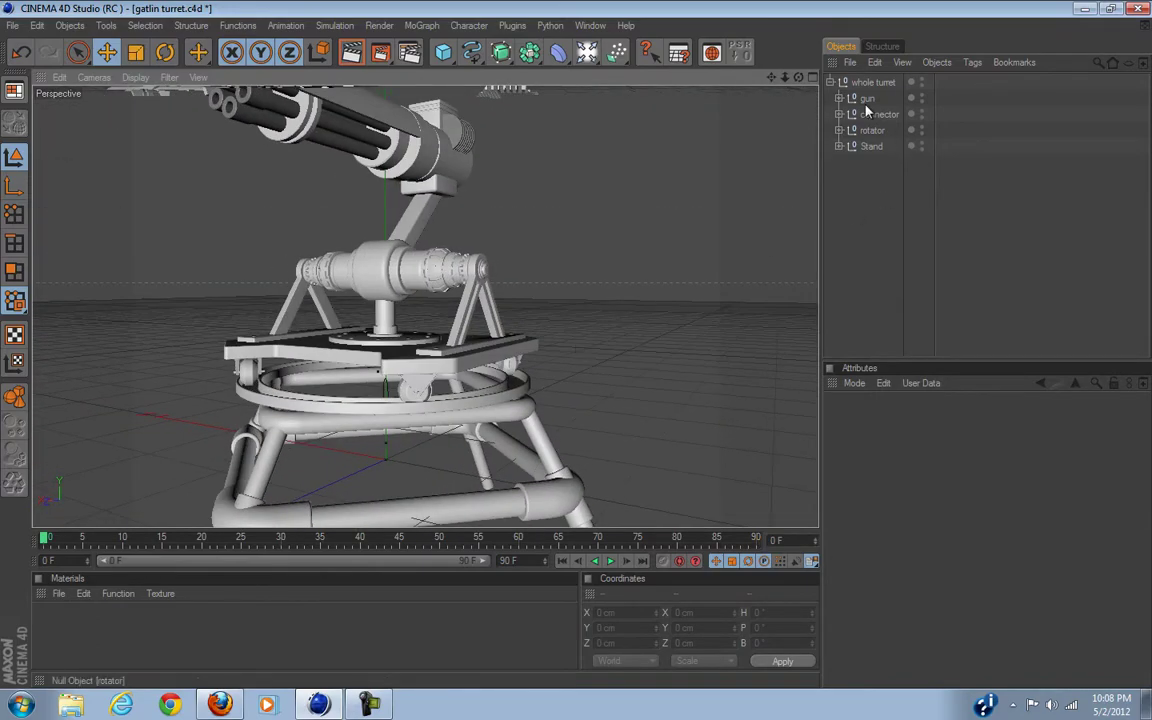
scroll(501, 221, up, 3)
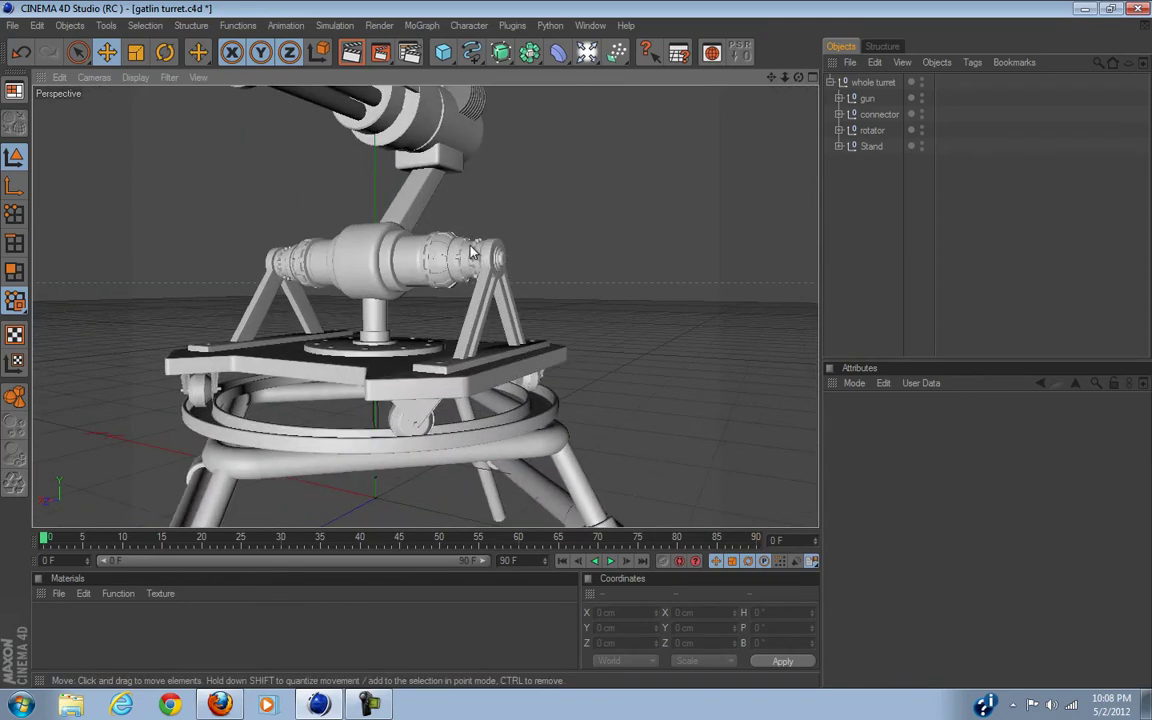
alt+drag(455, 268, 584, 350)
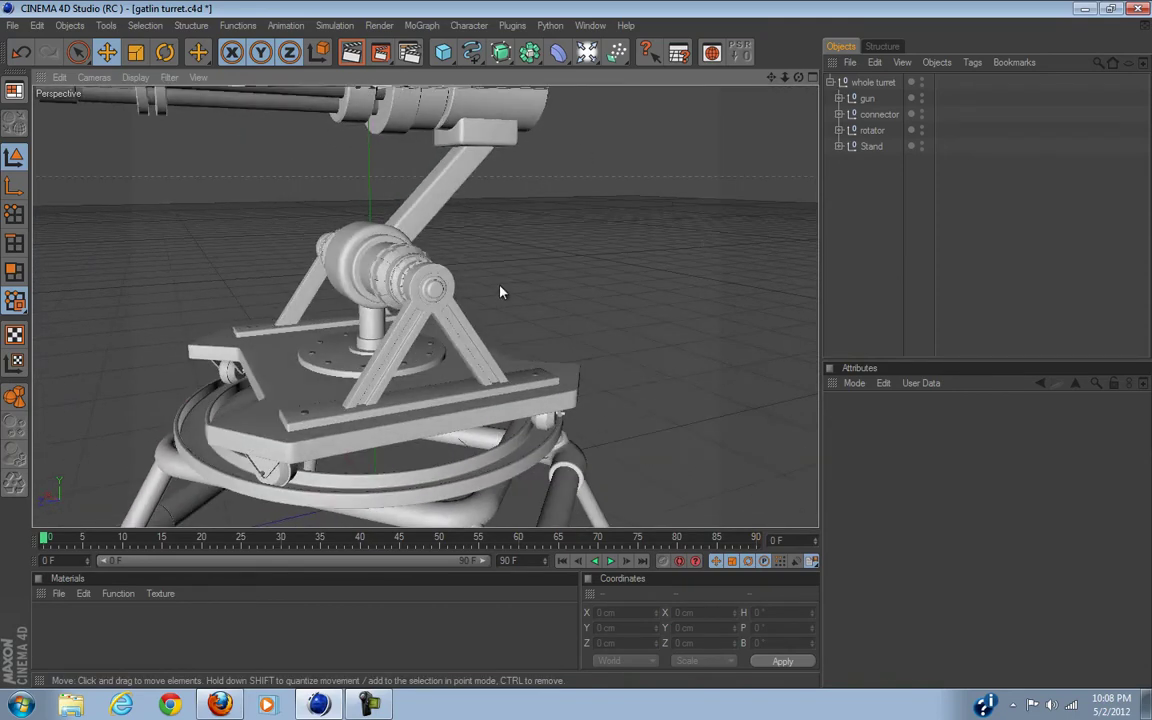
scroll(513, 291, down, 4)
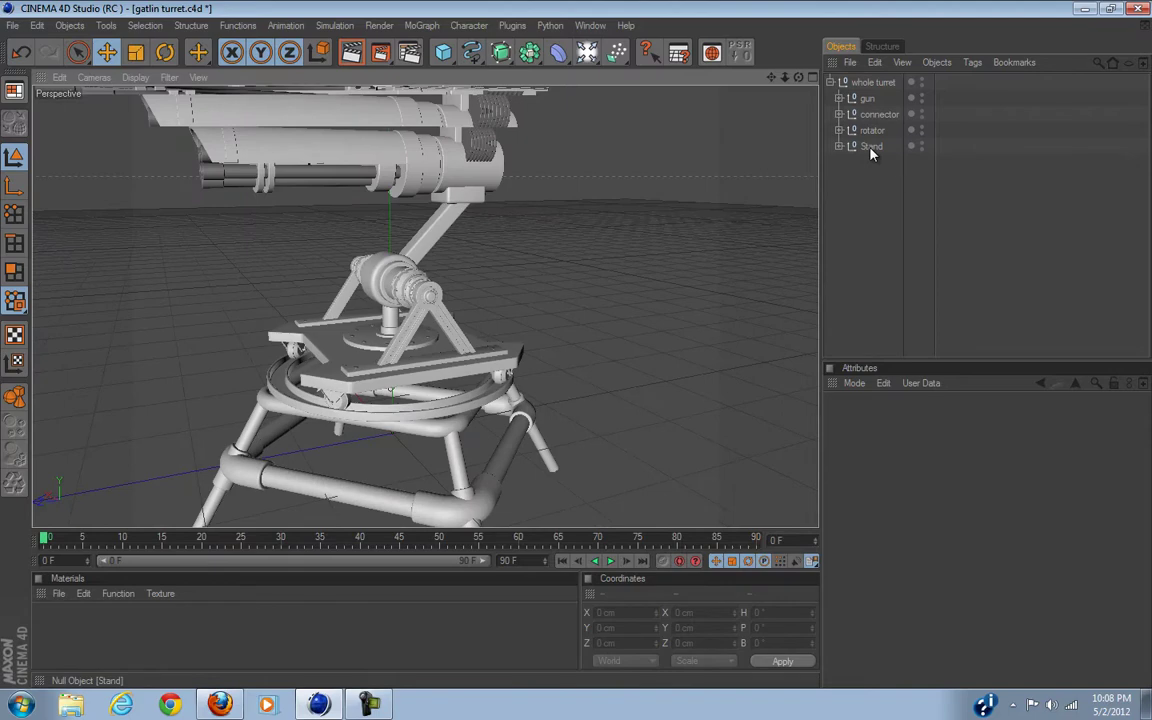
- Inspect the Stand, rotator, connector and gun nulls, then save the project
click(871, 148)
click(871, 131)
click(874, 115)
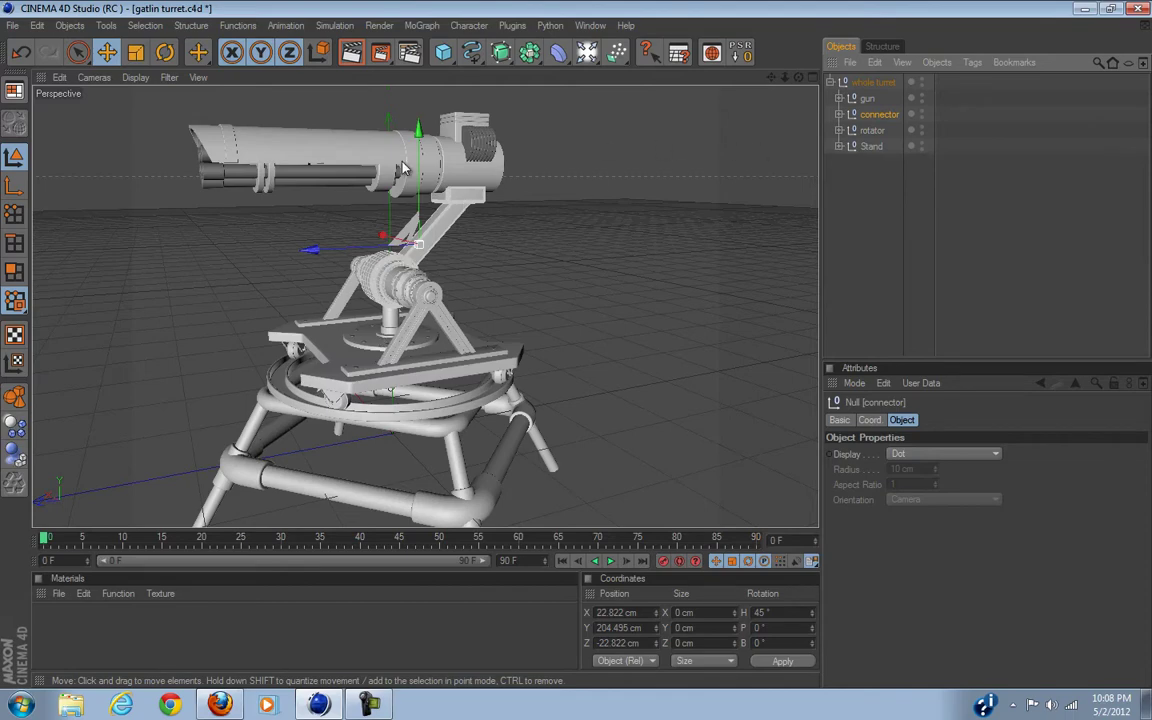
click(866, 99)
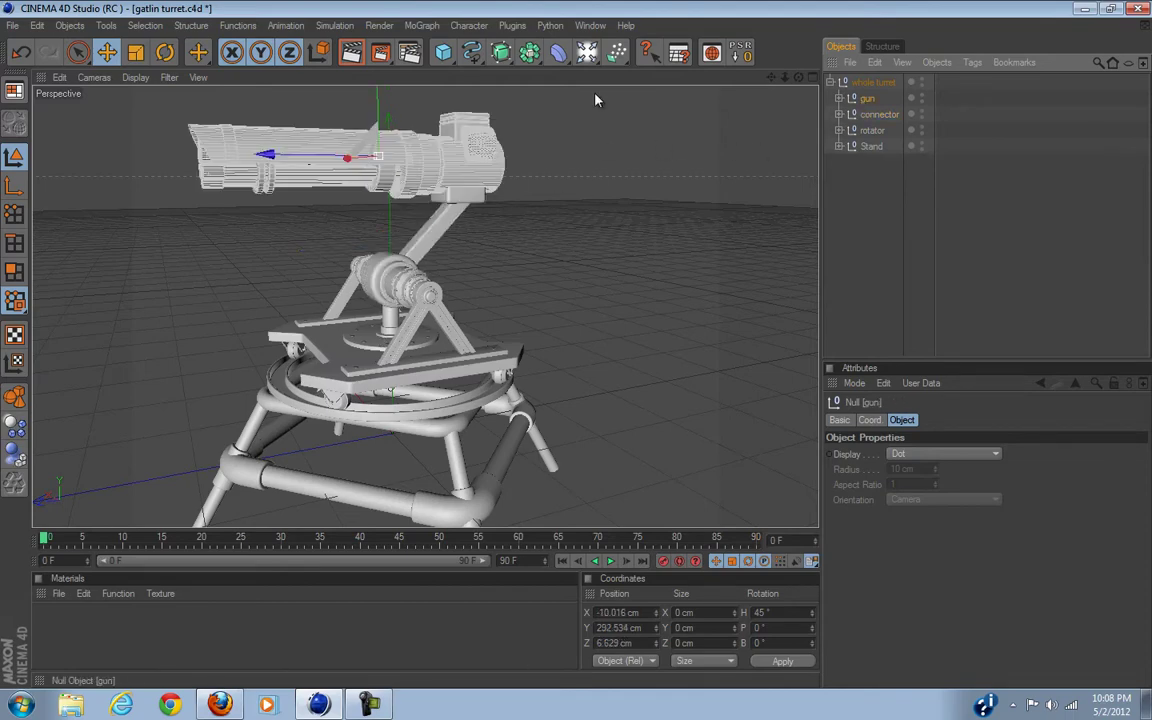
alt+drag(546, 216, 600, 330)
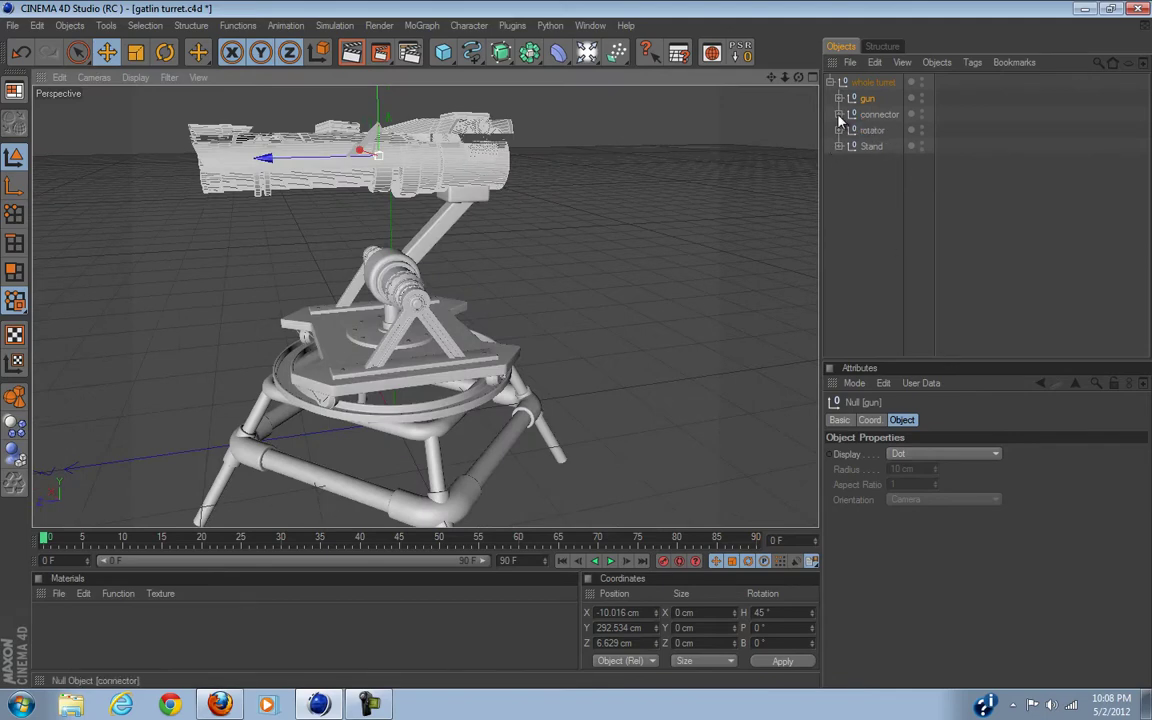
key(ctrl+s)
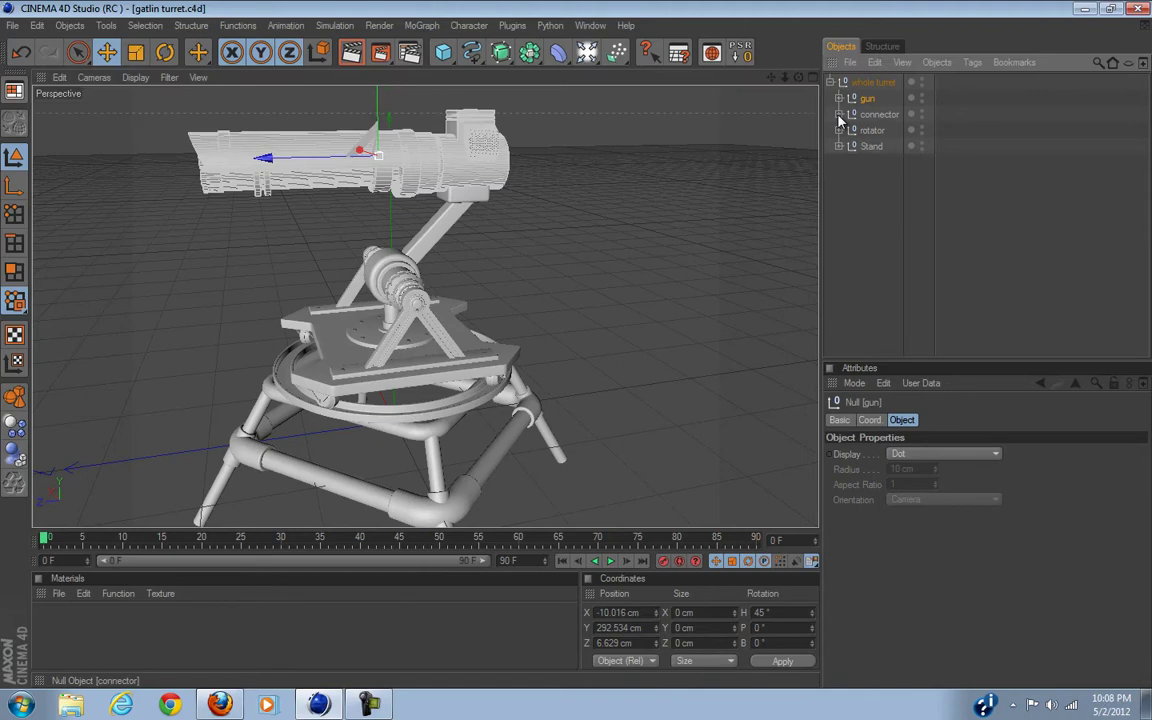
click(15, 26)
- Save a copy as gatlin turret_backup.c4d and close that backup project
click(74, 170)
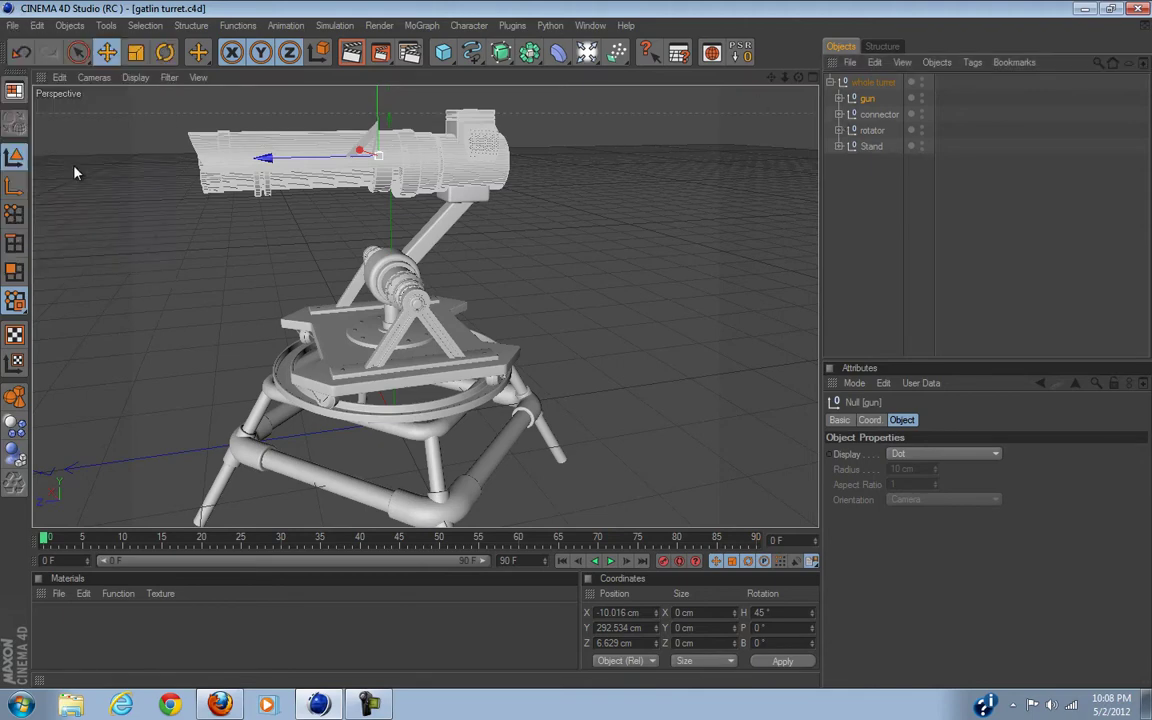
click(255, 316)
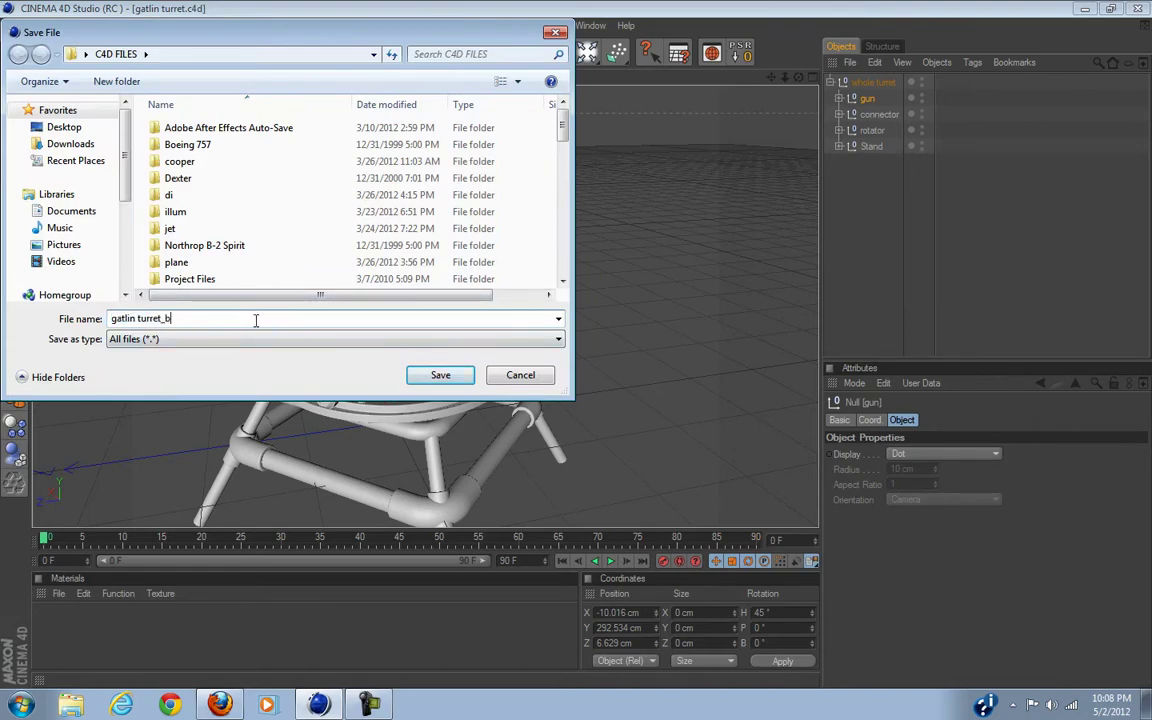
click(438, 375)
click(12, 26)
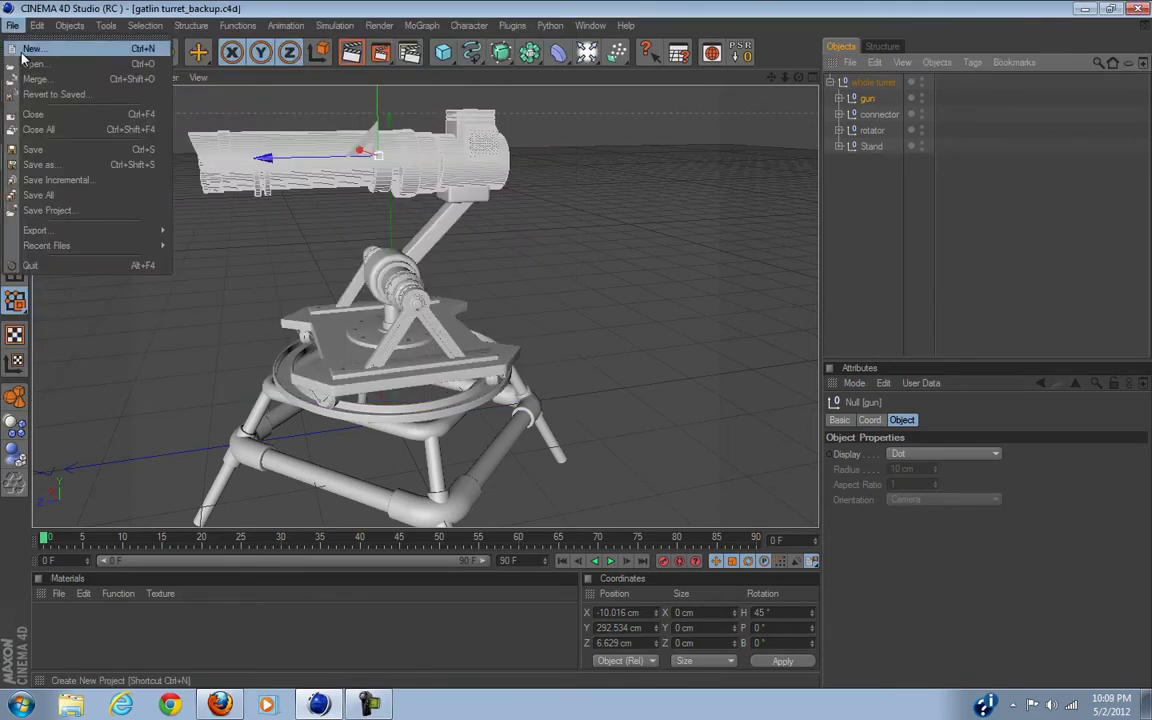
click(35, 114)
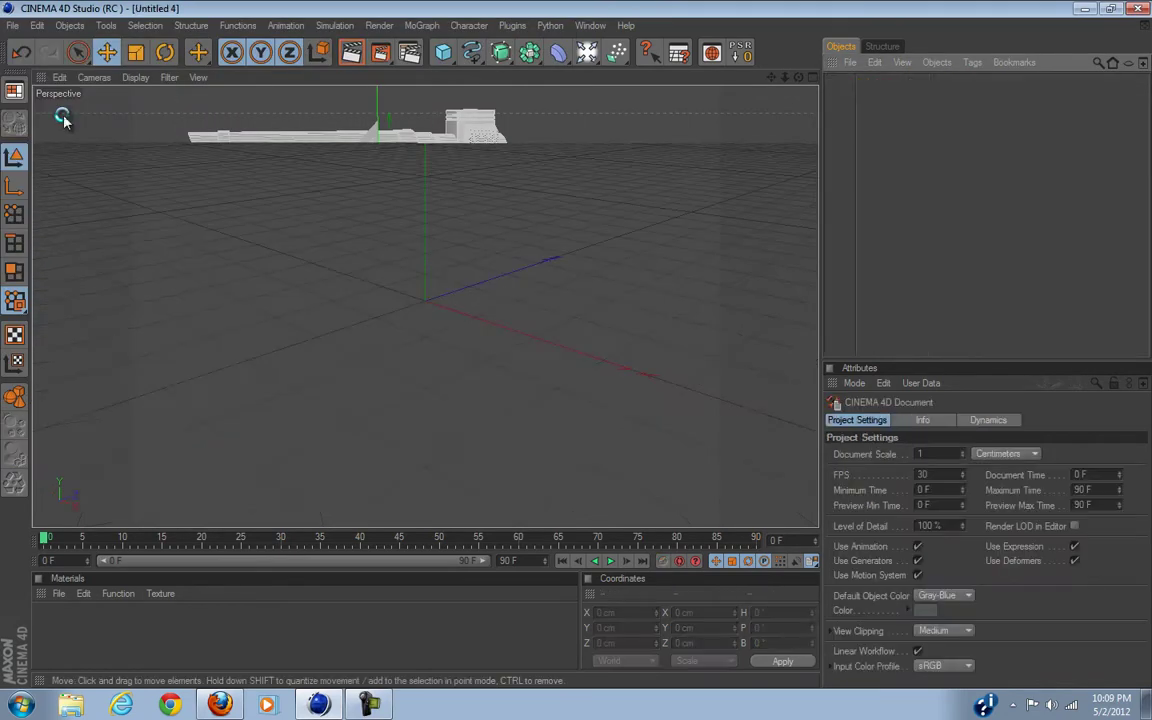
- Reopen the original gatlin turret.c4d file
click(10, 27)
click(32, 61)
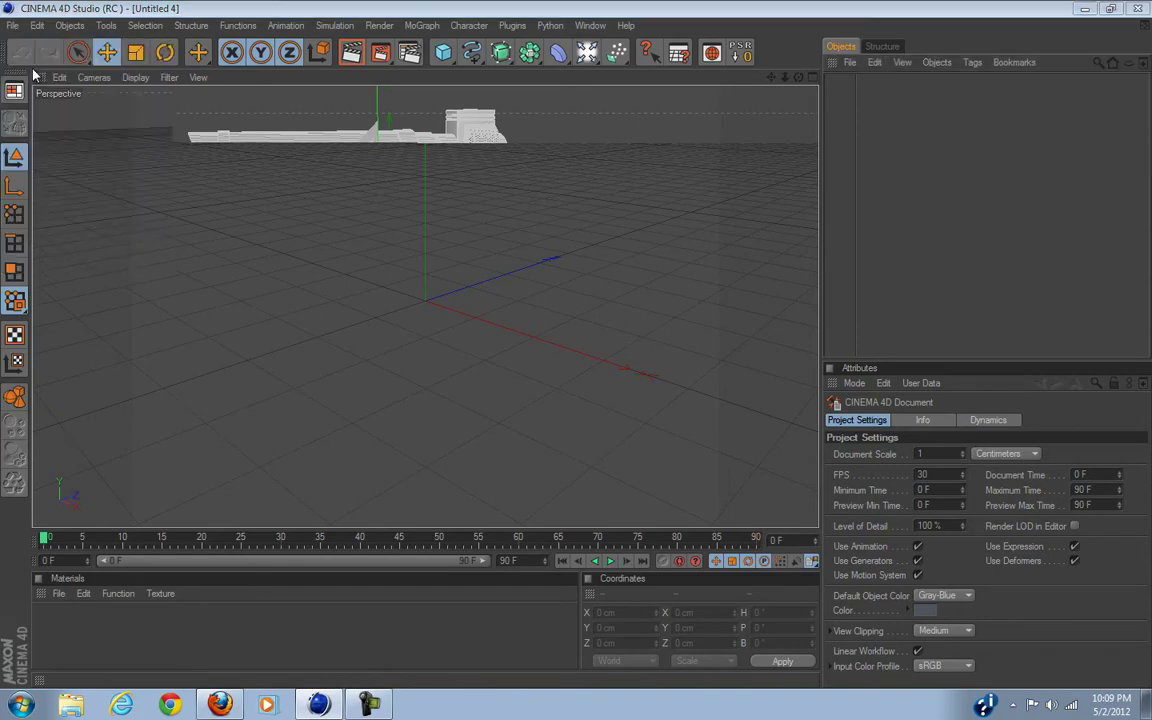
text(g)
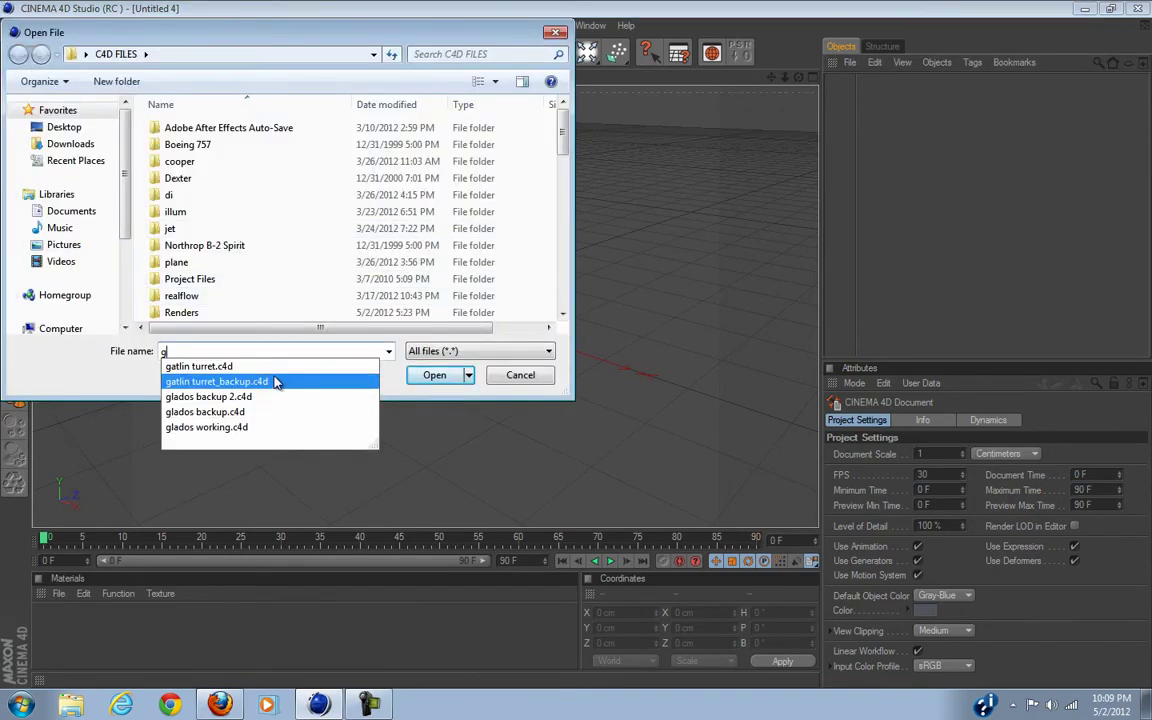
click(300, 366)
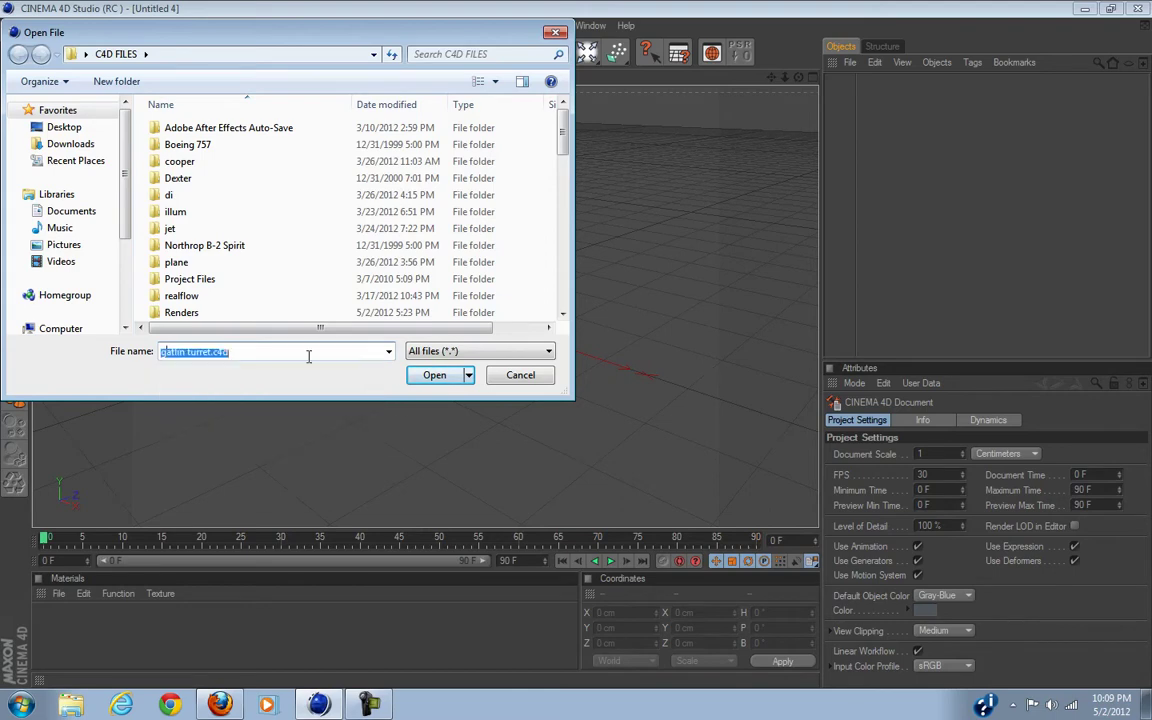
click(434, 382)
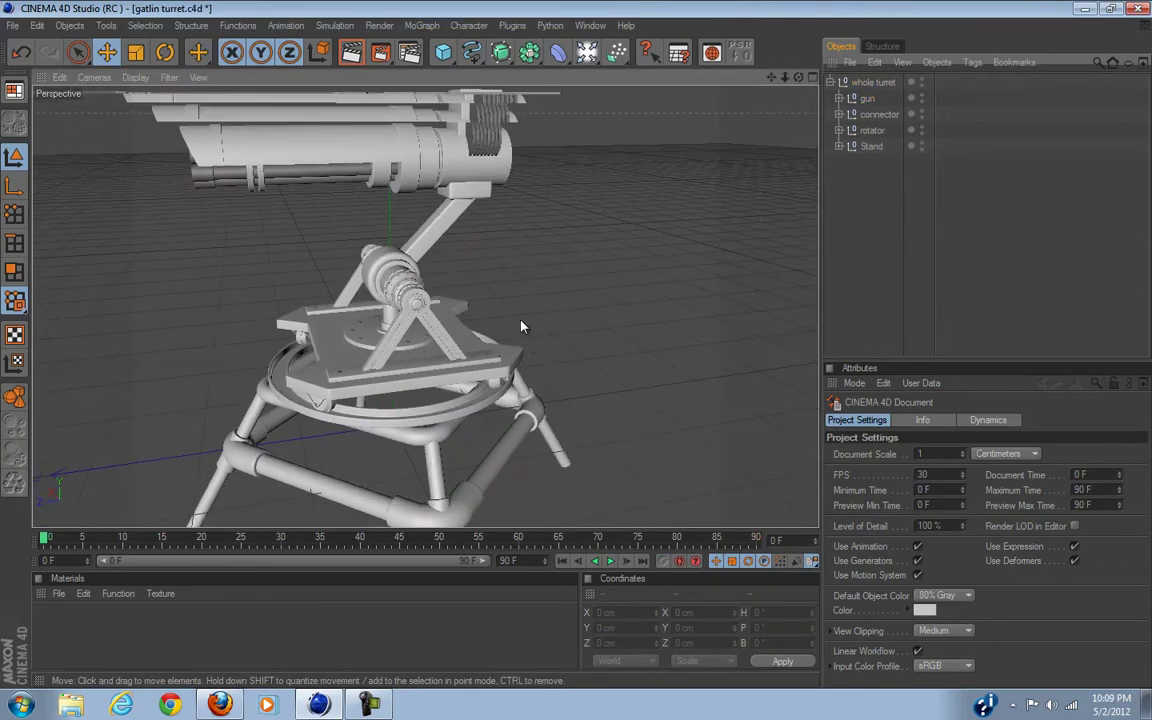
alt+drag(520, 326, 576, 350)
alt+drag(382, 331, 475, 390)
alt+drag(347, 405, 579, 350)
- Expand the connector group and drag gun inside it
click(866, 98)
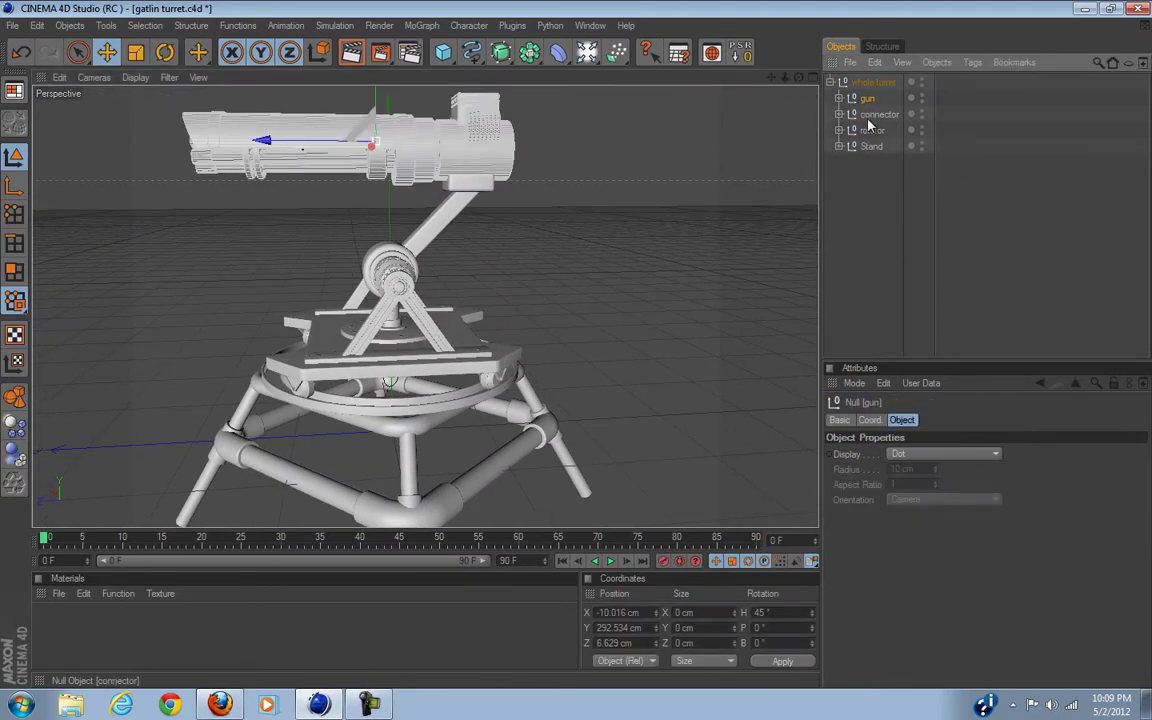
click(878, 114)
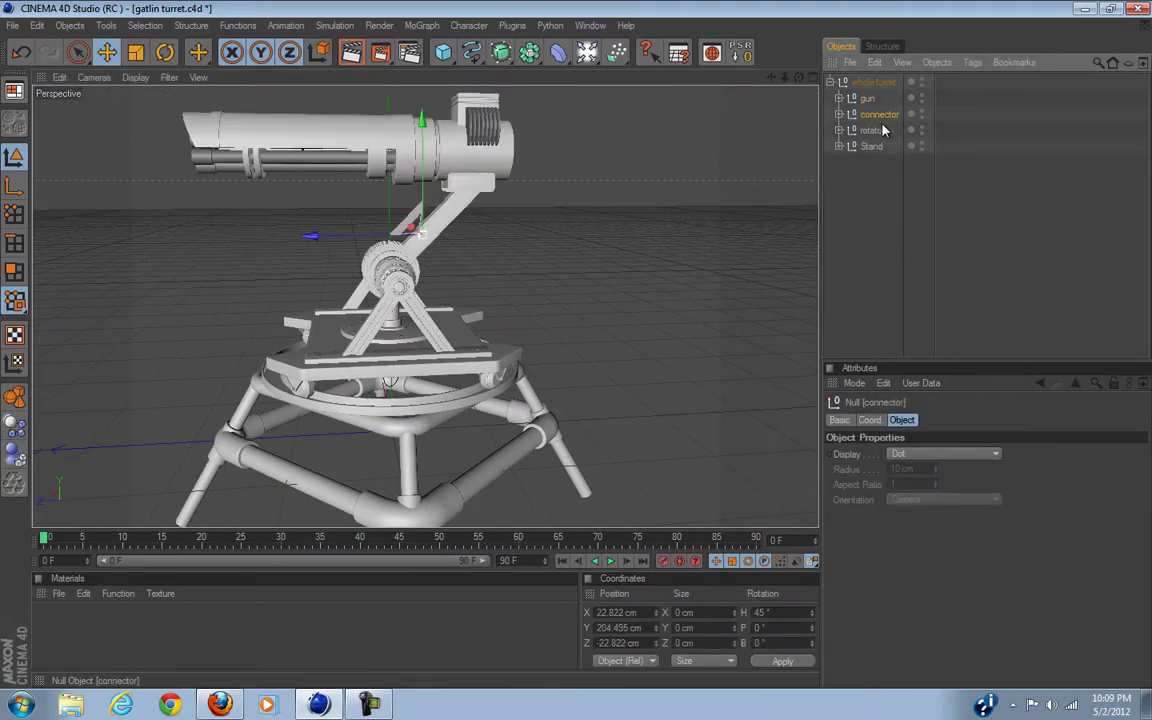
click(839, 115)
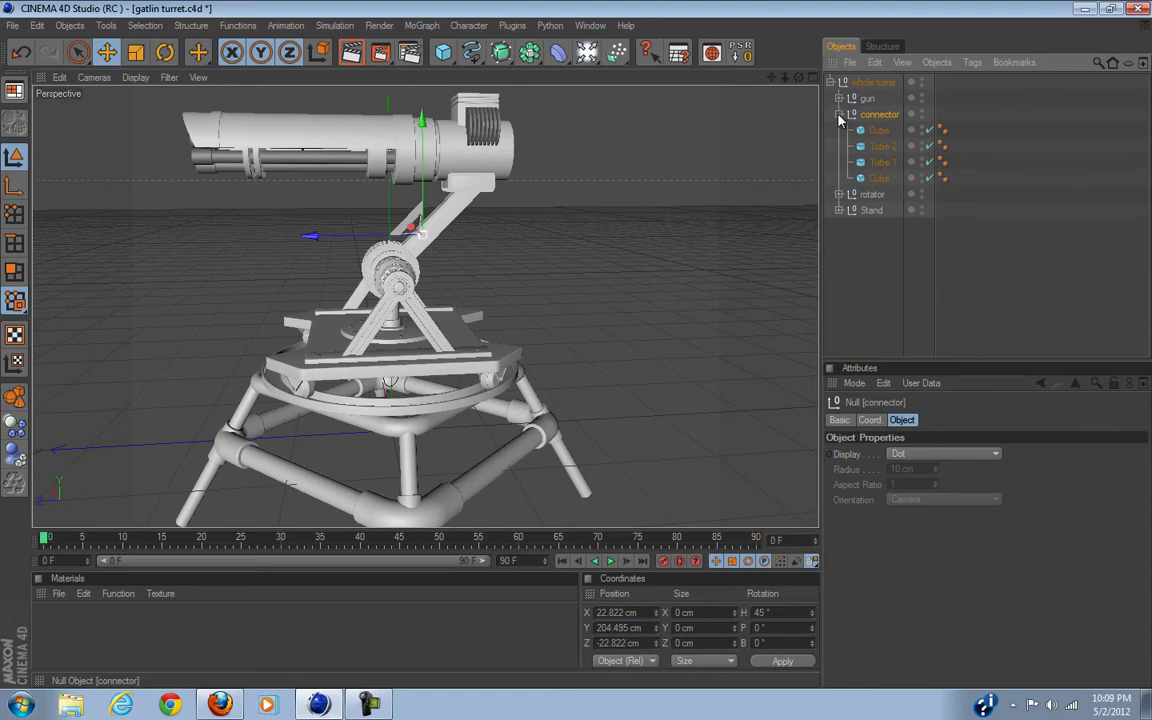
click(871, 180)
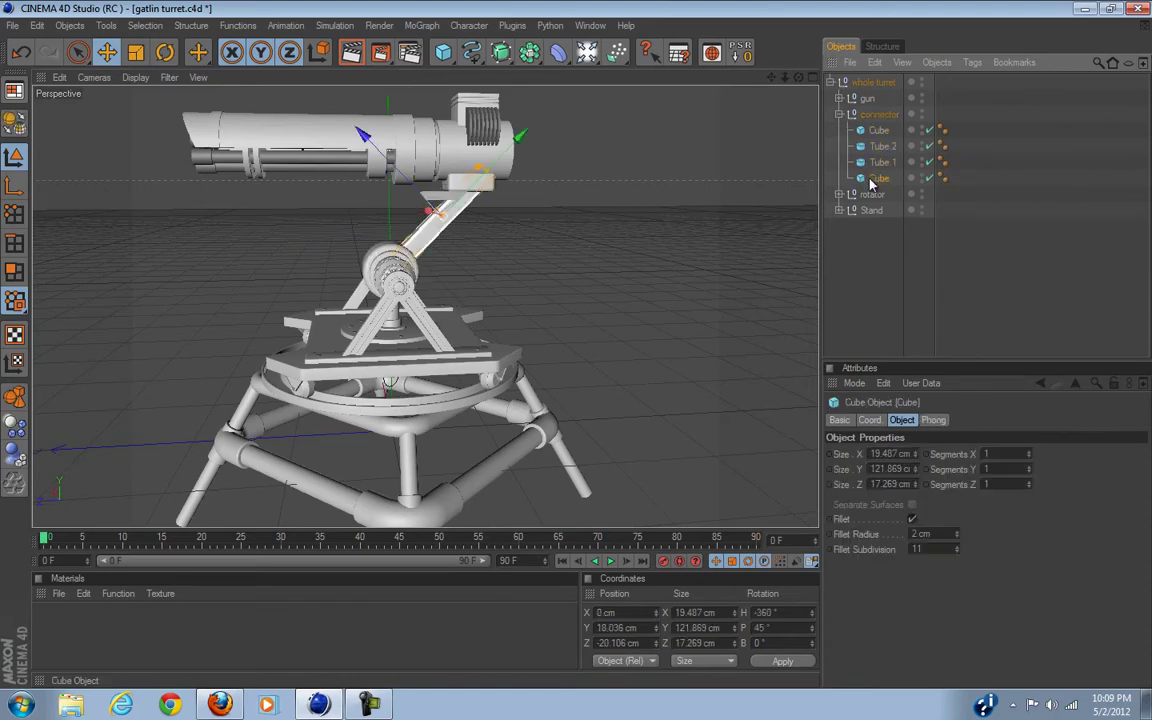
click(866, 100)
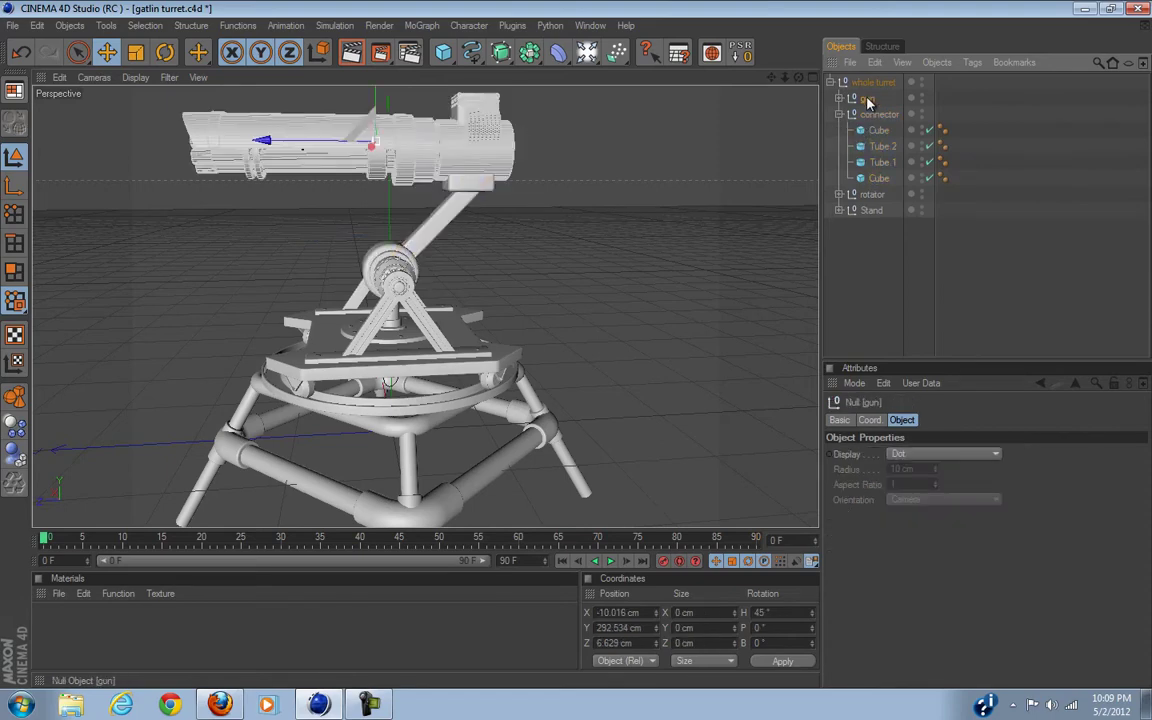
drag(866, 100, 874, 130)
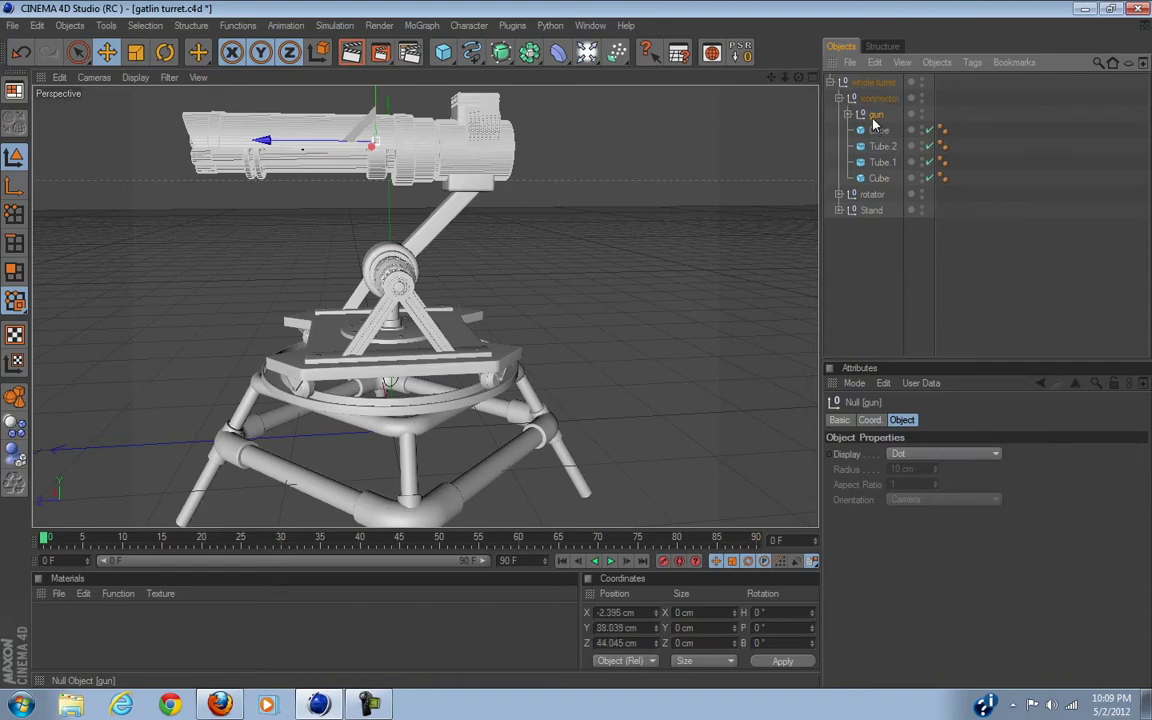
- Nest gun under the small mounting cube and rename that cube 'main'
click(878, 178)
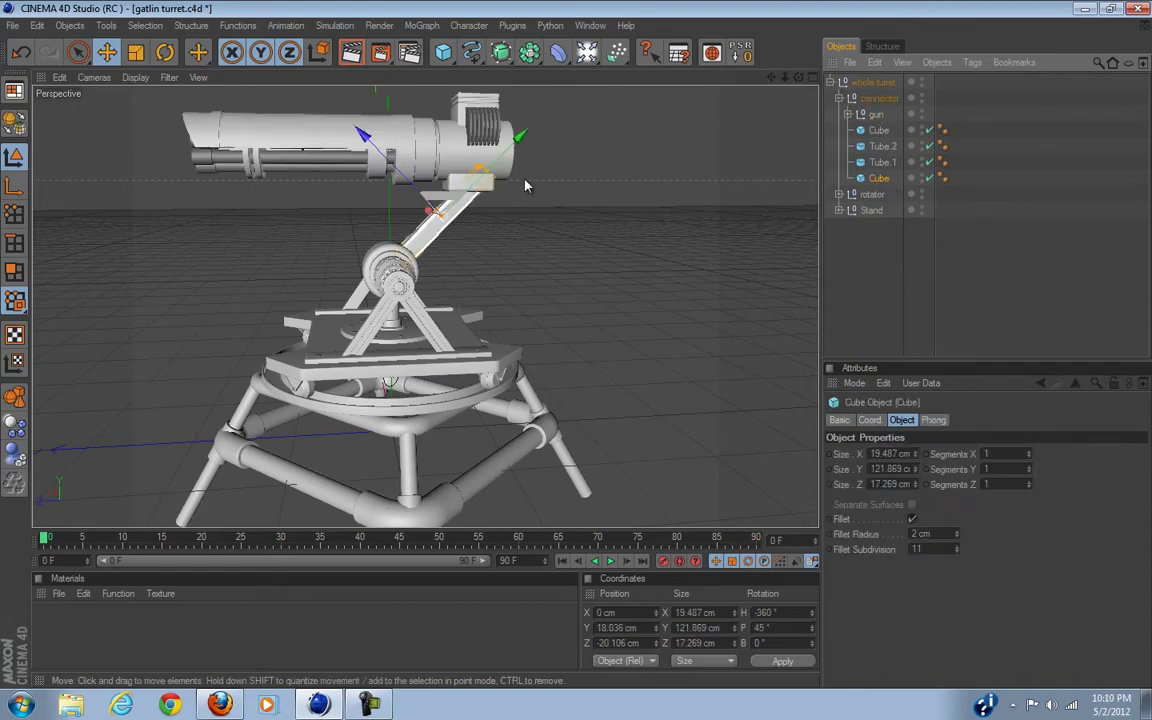
click(878, 130)
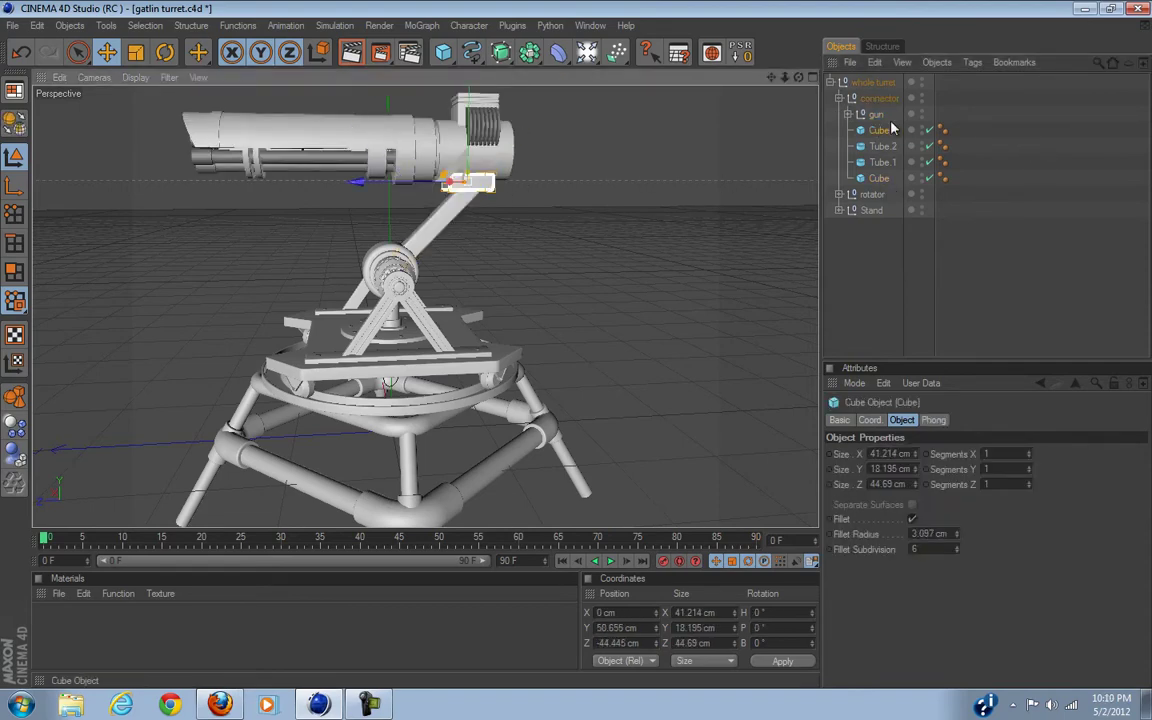
drag(885, 117, 880, 140)
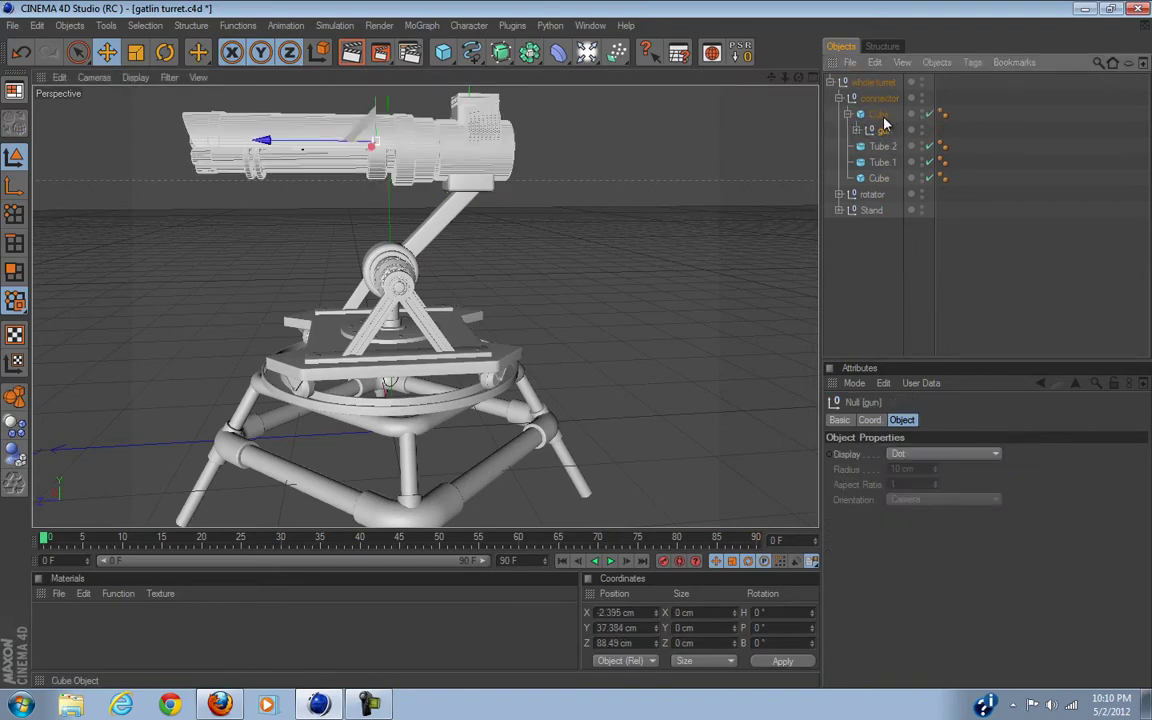
click(882, 115)
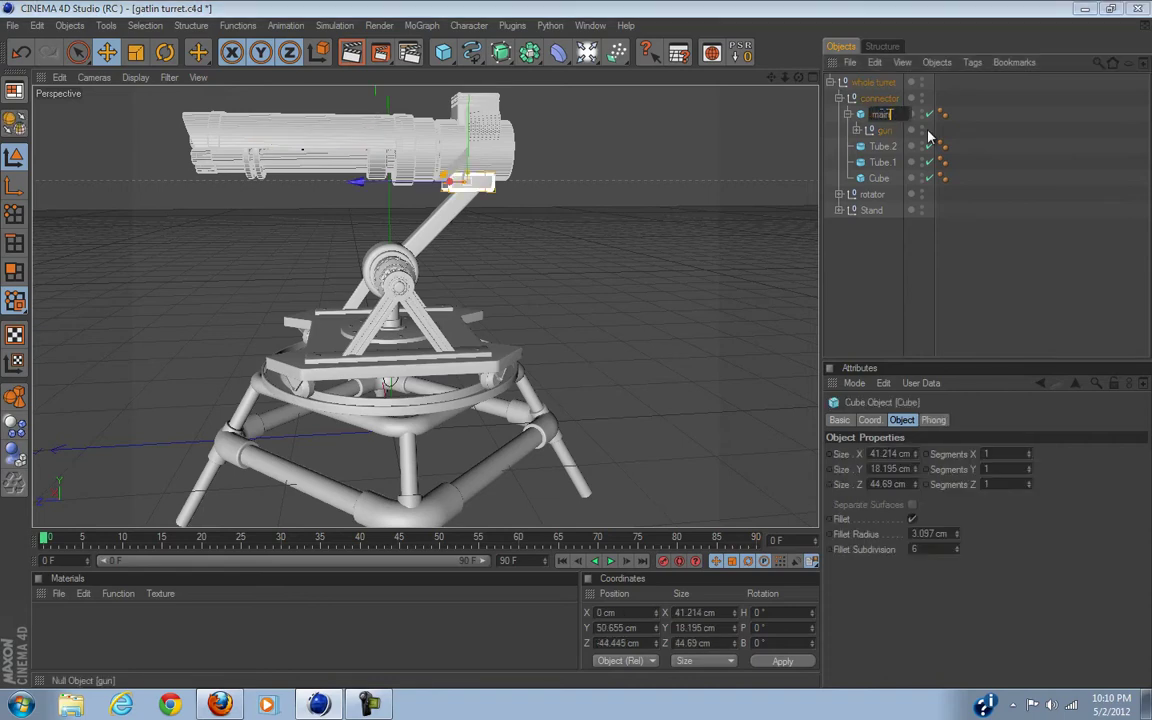
text(main)
key(Return)
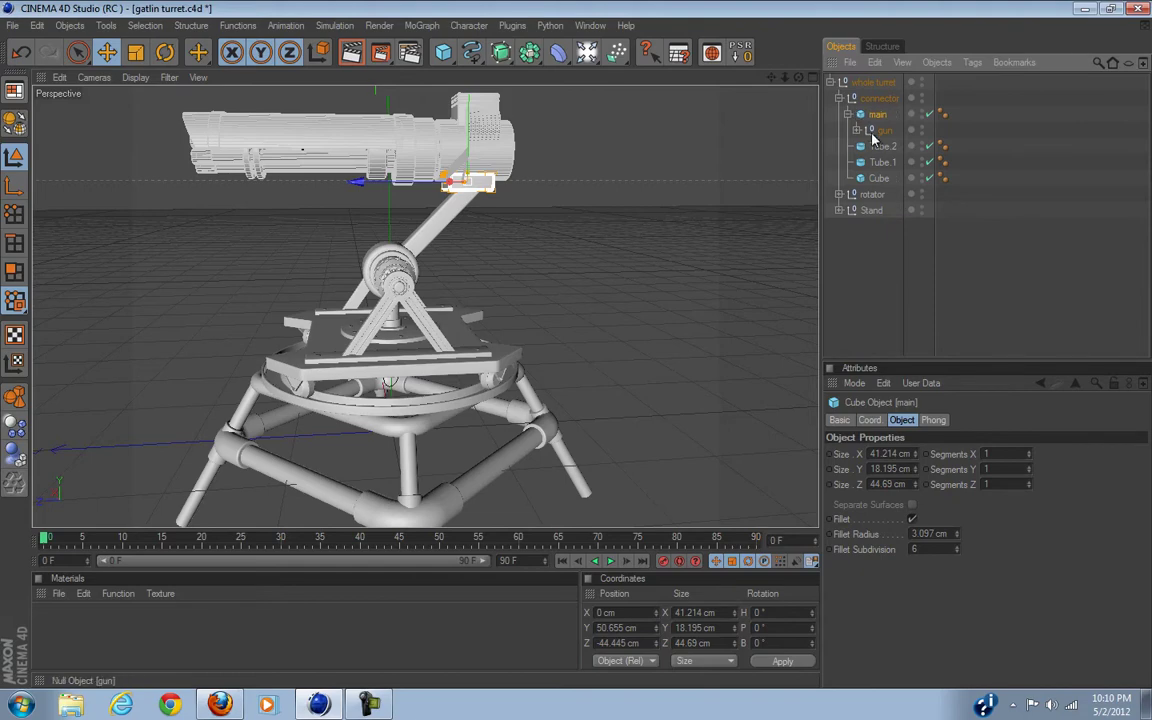
- Make connector a child of rotator and move gun to the top of connector
click(839, 99)
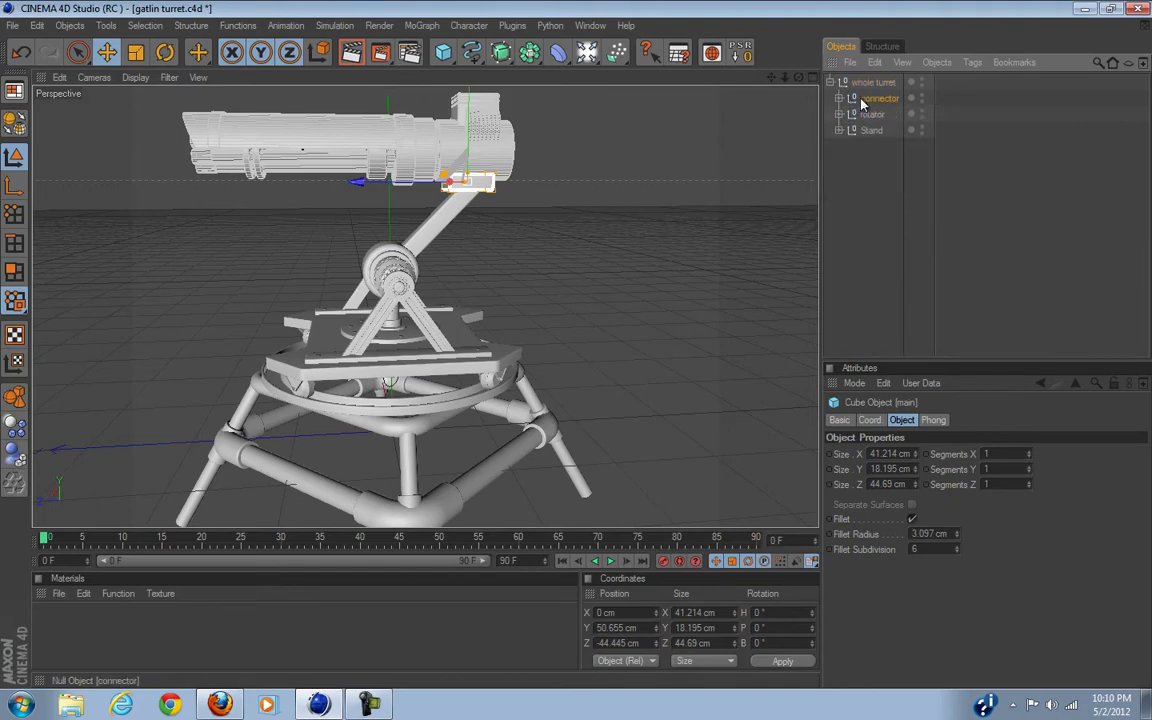
click(866, 99)
click(873, 116)
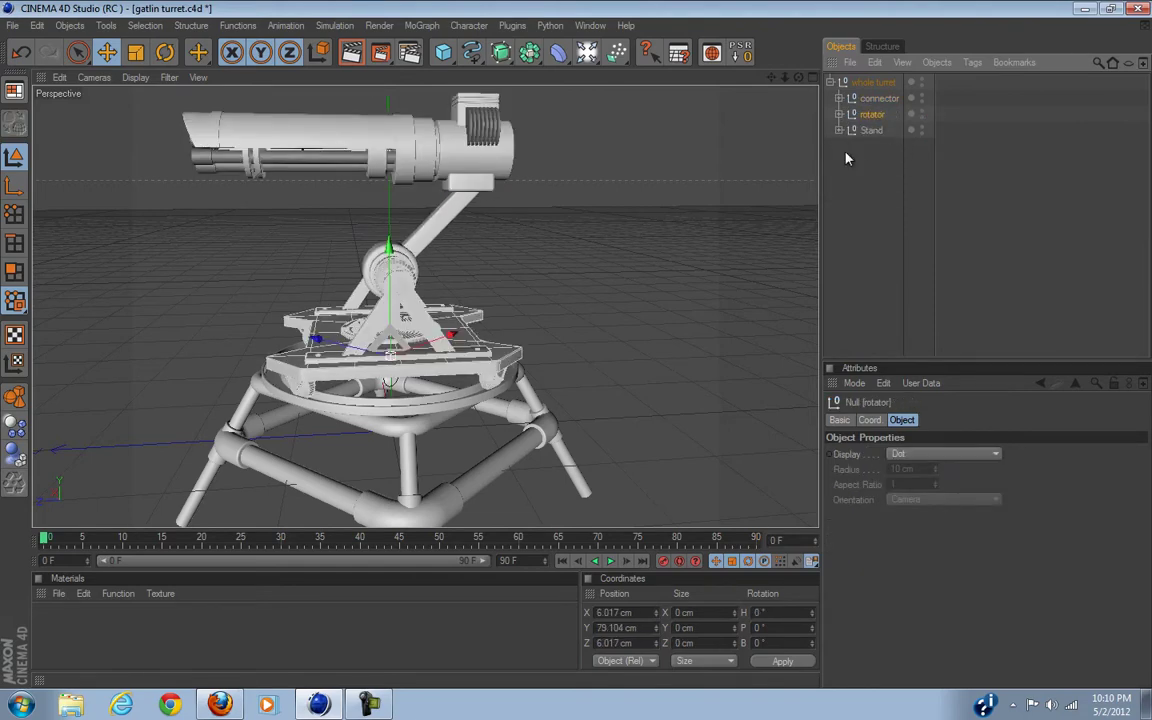
click(868, 99)
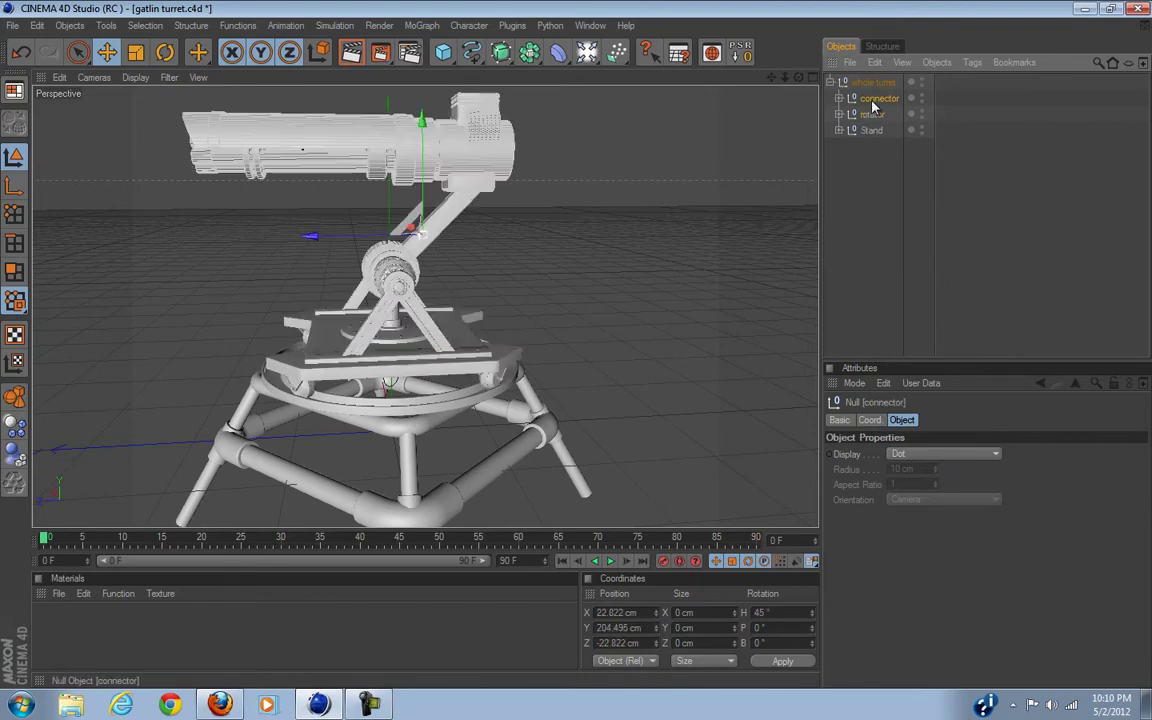
drag(868, 99, 875, 116)
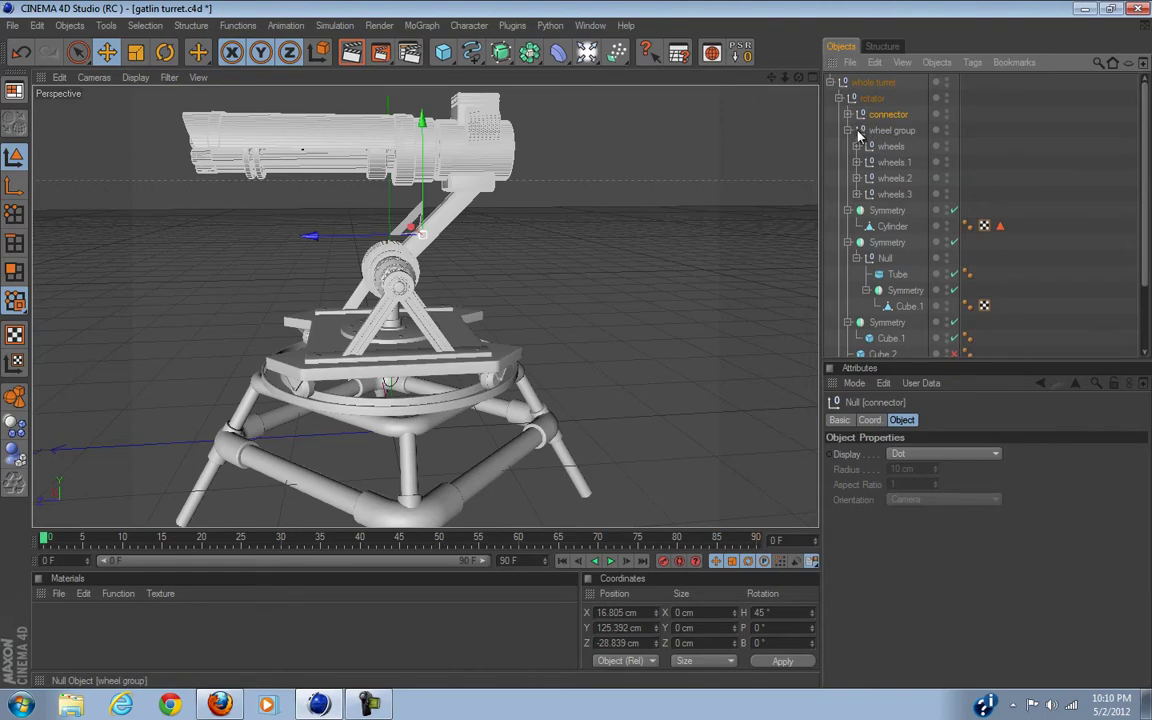
click(848, 114)
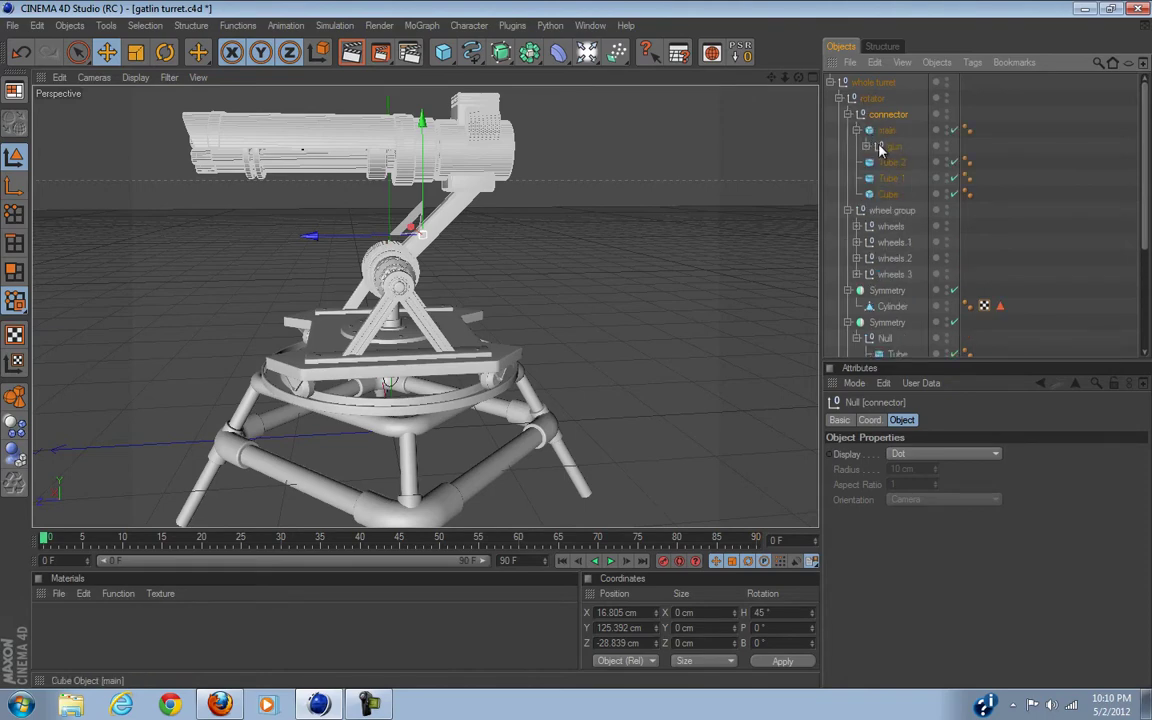
drag(890, 147, 866, 139)
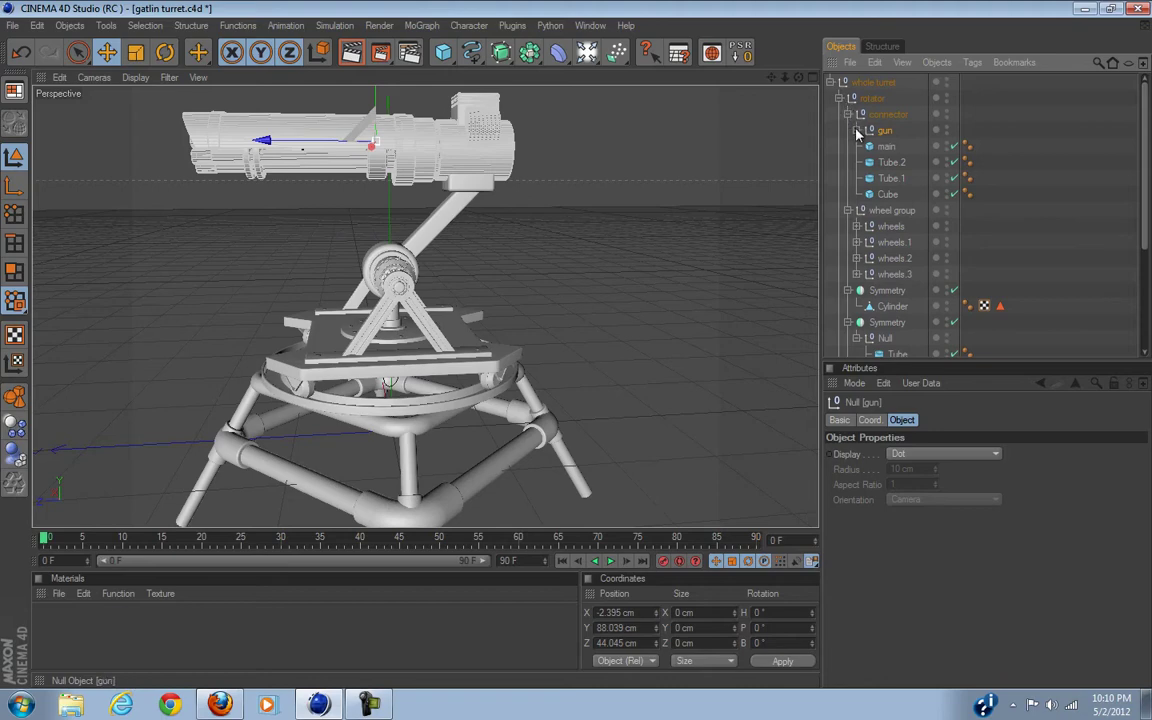
- Try placing rotator inside Stand, then undo it
click(840, 99)
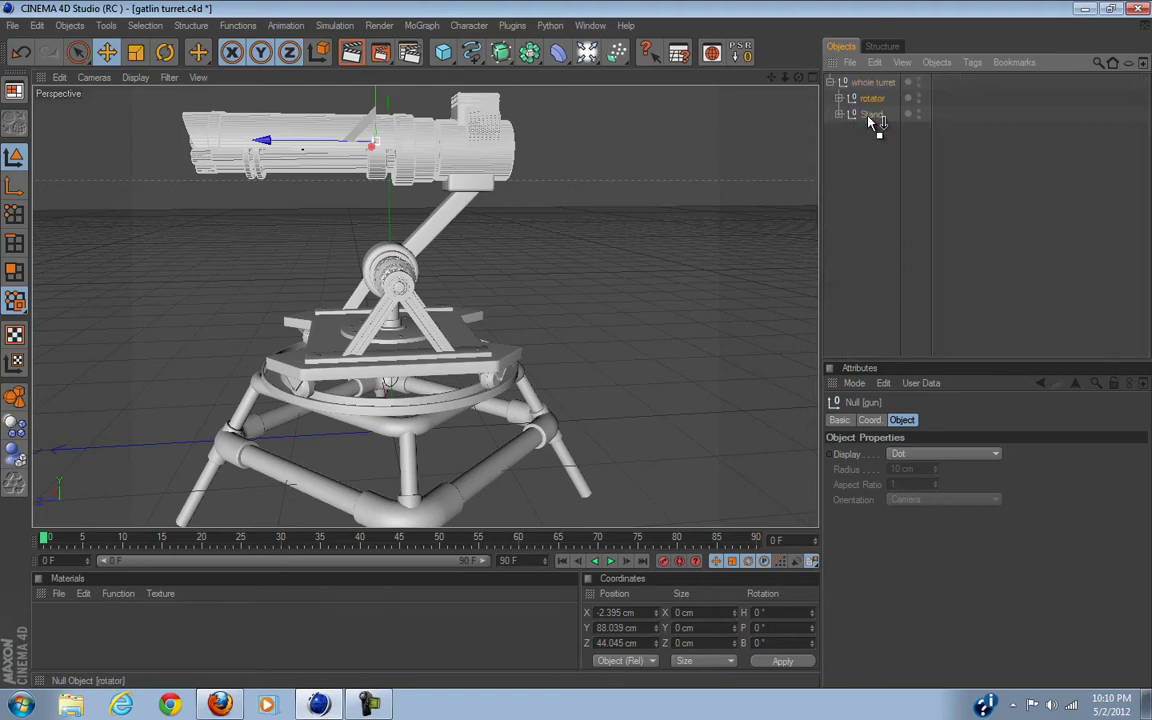
drag(873, 121, 871, 117)
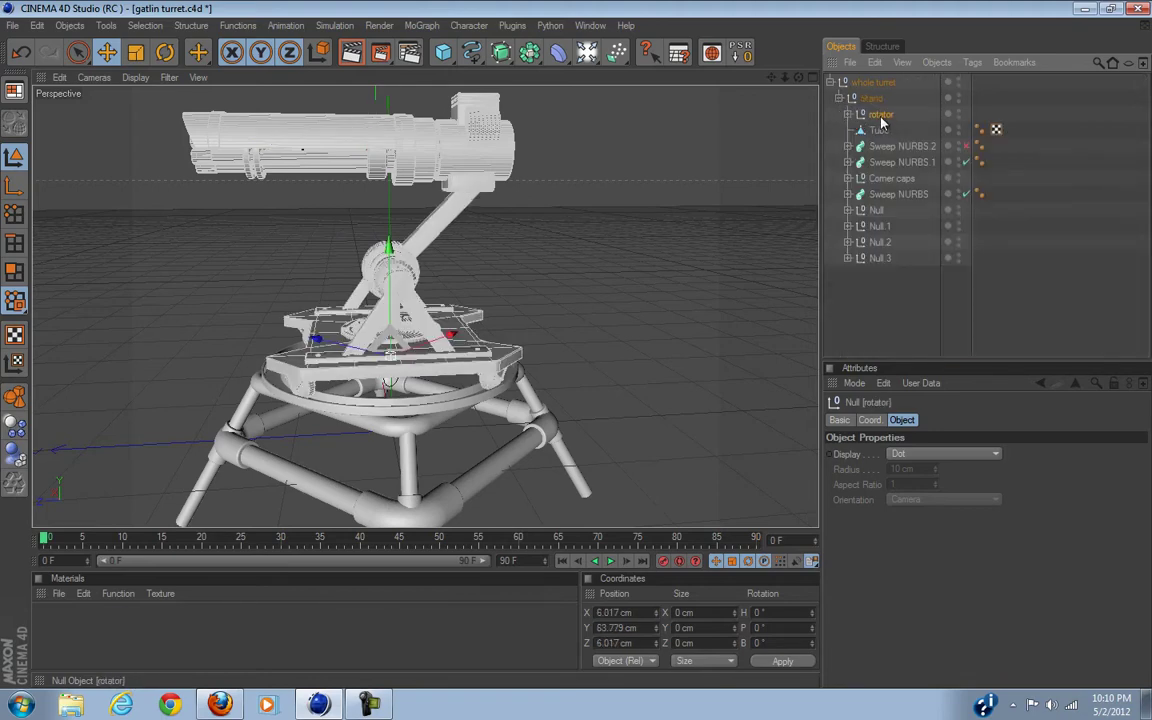
key(ctrl+z)
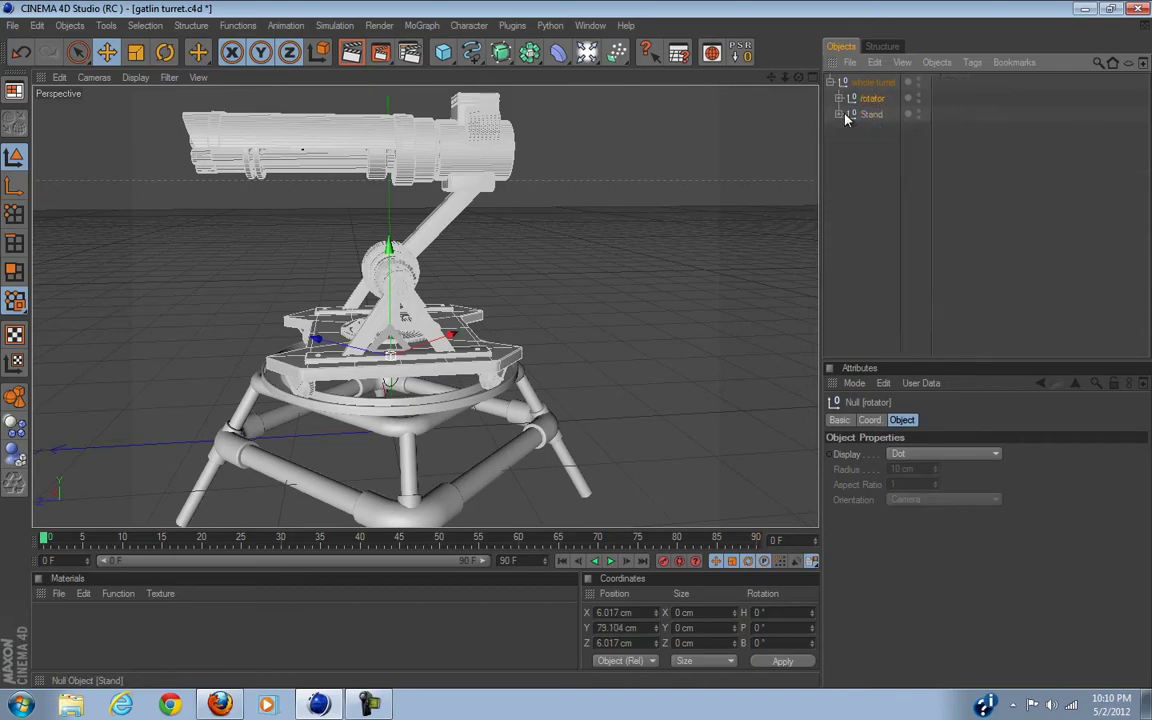
click(872, 98)
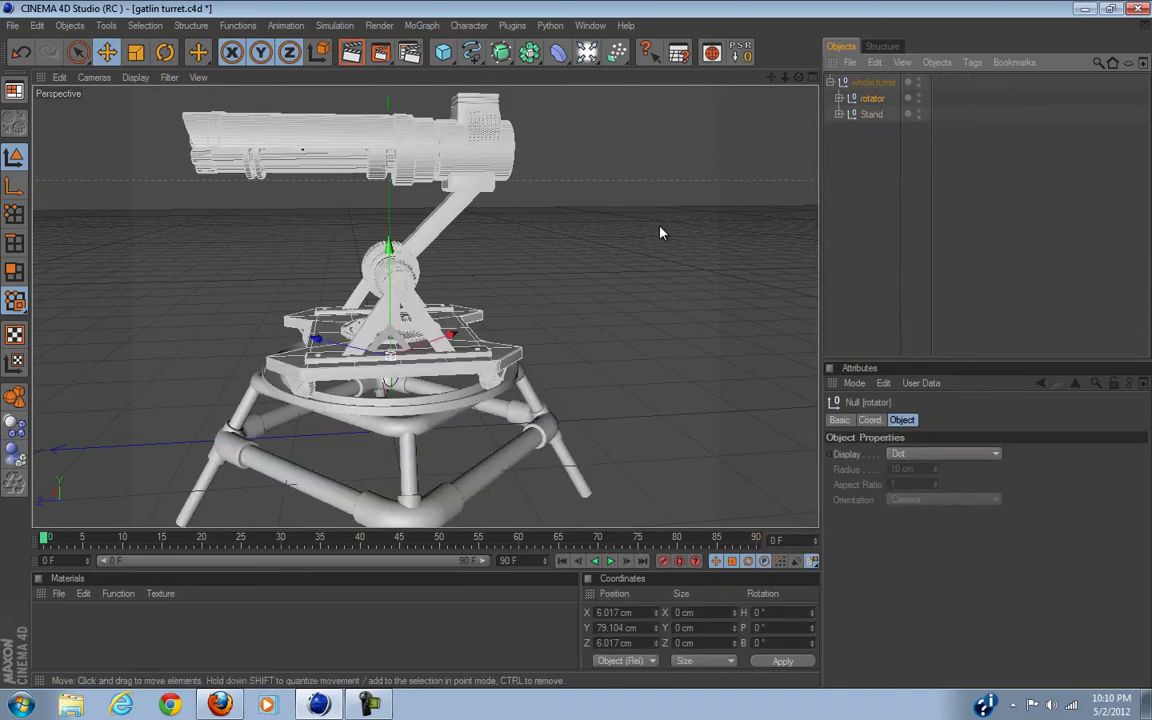
alt+drag(568, 280, 354, 484)
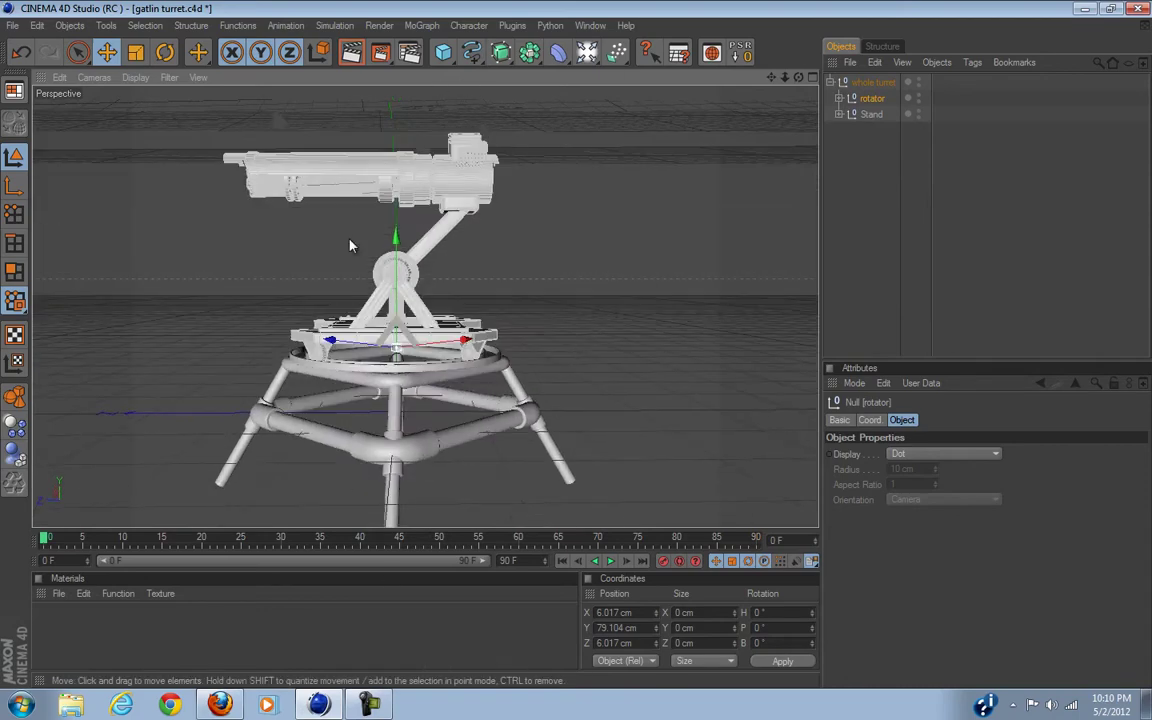
alt+drag(274, 119, 828, 105)
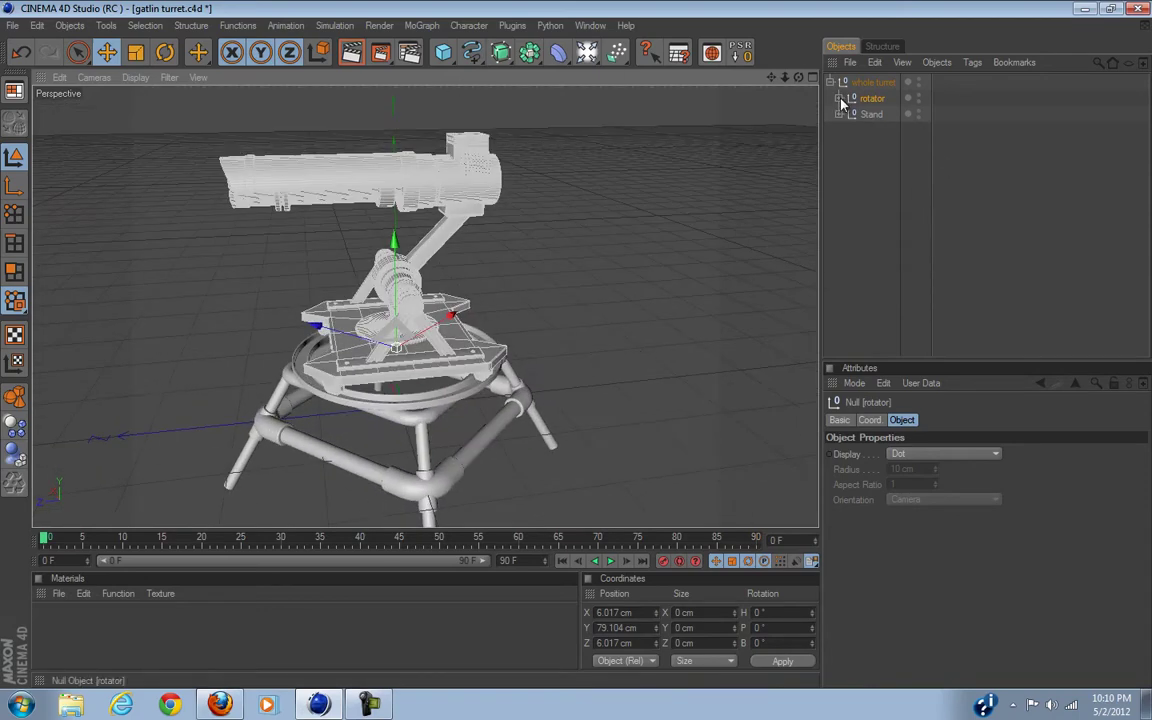
ctrl+click(839, 98)
click(875, 116)
alt+drag(690, 340, 450, 110)
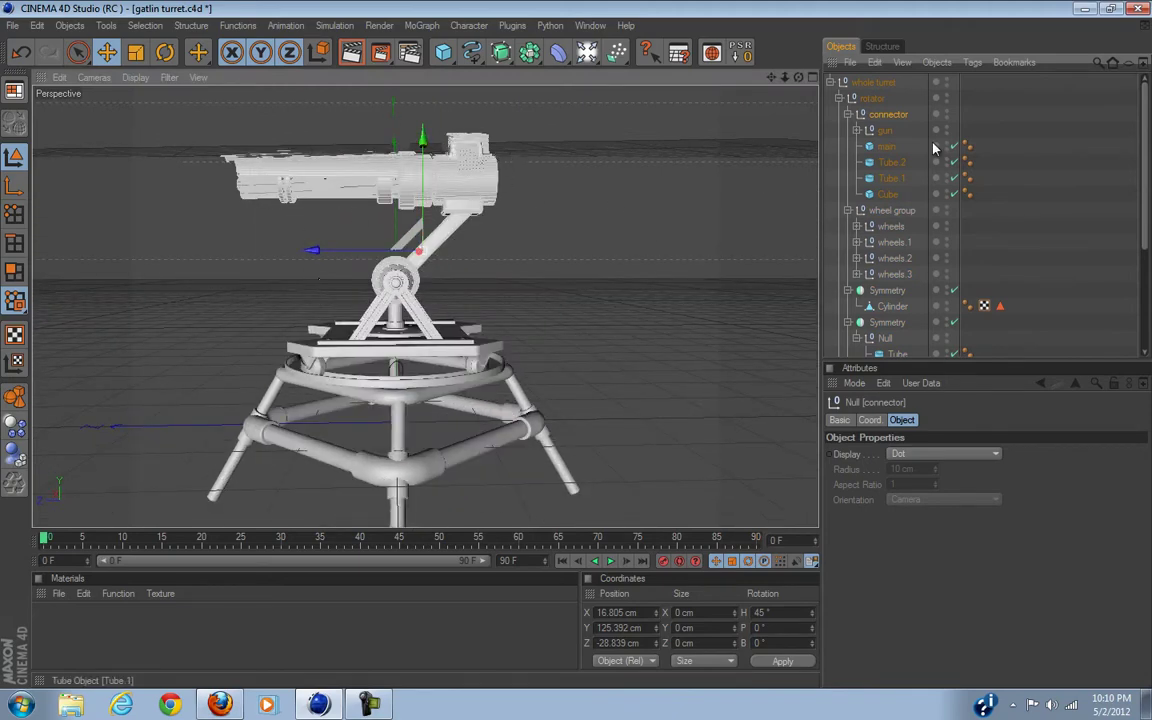
click(884, 130)
alt+drag(628, 228, 521, 222)
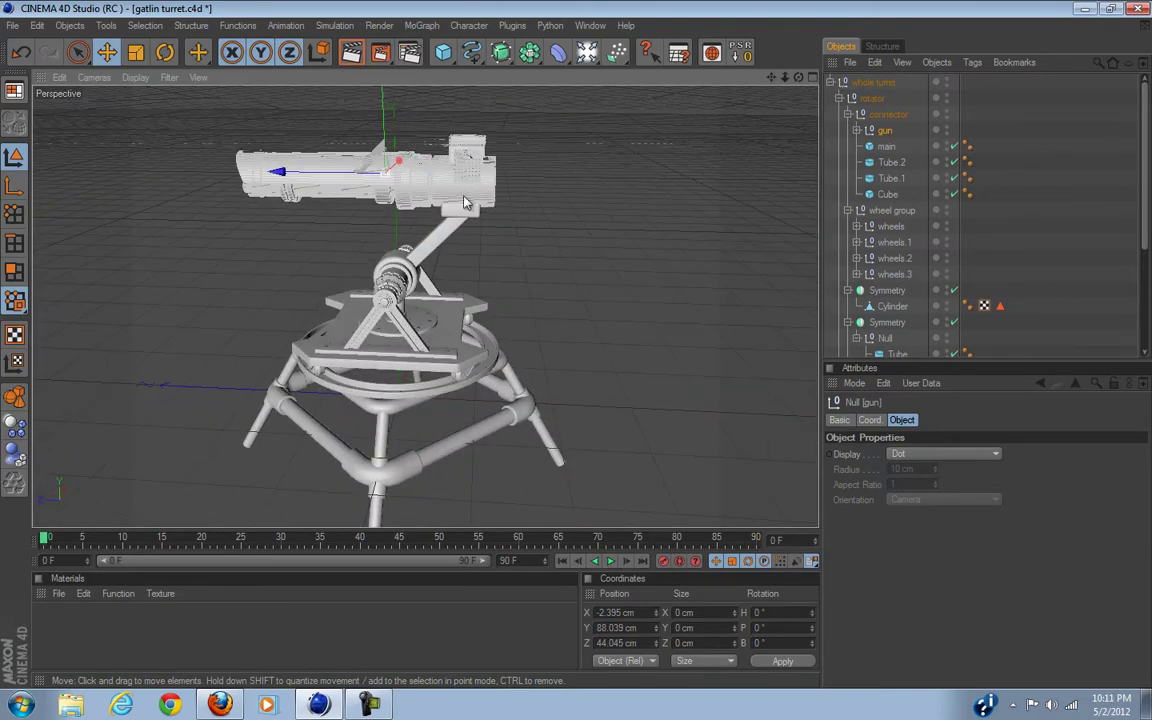
click(840, 98)
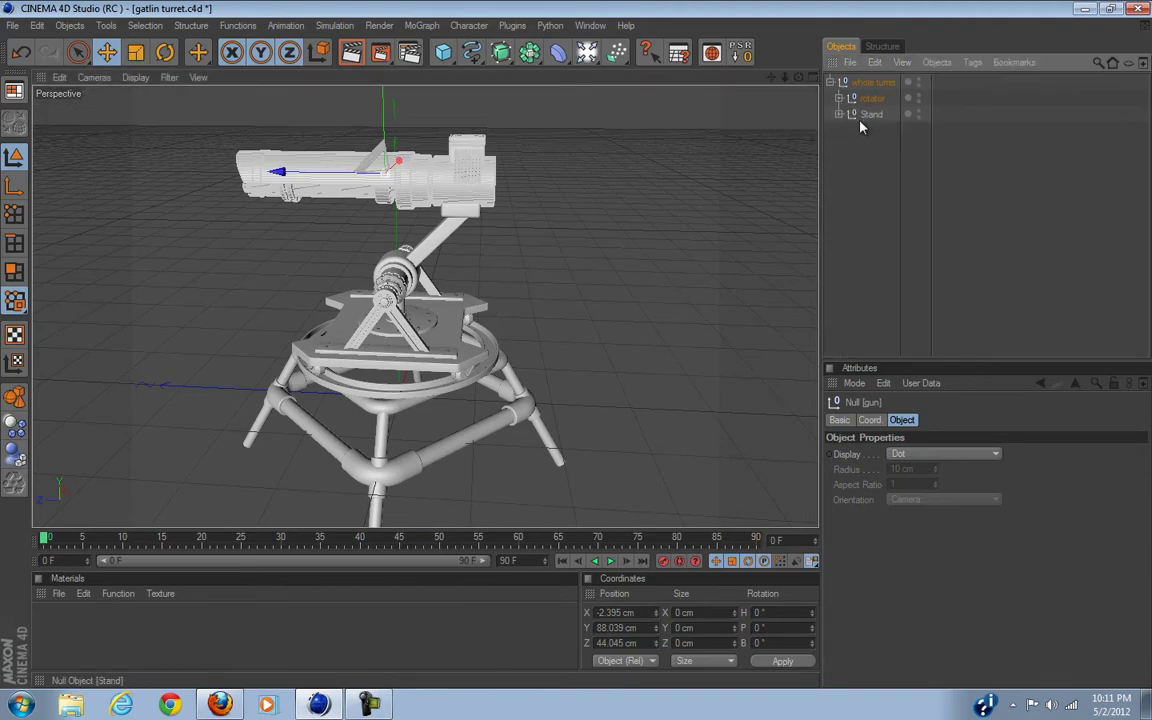
click(872, 98)
alt+drag(576, 312, 590, 348)
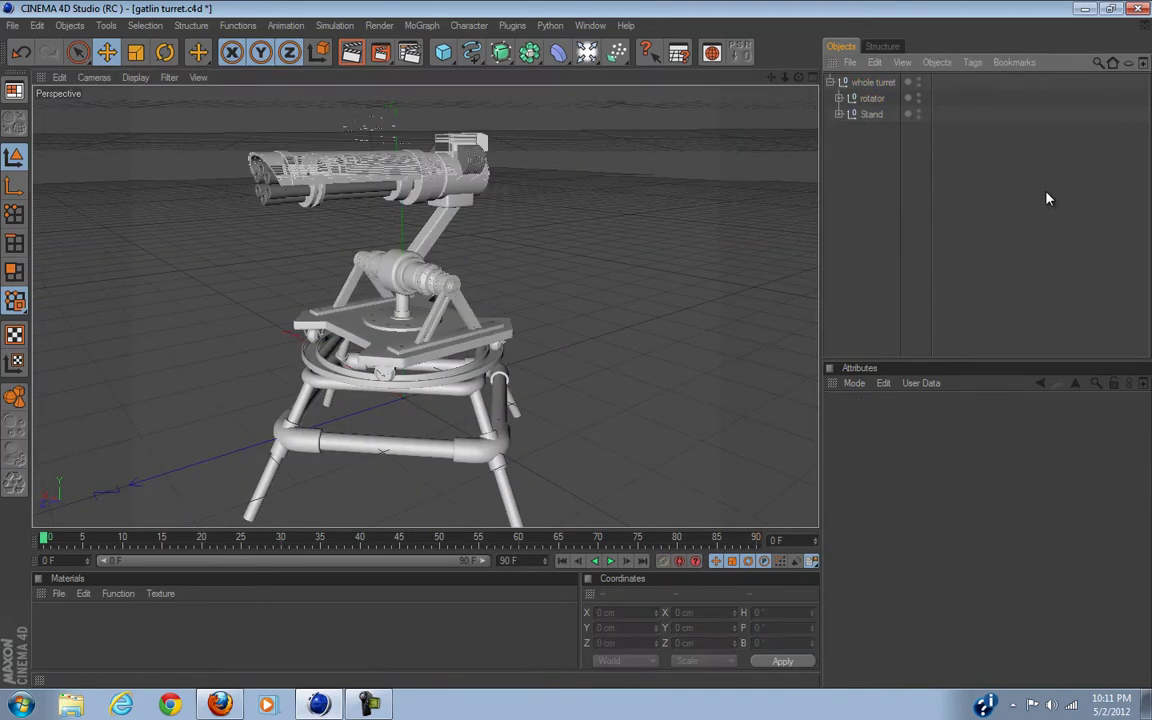
- Add a CINEMA 4D XPresso tag to whole turret and close the empty XPresso editor
click(862, 84)
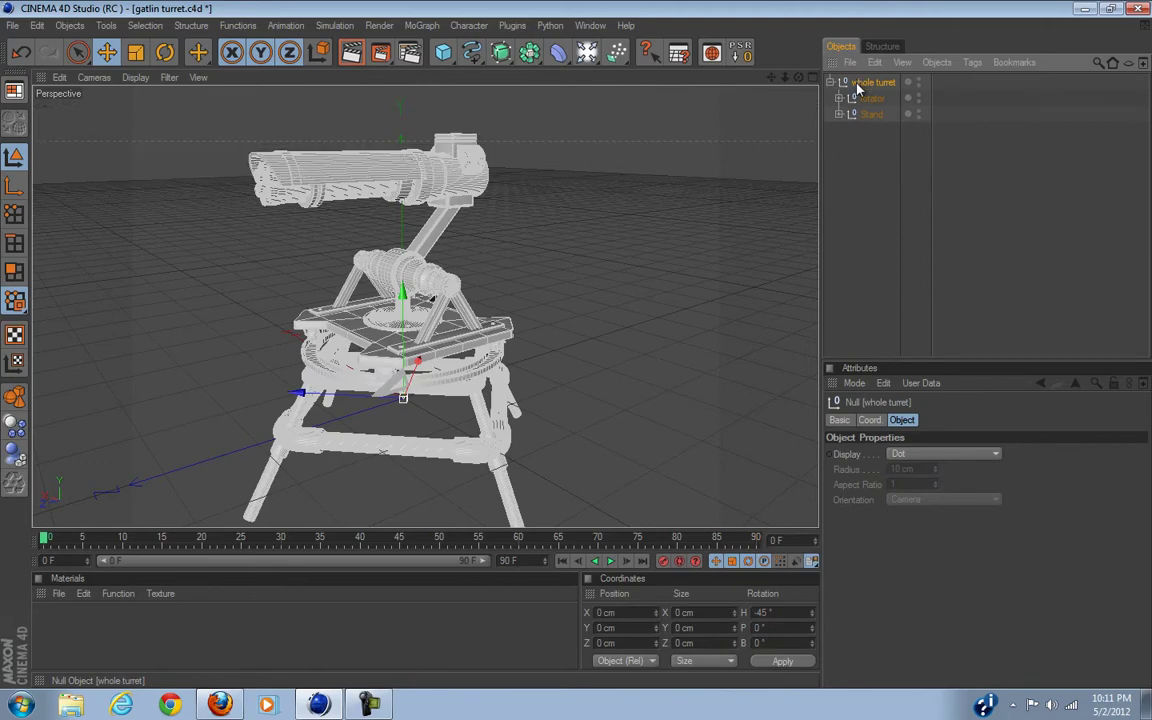
right_click(857, 85)
mouse_move(905, 92)
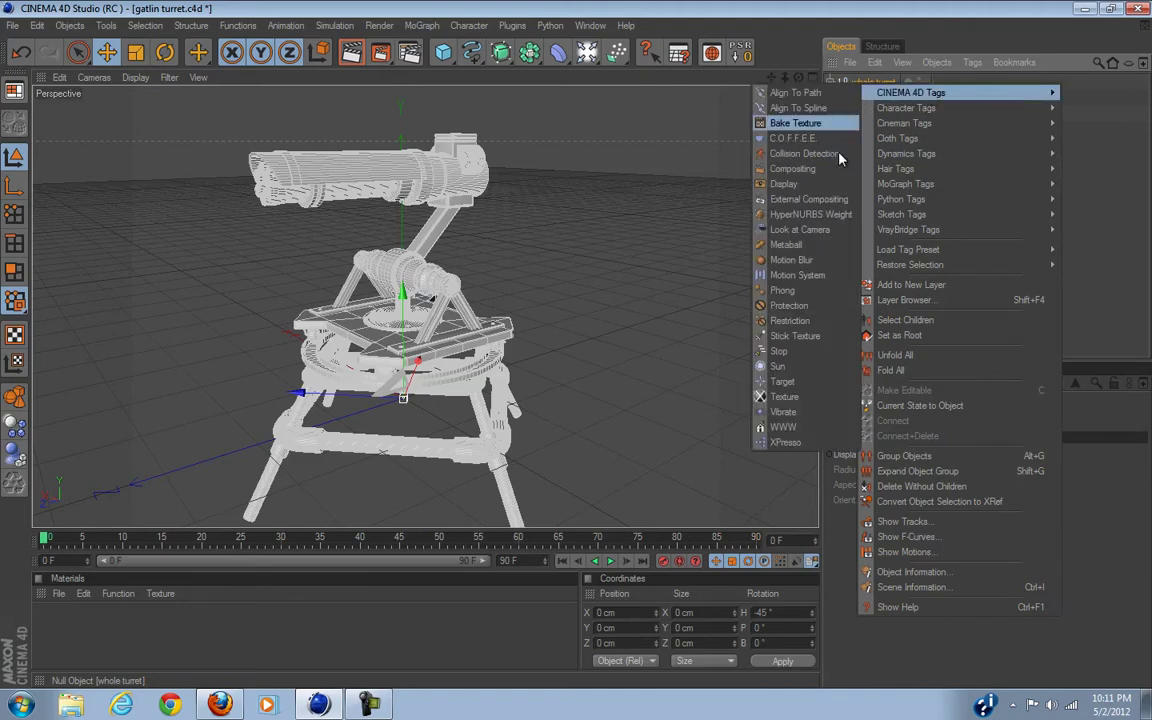
click(731, 401)
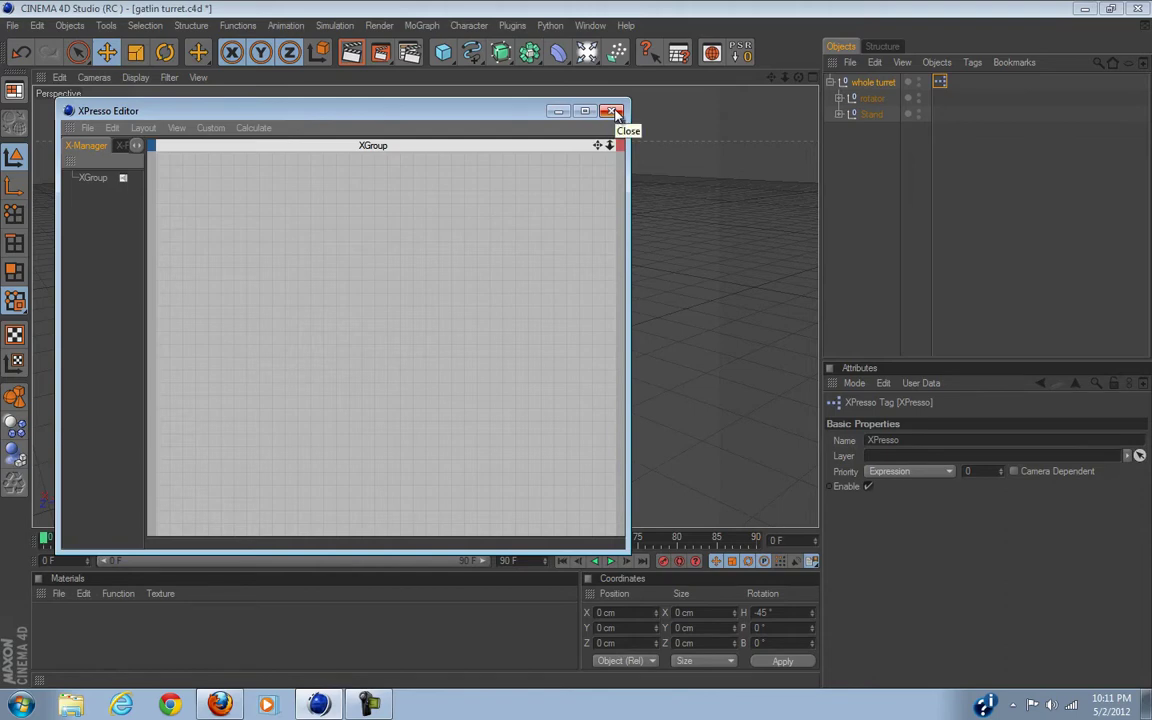
click(871, 110)
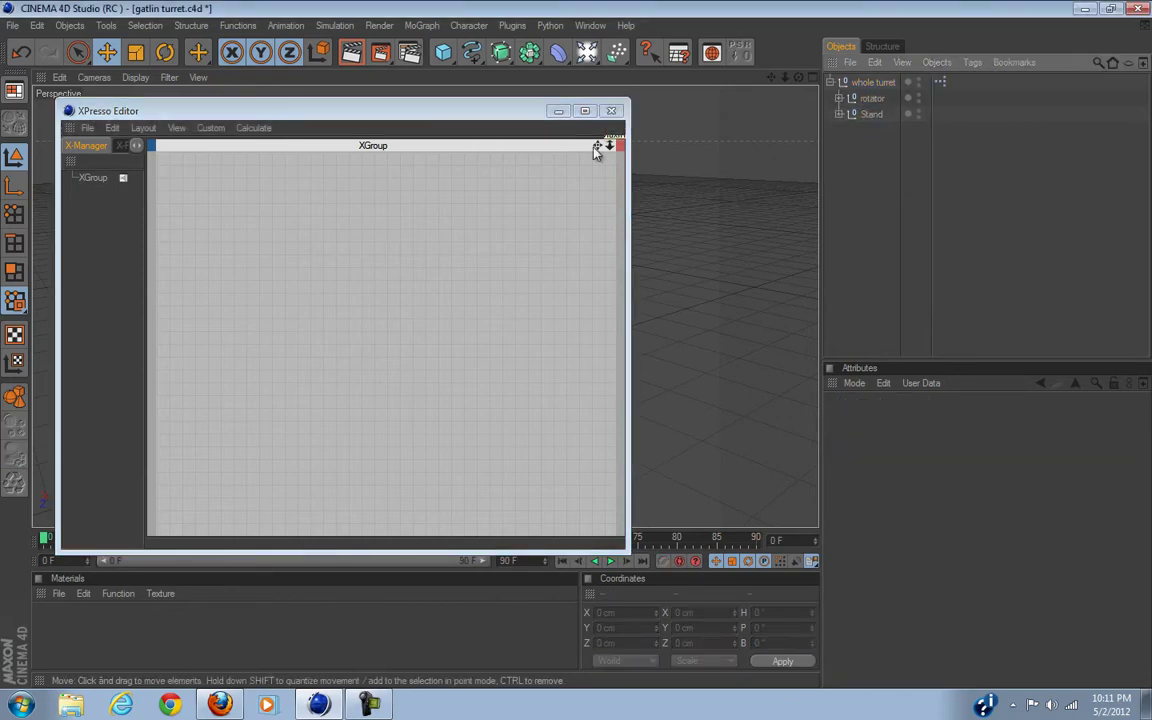
click(611, 110)
click(858, 86)
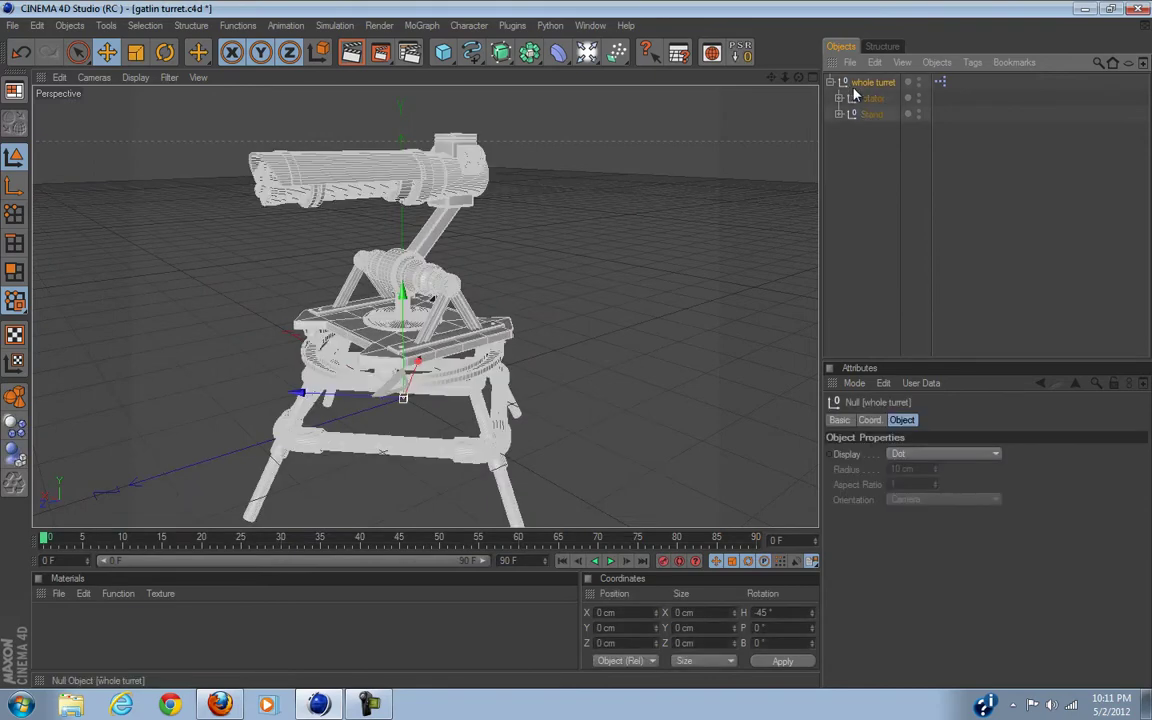
- Open Manage User Data on whole turret and name the new entry ROTATION
click(920, 383)
click(940, 415)
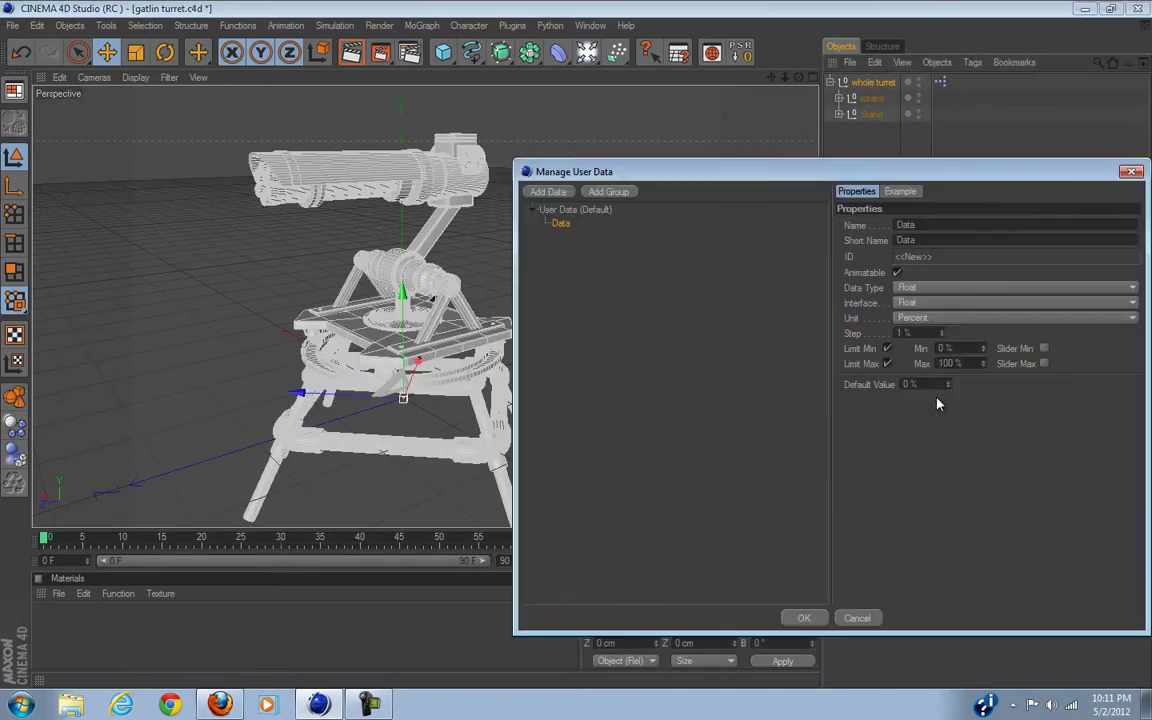
double_click(1003, 230)
key(BackSpace)
text(ROTATION)
- Make ROTATION a Float Slider measured in degrees, confirm, and show the User Data values
click(935, 290)
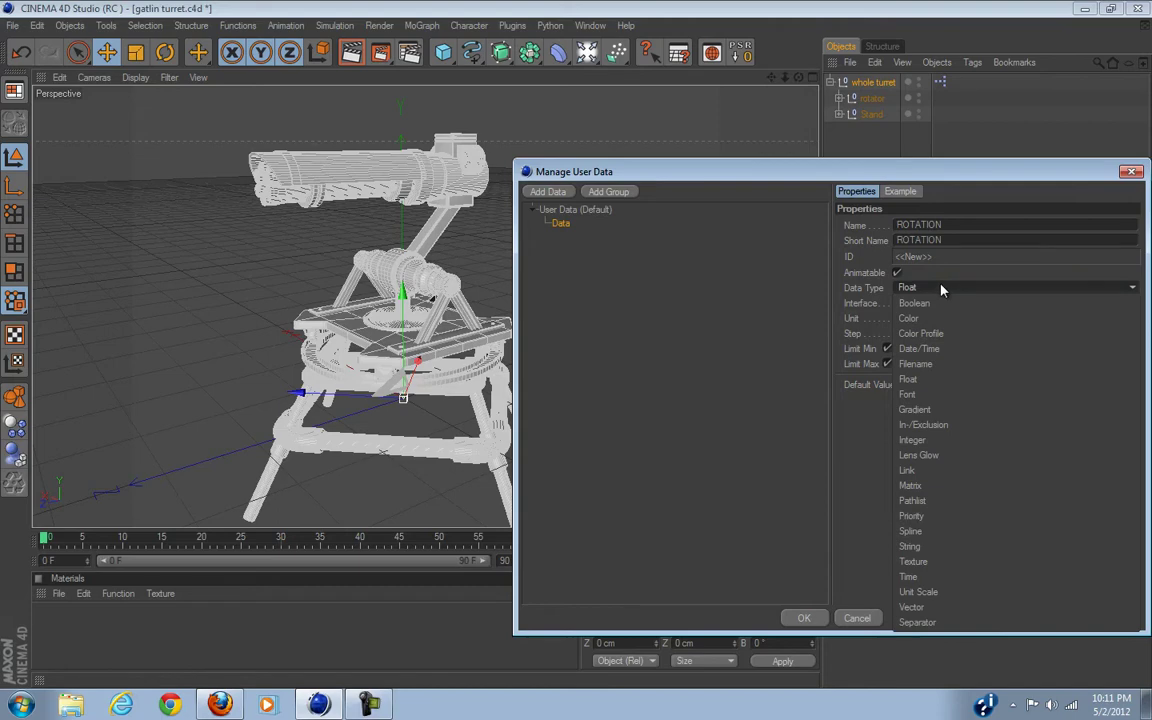
click(940, 289)
click(938, 305)
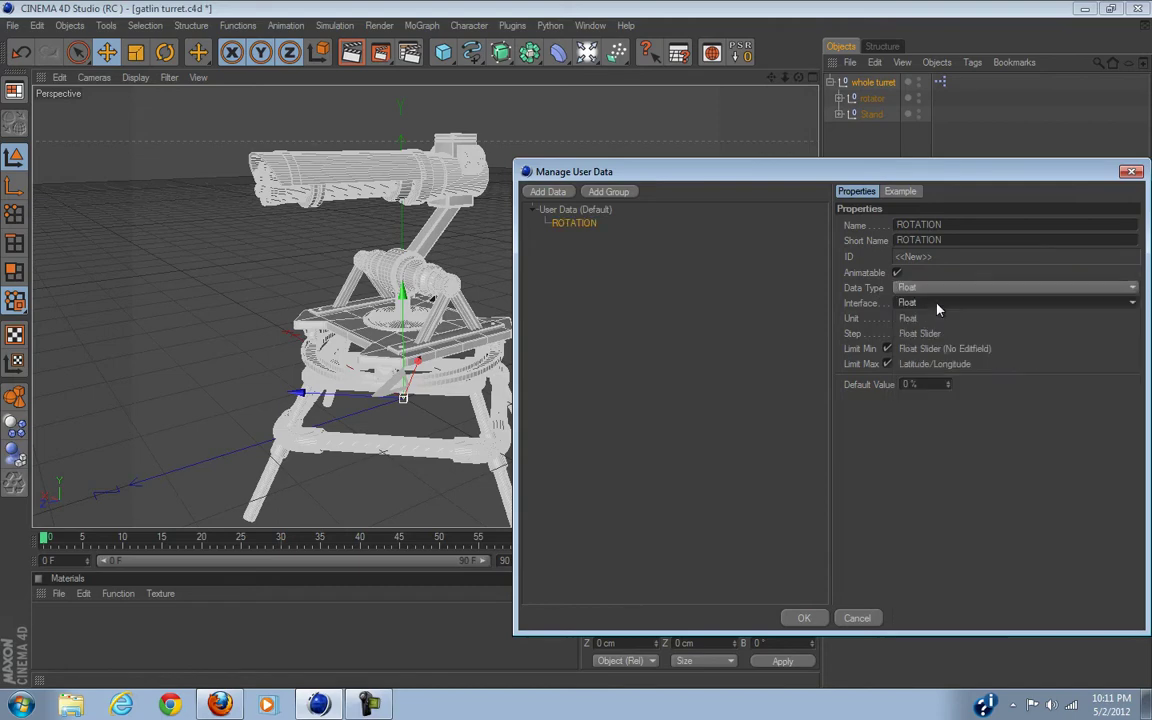
click(944, 348)
click(915, 318)
click(912, 352)
click(928, 303)
click(928, 332)
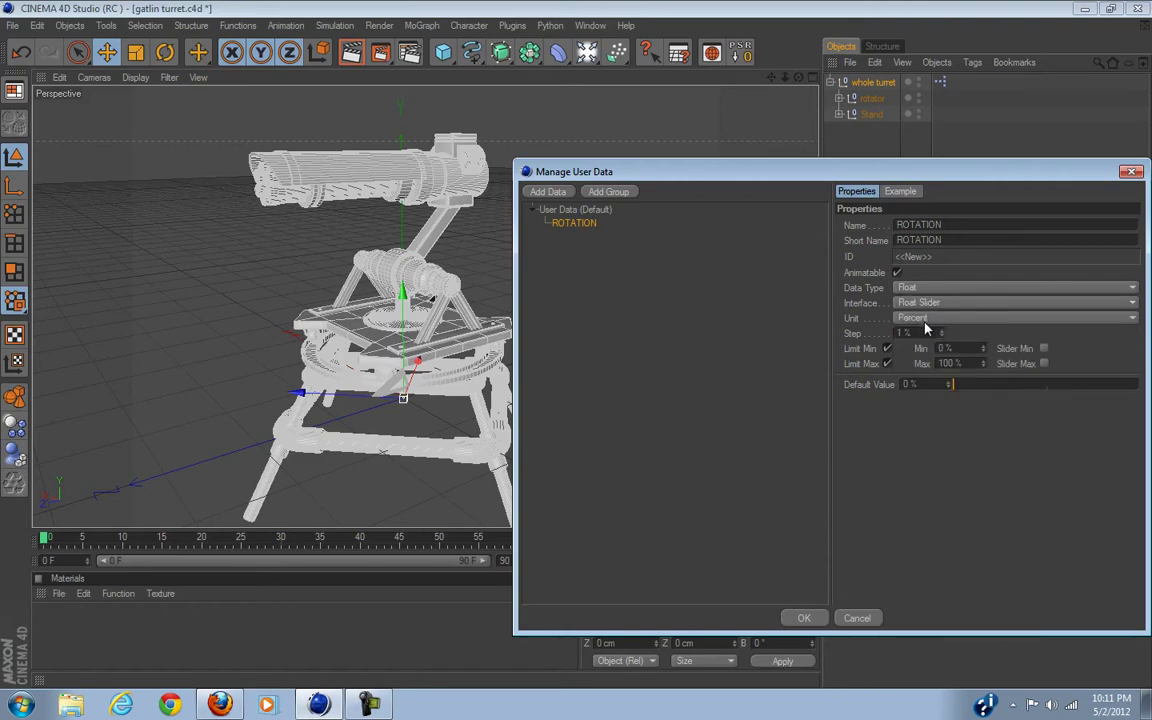
click(925, 323)
click(938, 362)
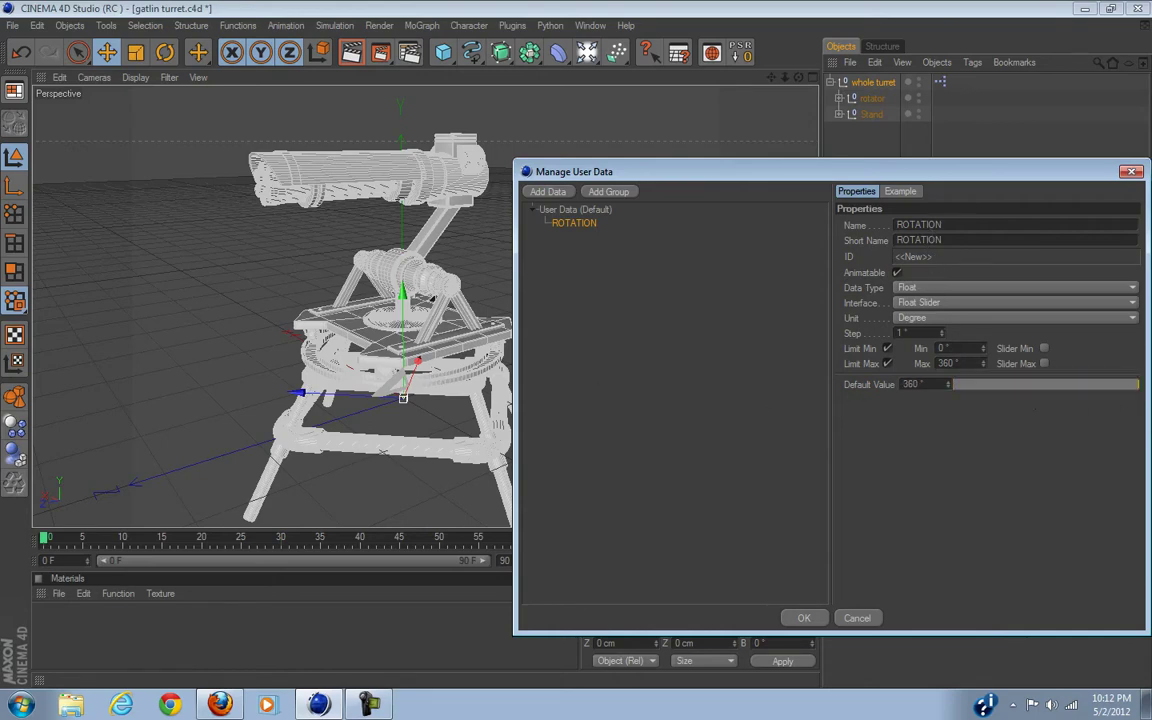
click(1021, 384)
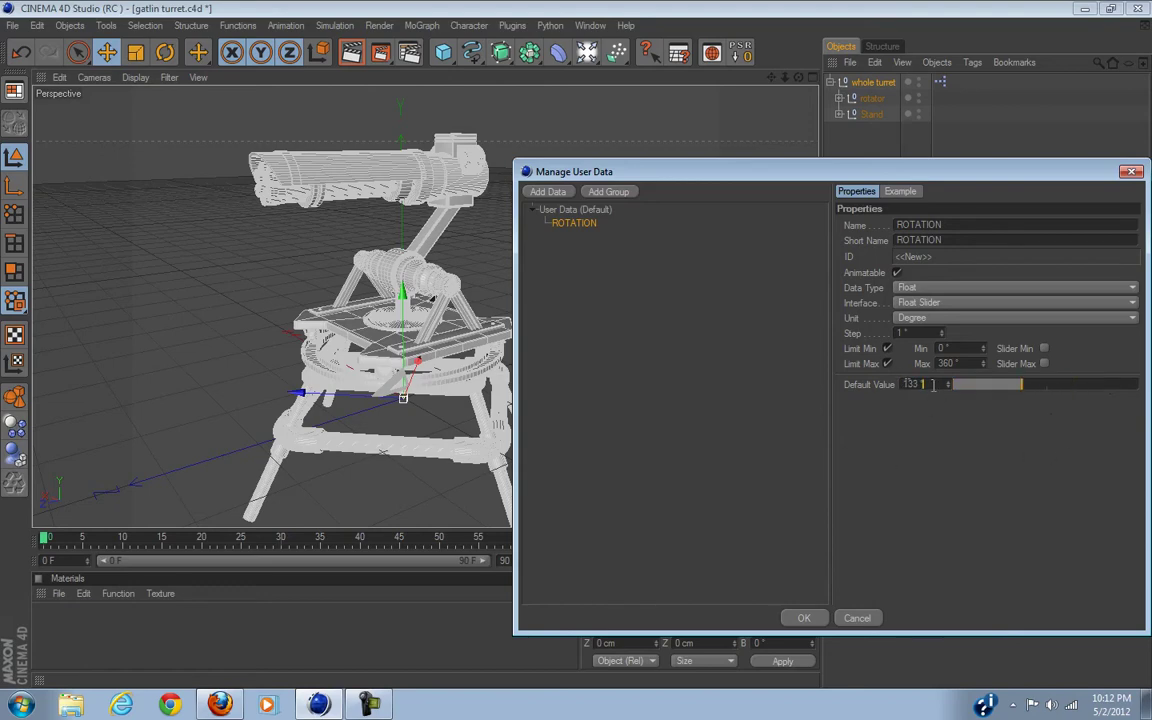
key(Return)
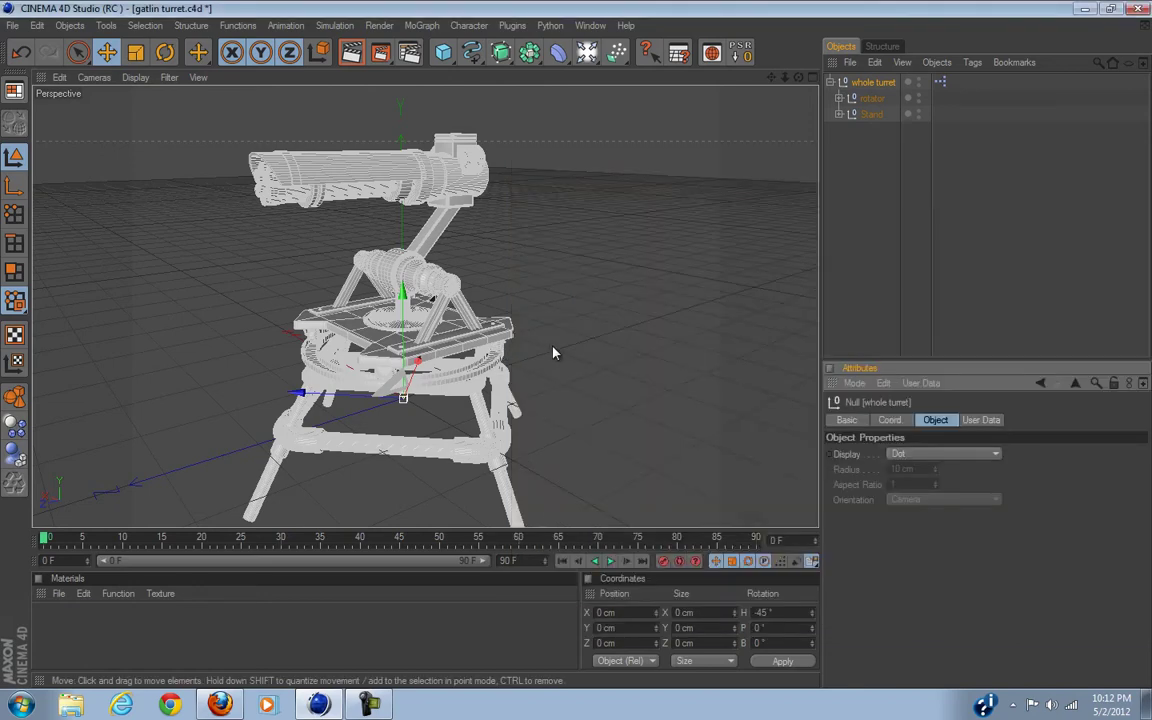
click(981, 420)
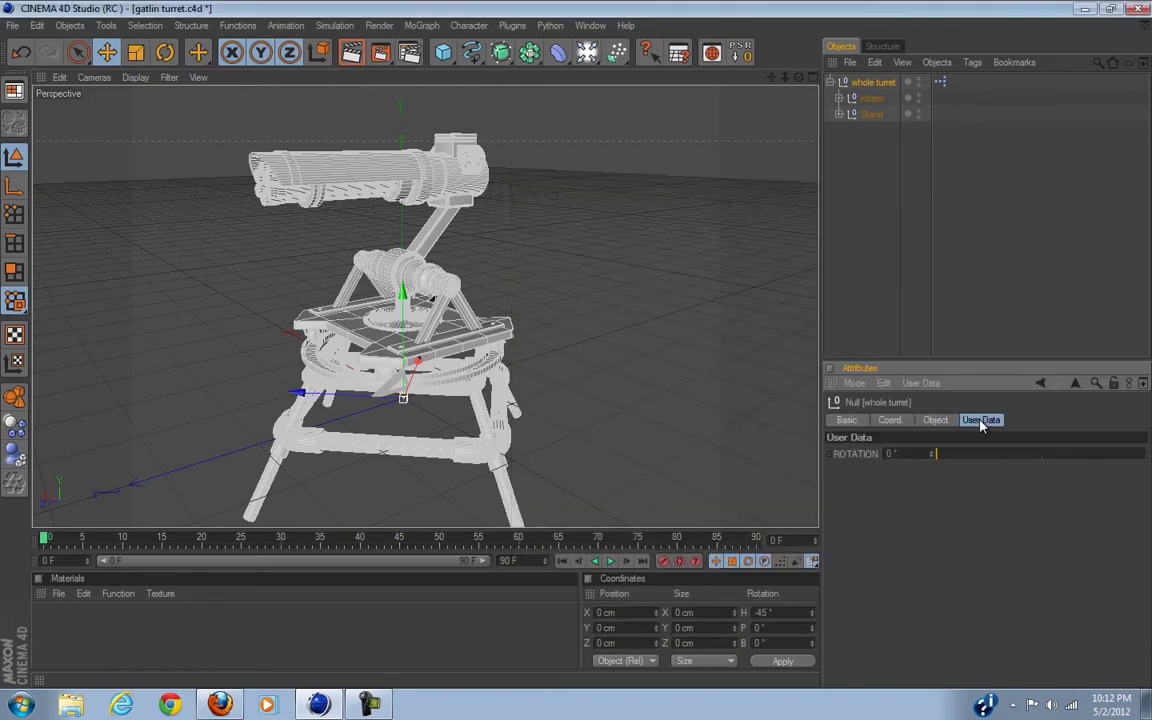
- Add a second user-data entry named PITCH
click(921, 383)
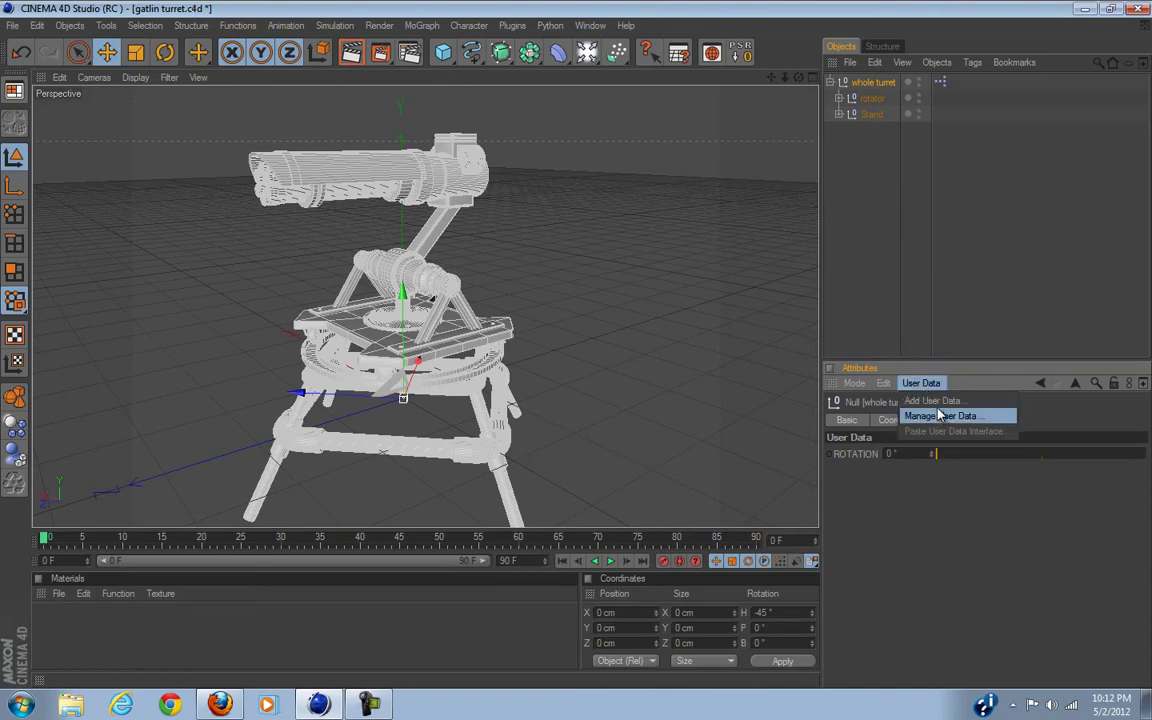
click(932, 401)
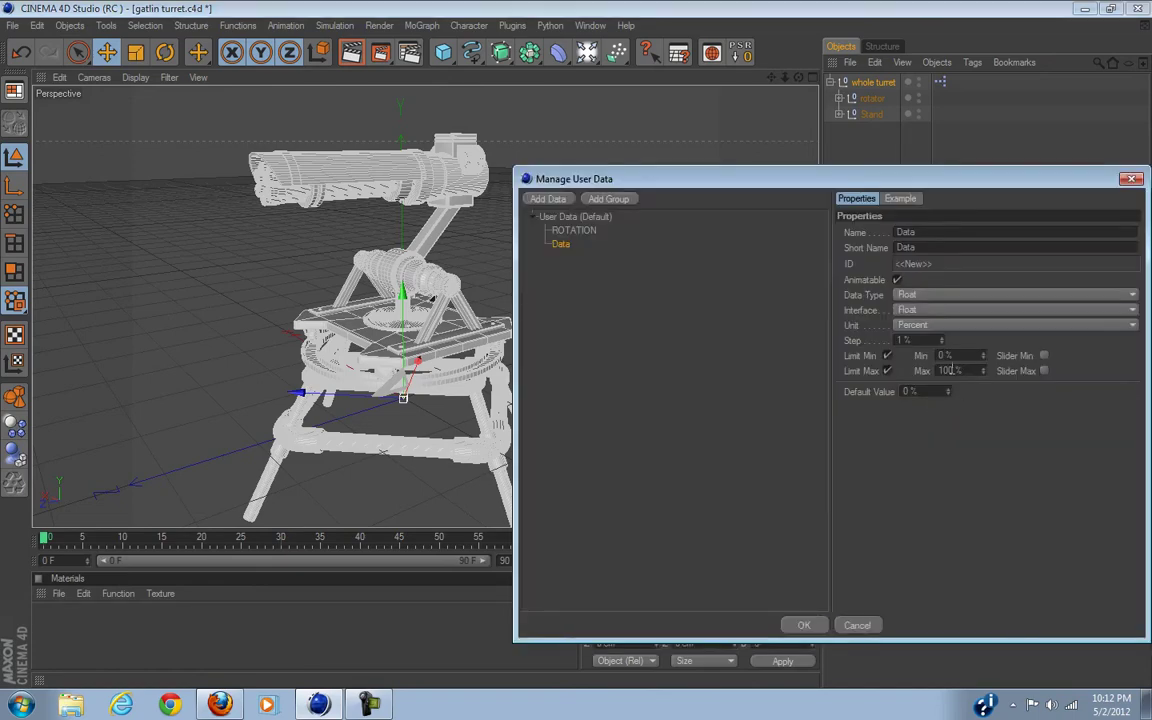
click(573, 230)
click(560, 244)
double_click(906, 232)
text(R)
text(ITCH)
key(Return)
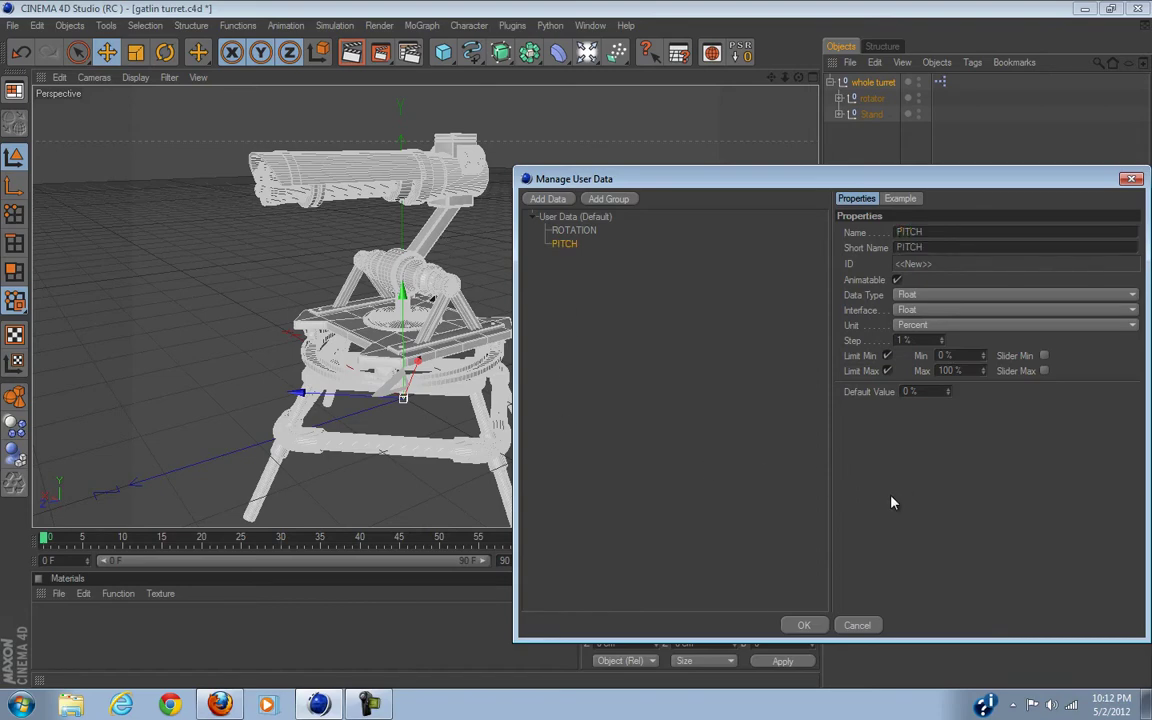
- Make PITCH a Float Slider in degrees limited from -15 to 15, and confirm
click(940, 312)
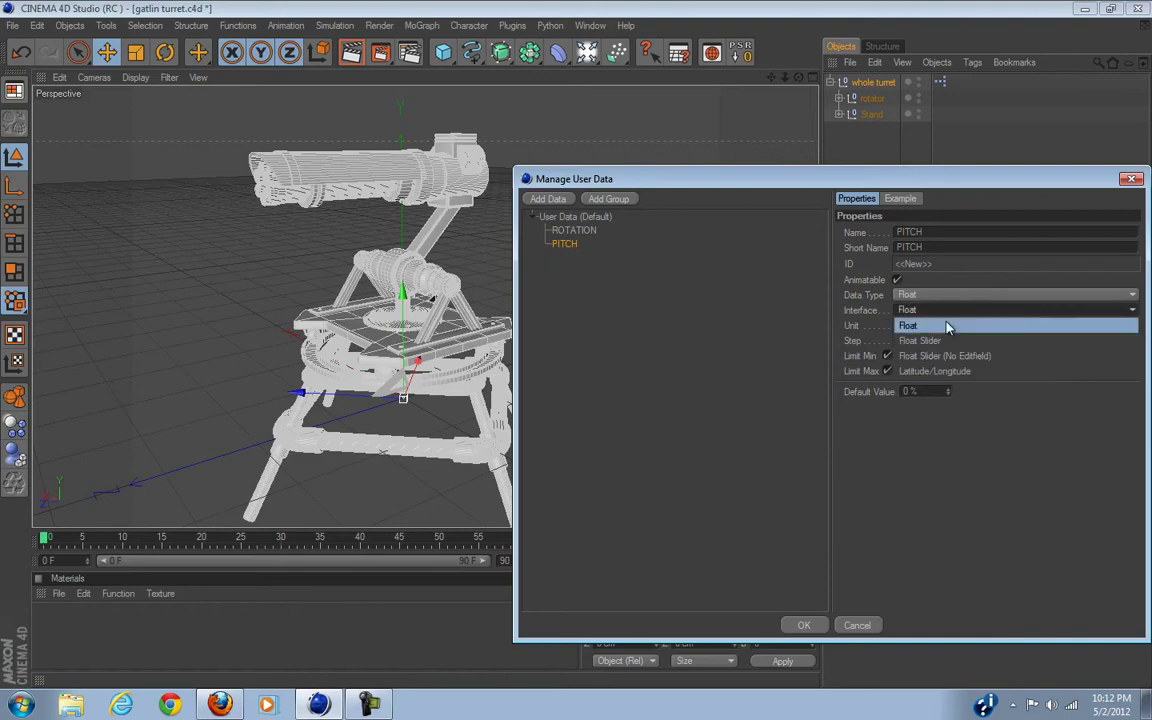
click(943, 340)
click(938, 326)
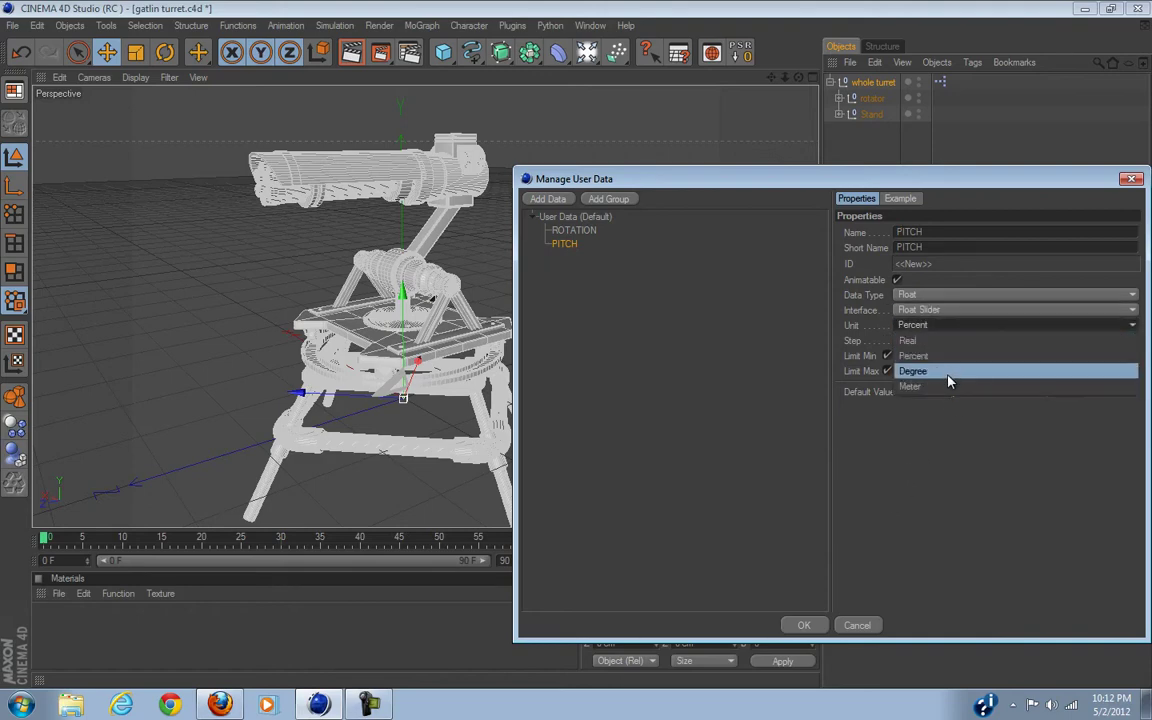
click(948, 373)
click(944, 355)
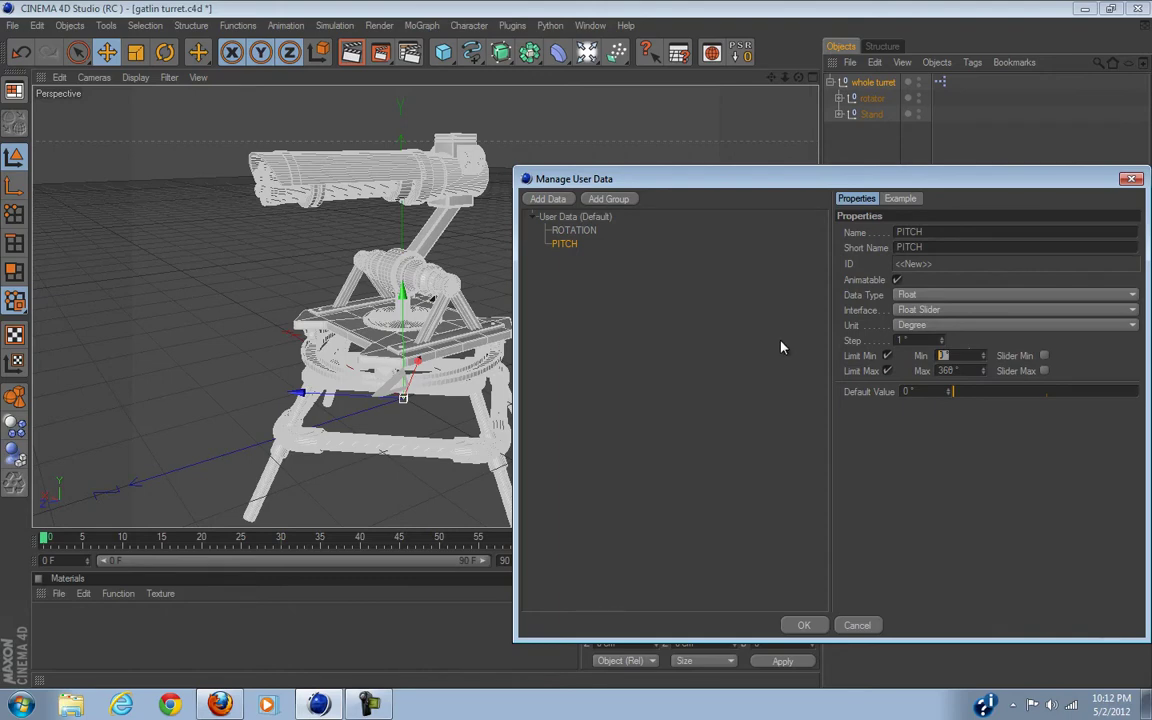
text(-15)
key(Return)
click(945, 370)
text(15)
key(Return)
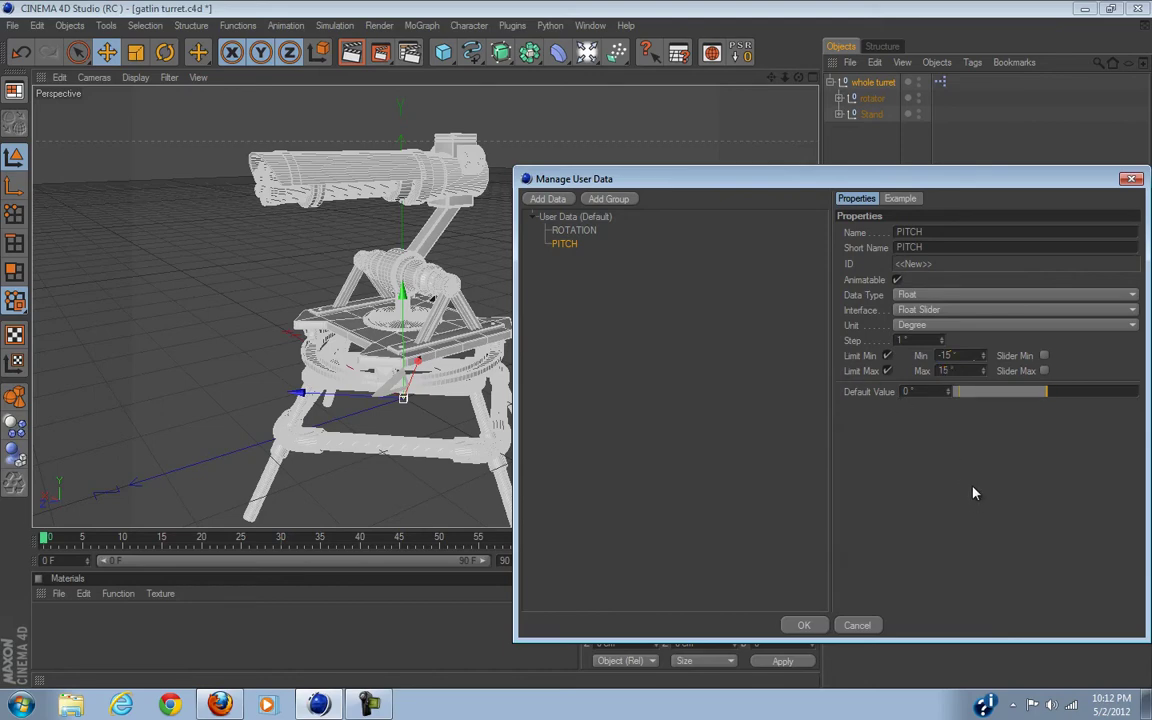
click(805, 625)
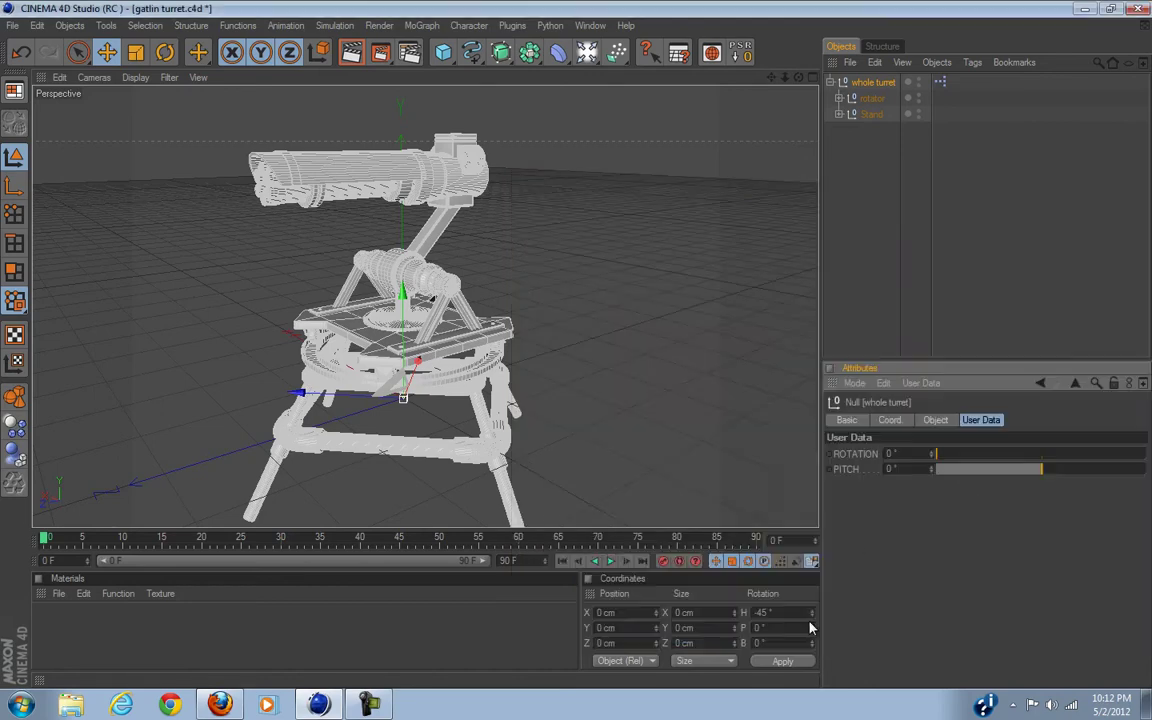
- Test the ROTATION slider, leaving it at 0°, and orbit the view around the turret
drag(1000, 458, 900, 462)
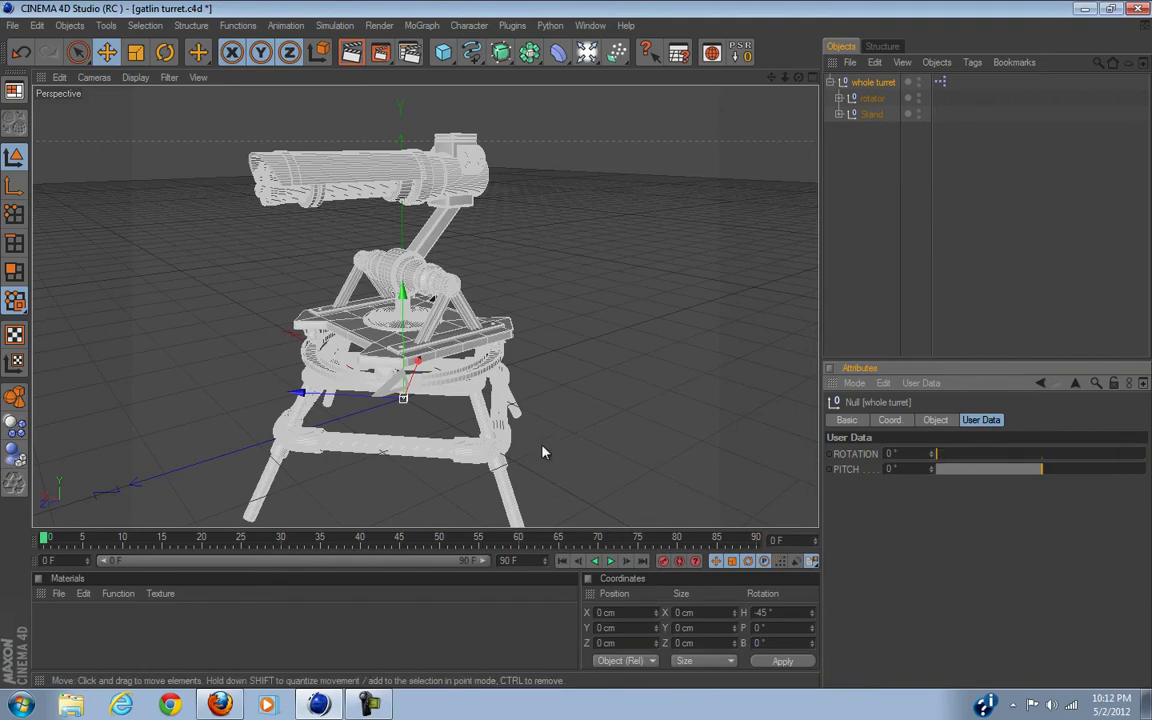
alt+drag(540, 437, 465, 353)
alt+drag(222, 203, 591, 342)
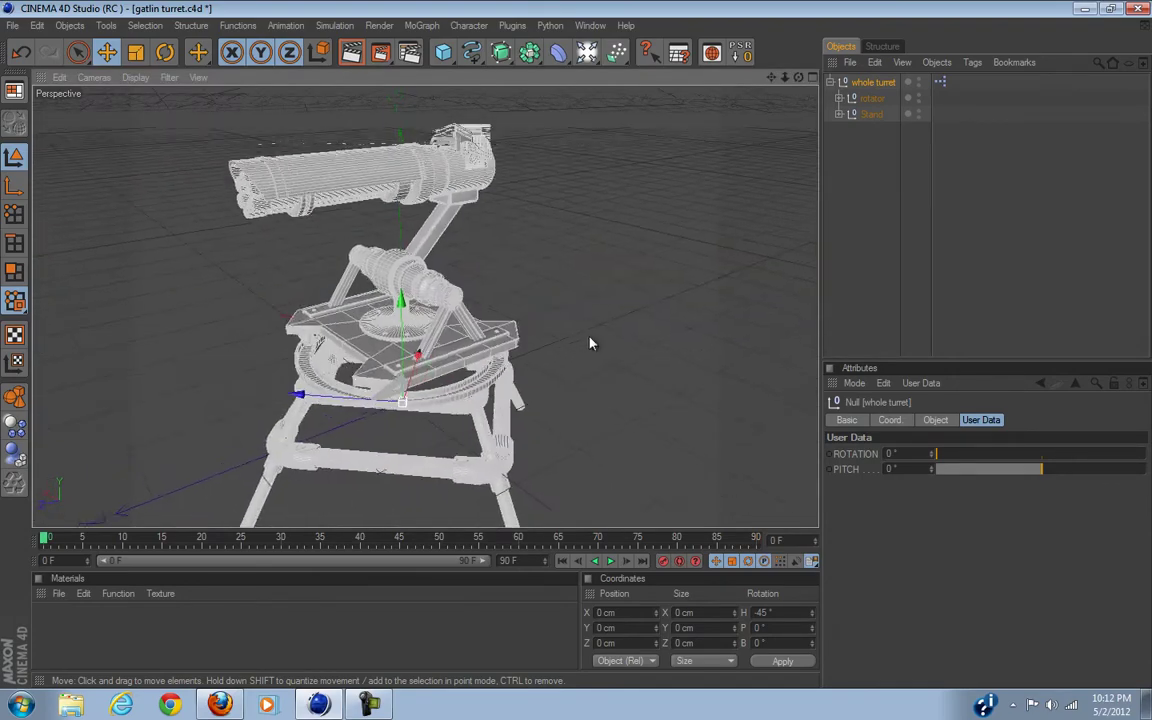
- Open the XPresso editor and add a widened rotator node
double_click(940, 82)
drag(872, 98, 396, 203)
click(390, 216)
drag(427, 244, 616, 244)
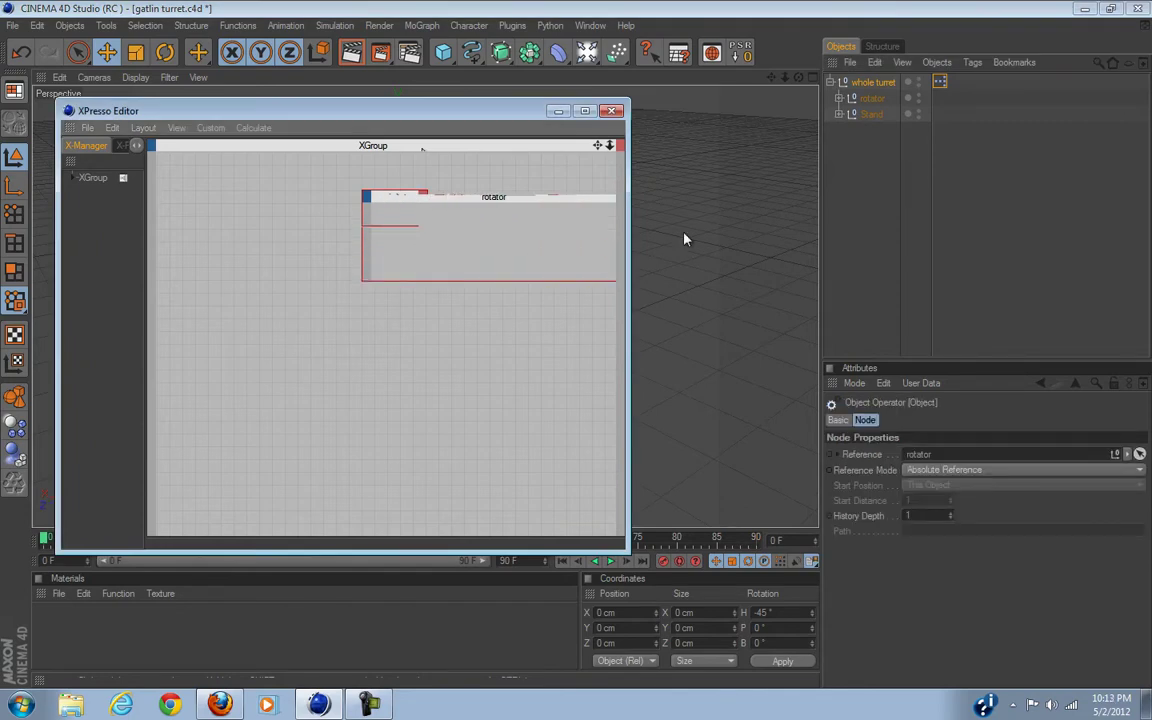
- Add connector and whole turret nodes and shrink the rotator node
click(839, 98)
click(870, 116)
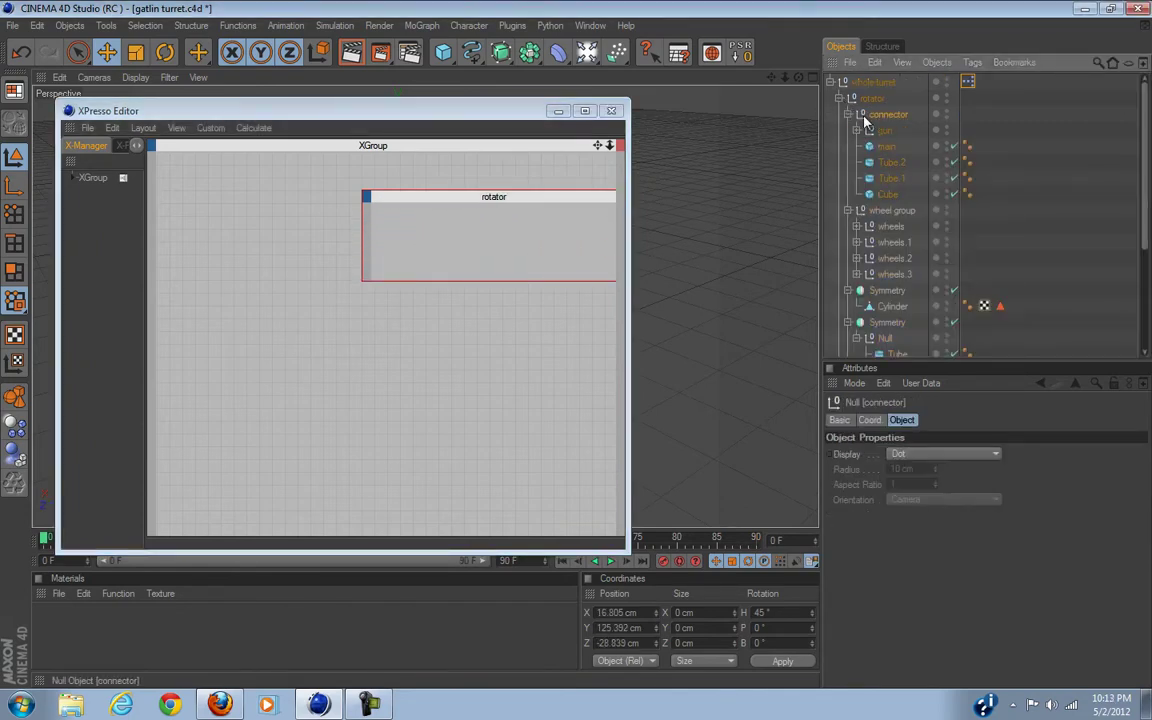
drag(874, 120, 370, 366)
drag(540, 211, 429, 206)
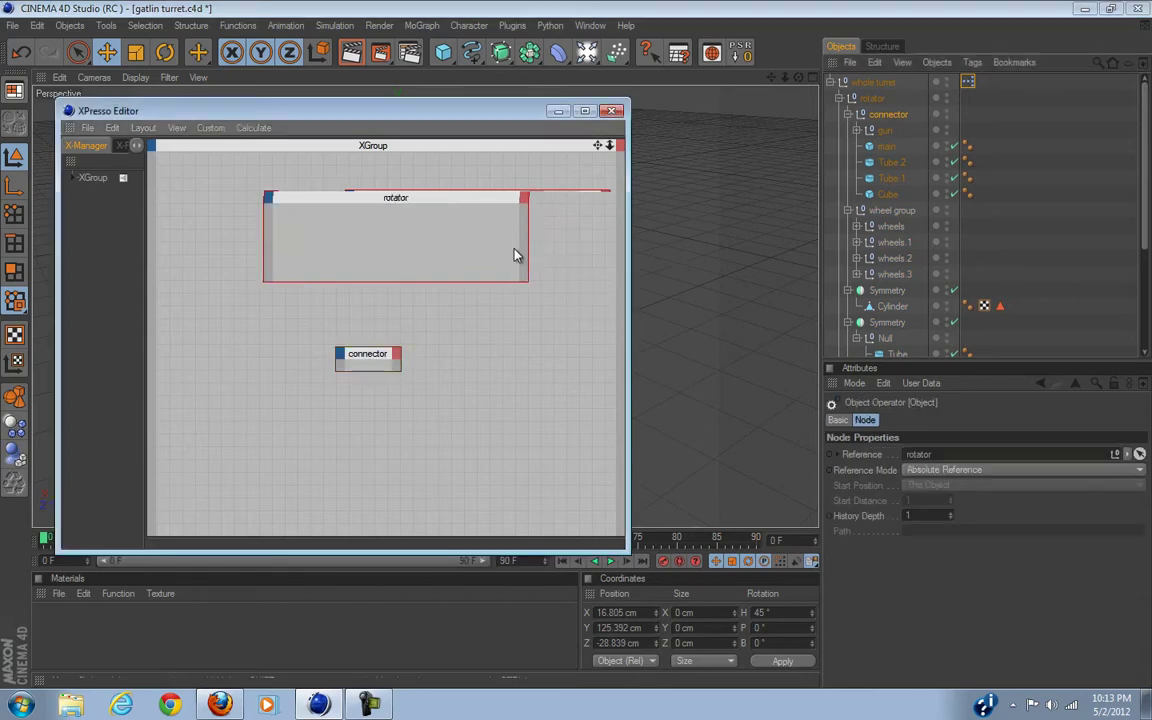
drag(522, 257, 397, 252)
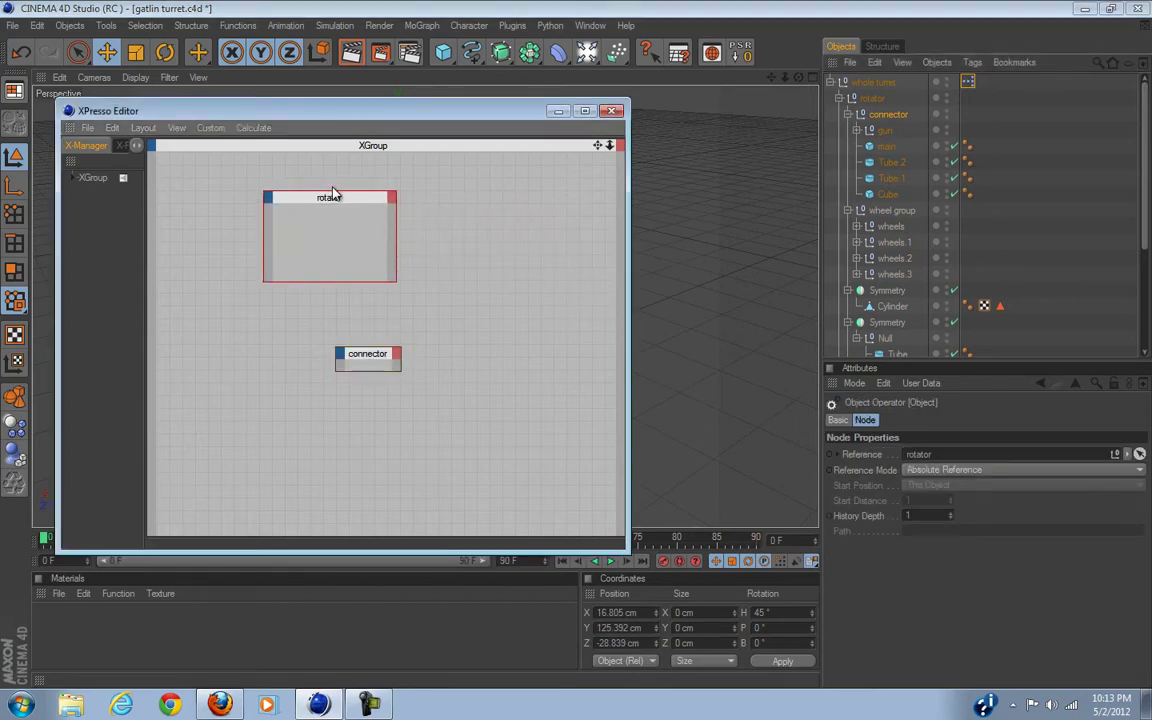
drag(335, 197, 340, 246)
drag(265, 260, 385, 275)
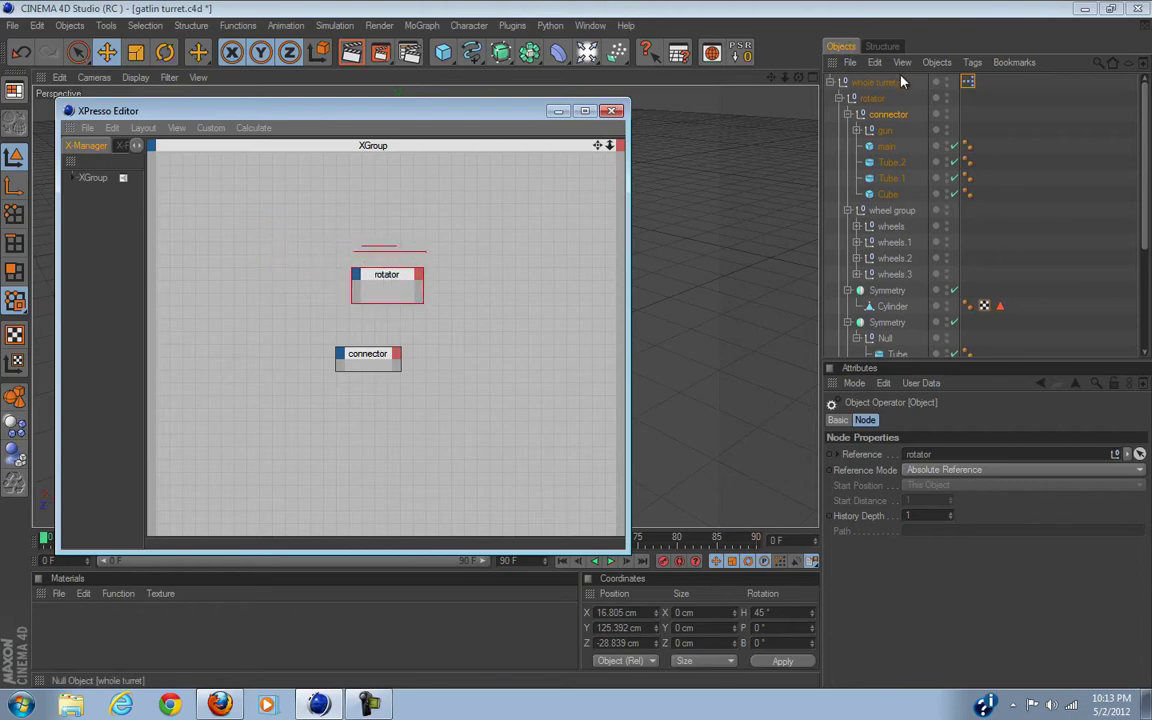
drag(876, 82, 200, 232)
- Enlarge the whole turret node and give it PITCH and ROTATION user-data outputs
click(589, 111)
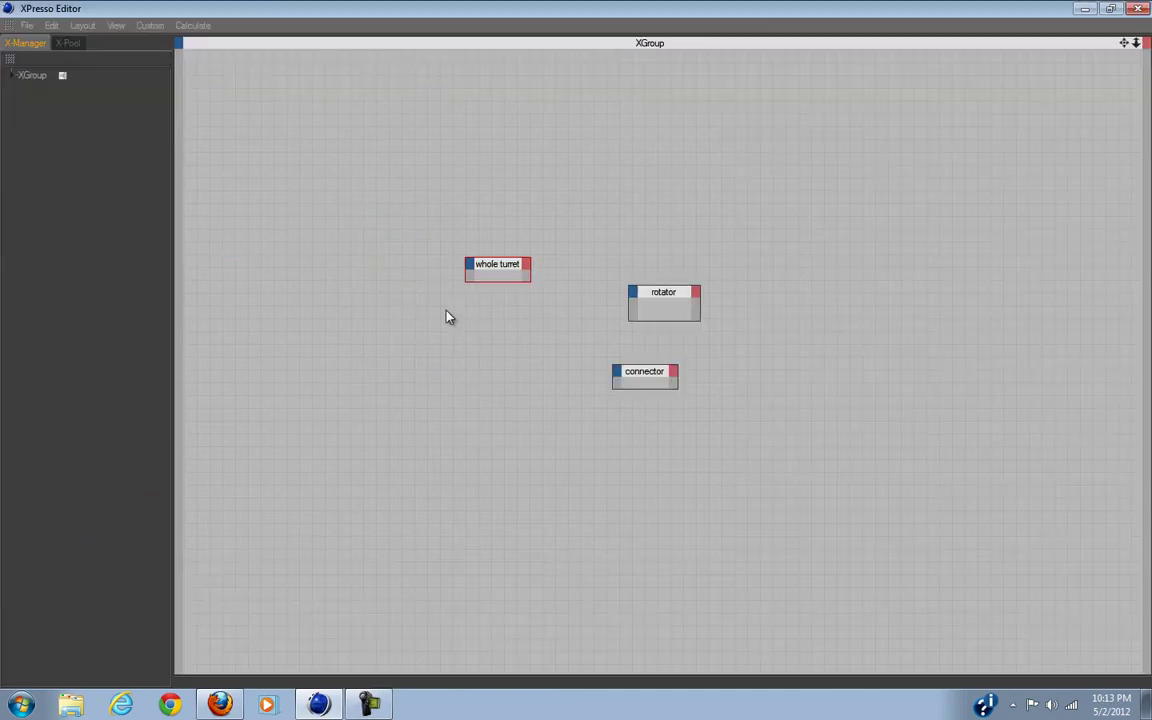
drag(485, 278, 410, 364)
drag(433, 301, 479, 308)
click(477, 266)
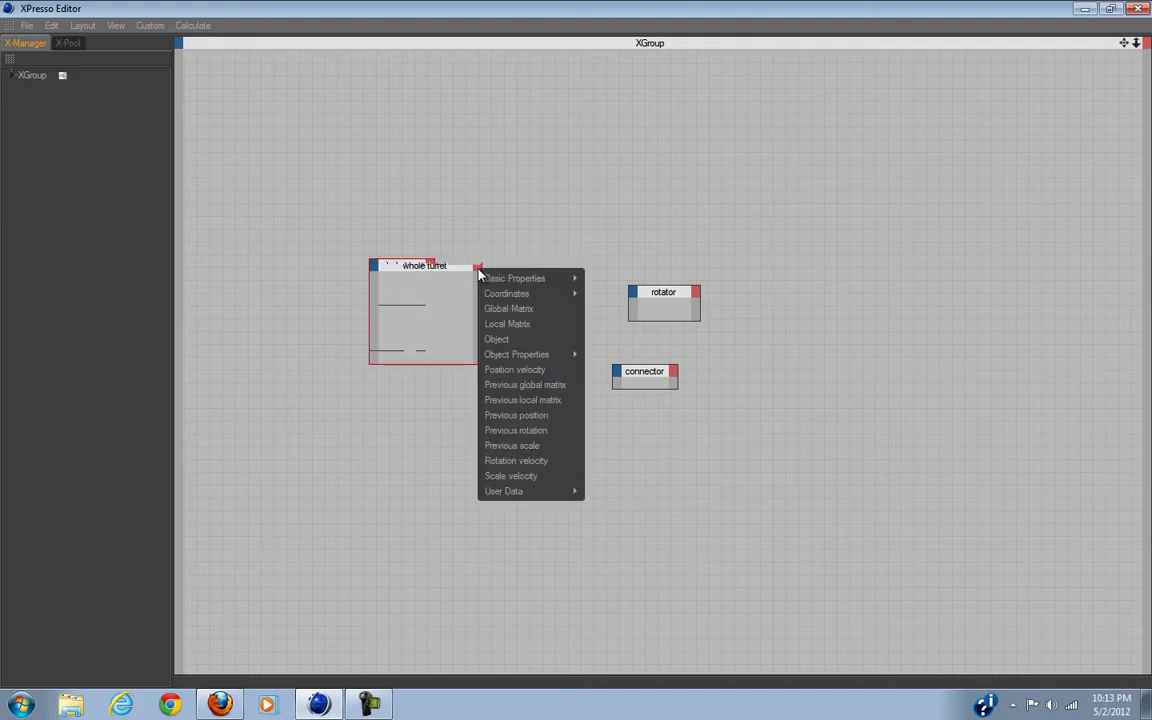
mouse_move(545, 495)
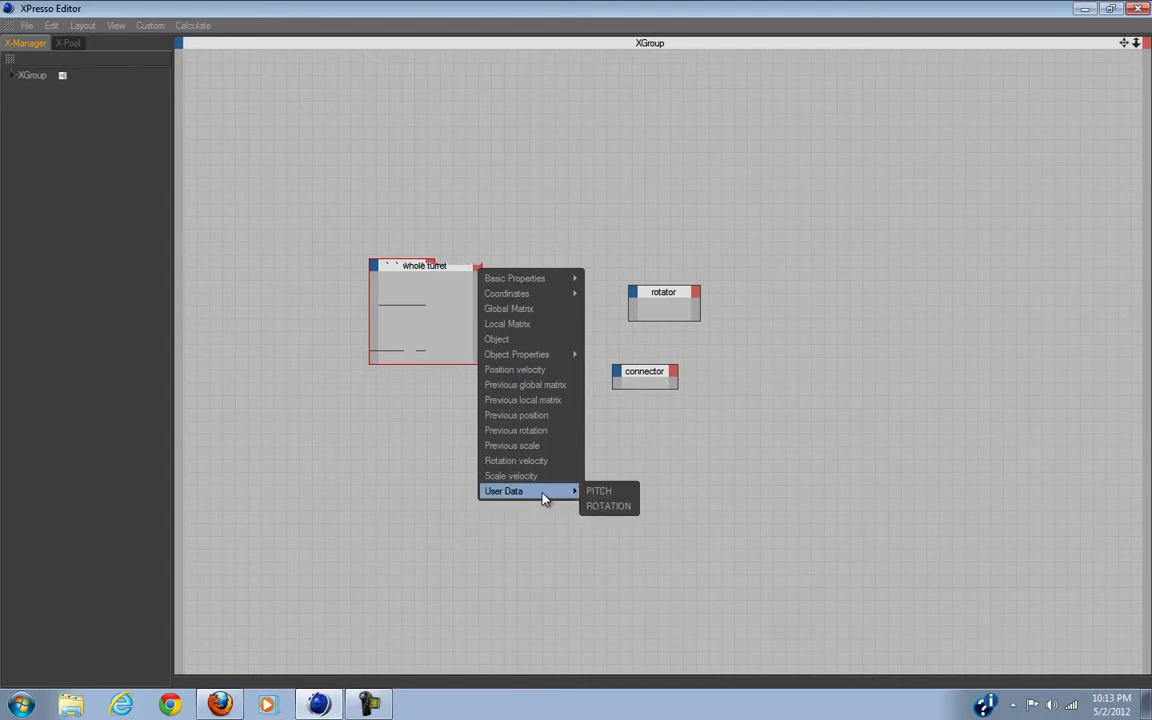
click(617, 491)
click(478, 267)
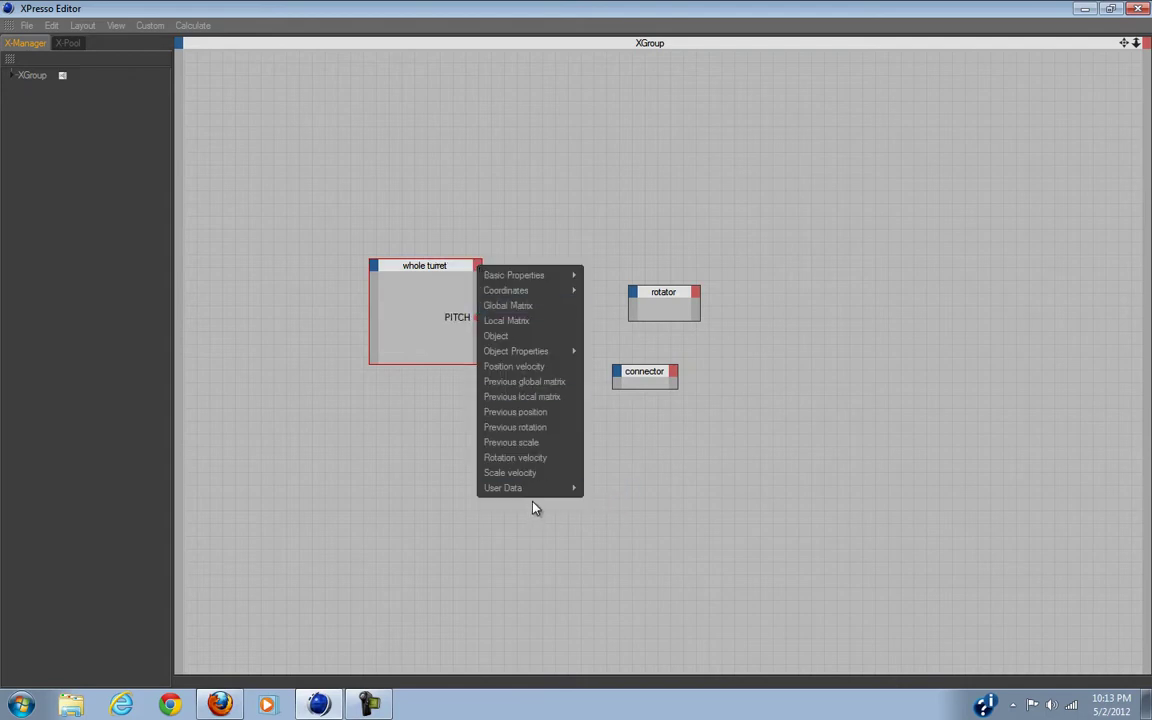
mouse_move(545, 490)
click(612, 499)
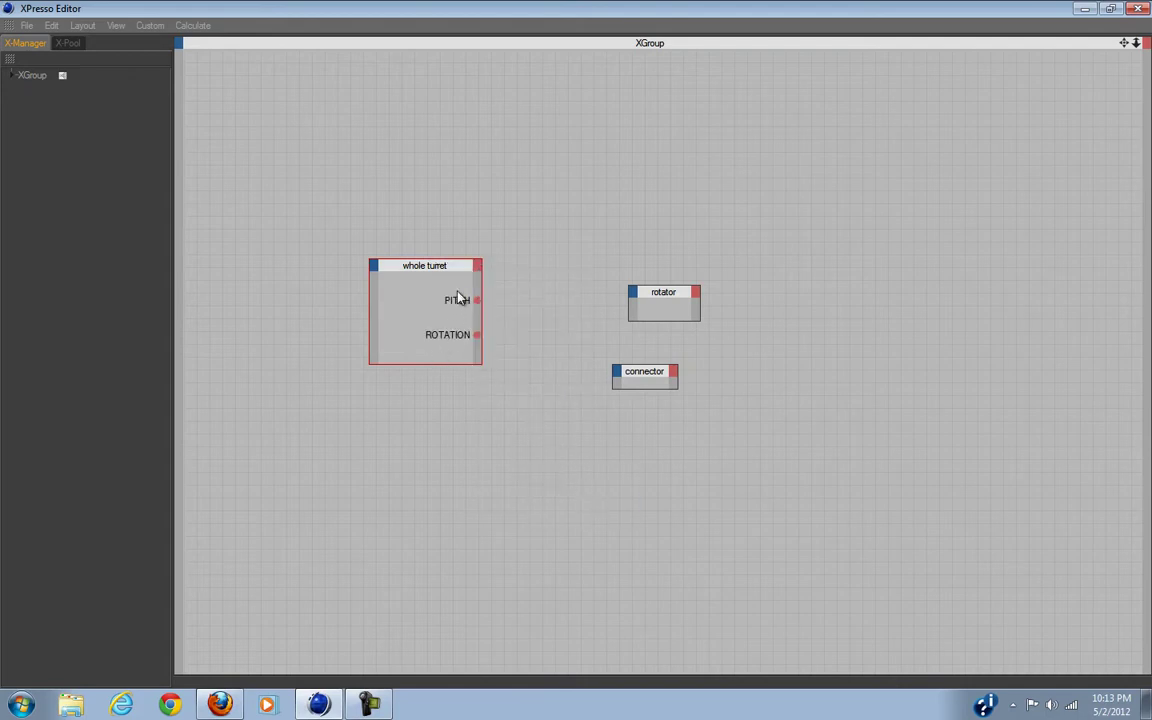
- Arrange the whole turret, rotator and connector nodes side by side in the editor
double_click(948, 13)
drag(662, 79, 405, 133)
click(858, 84)
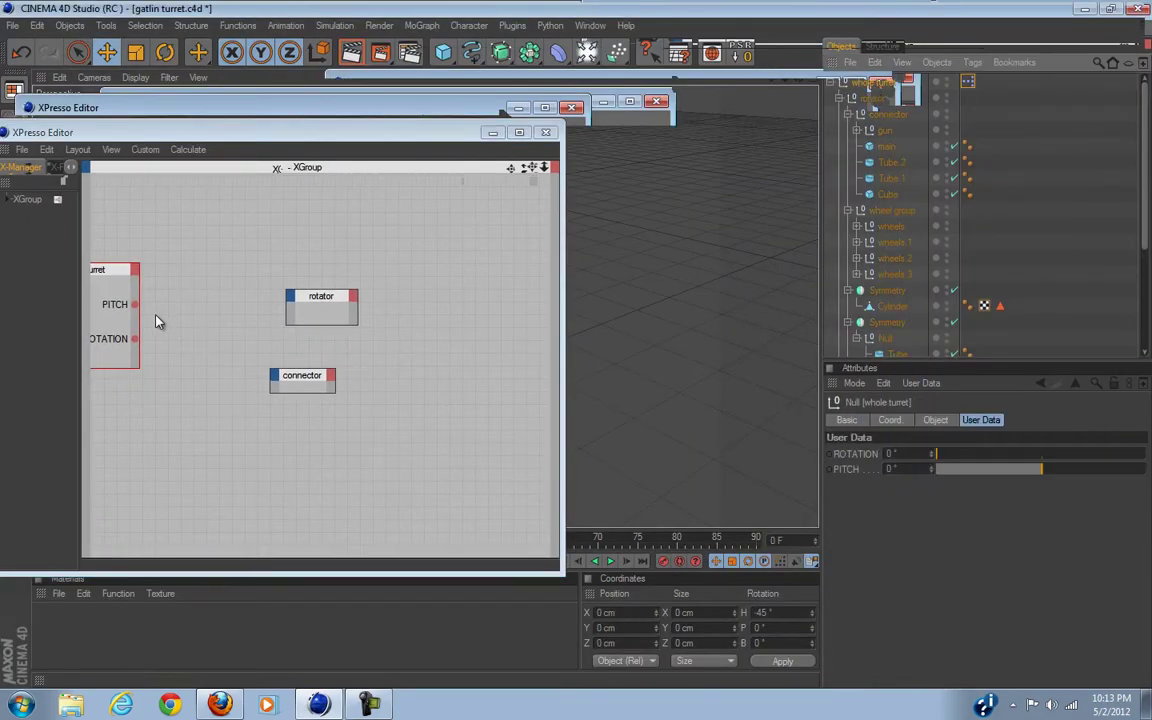
drag(113, 265, 215, 241)
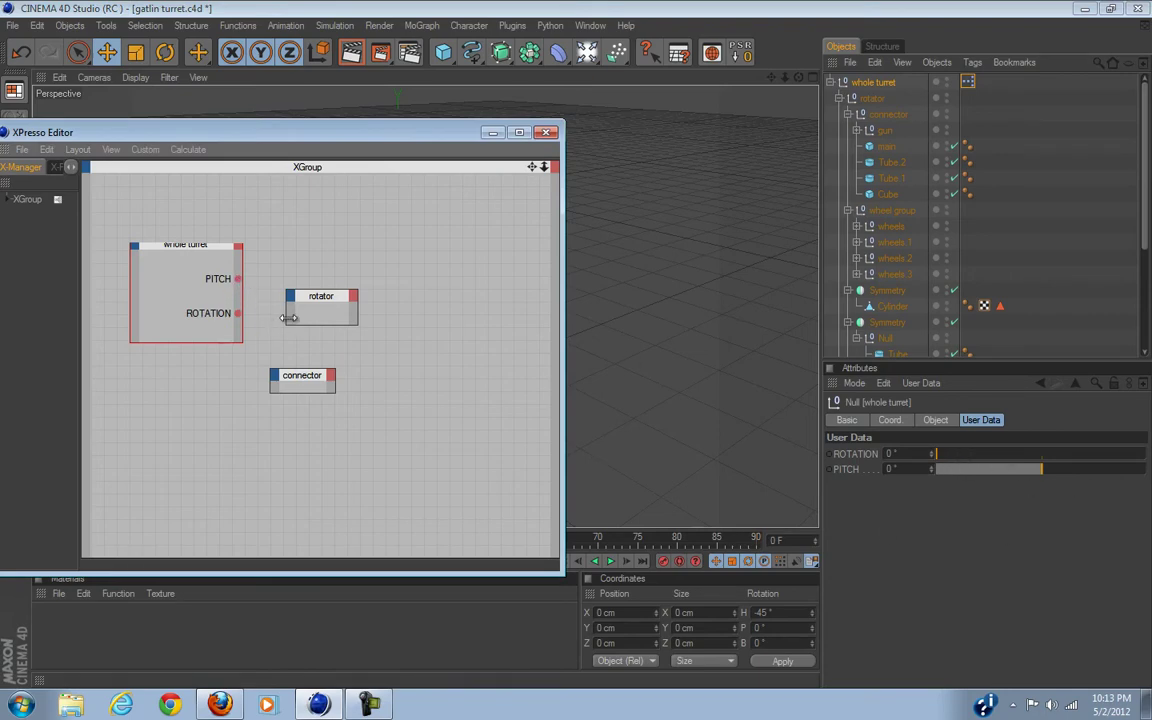
drag(305, 297, 336, 272)
drag(303, 372, 408, 340)
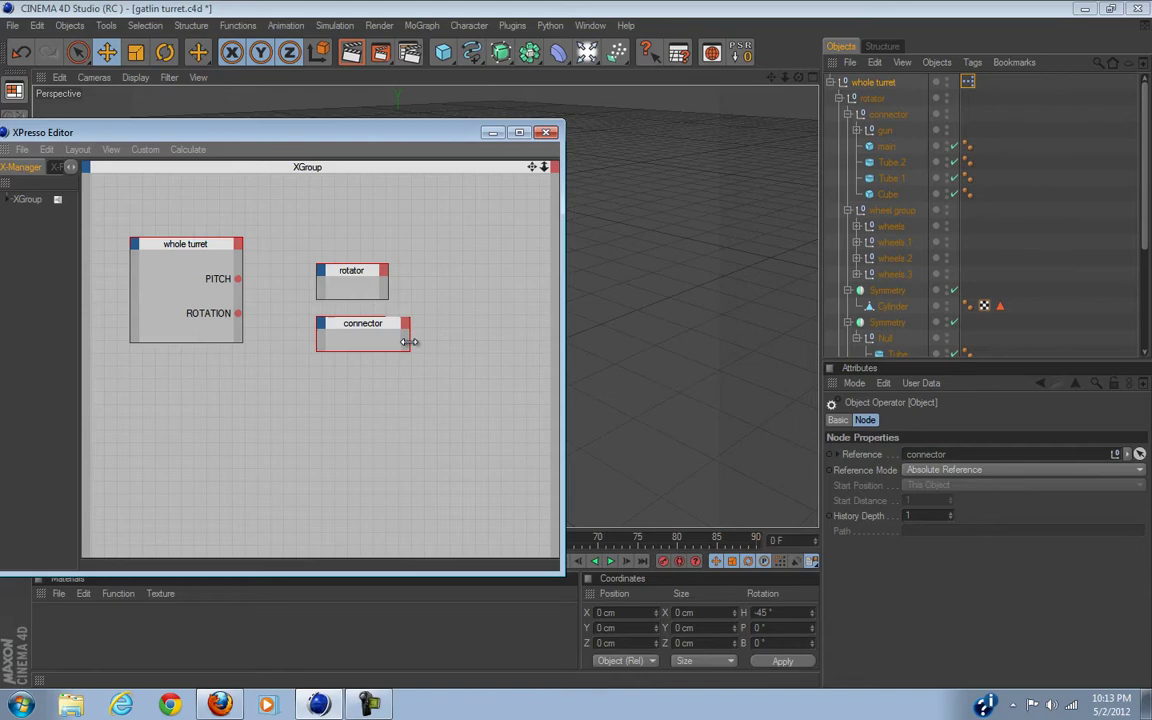
click(520, 133)
drag(515, 236, 459, 240)
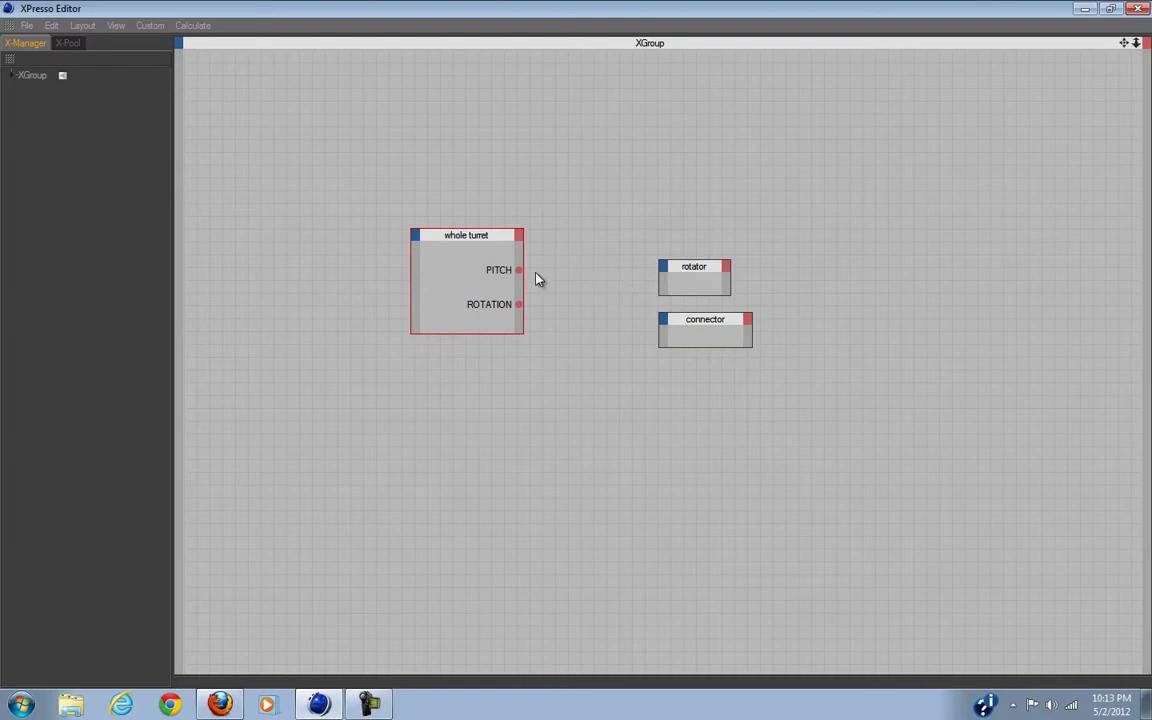
- Test-rotate the rotator object in the viewport to check its heading, then undo
click(665, 273)
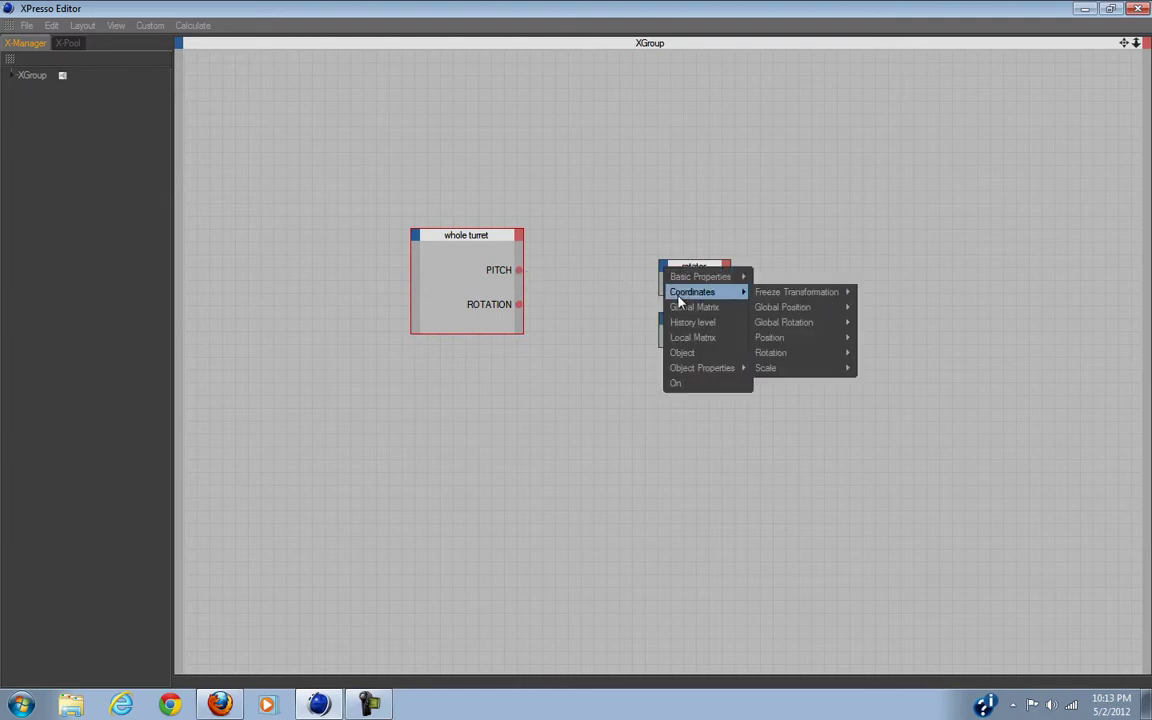
key(Escape)
click(663, 267)
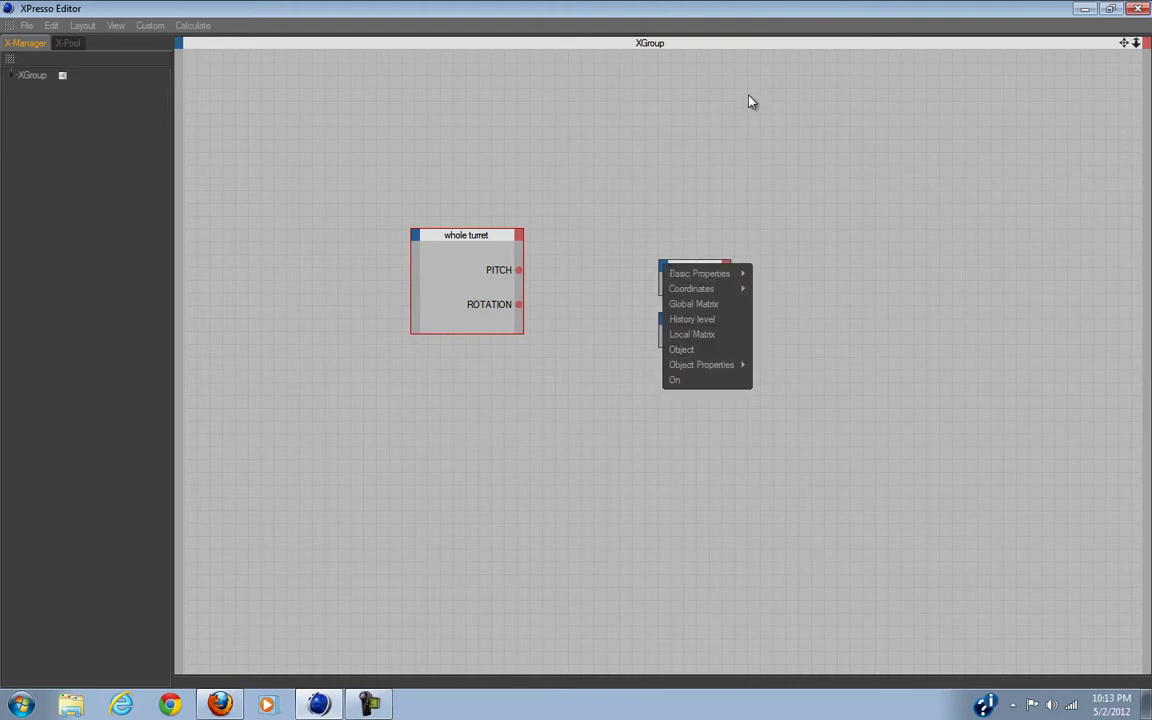
key(Escape)
double_click(768, 10)
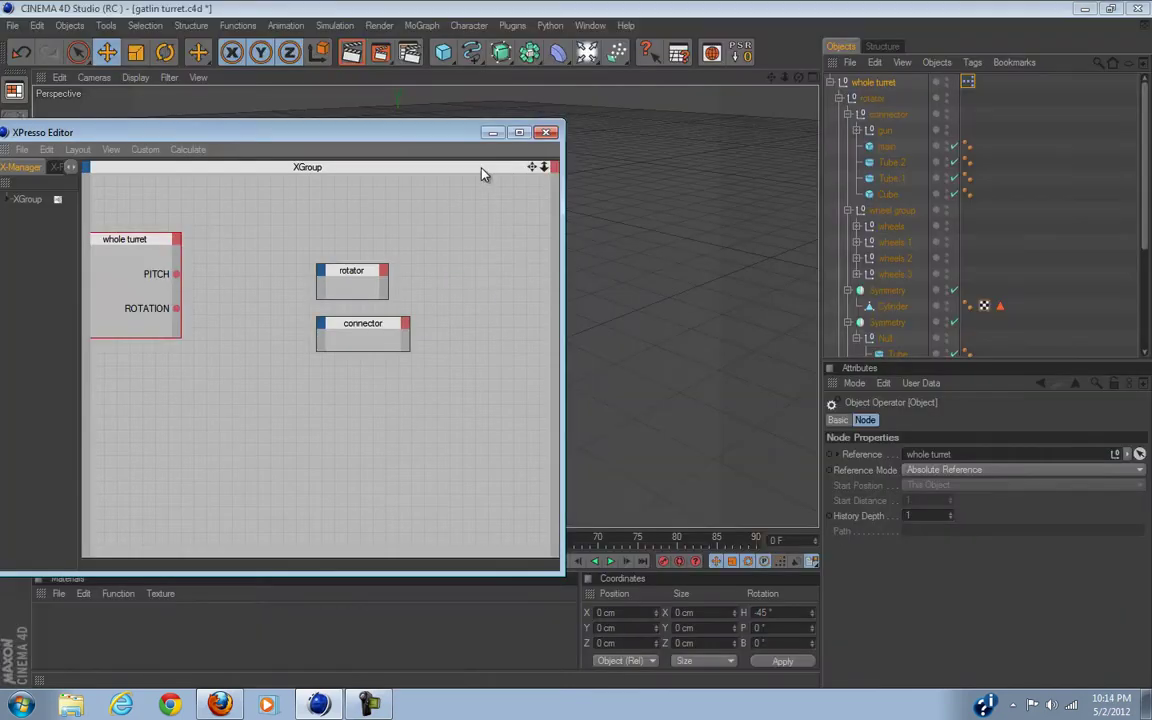
drag(375, 132, 567, 271)
click(872, 98)
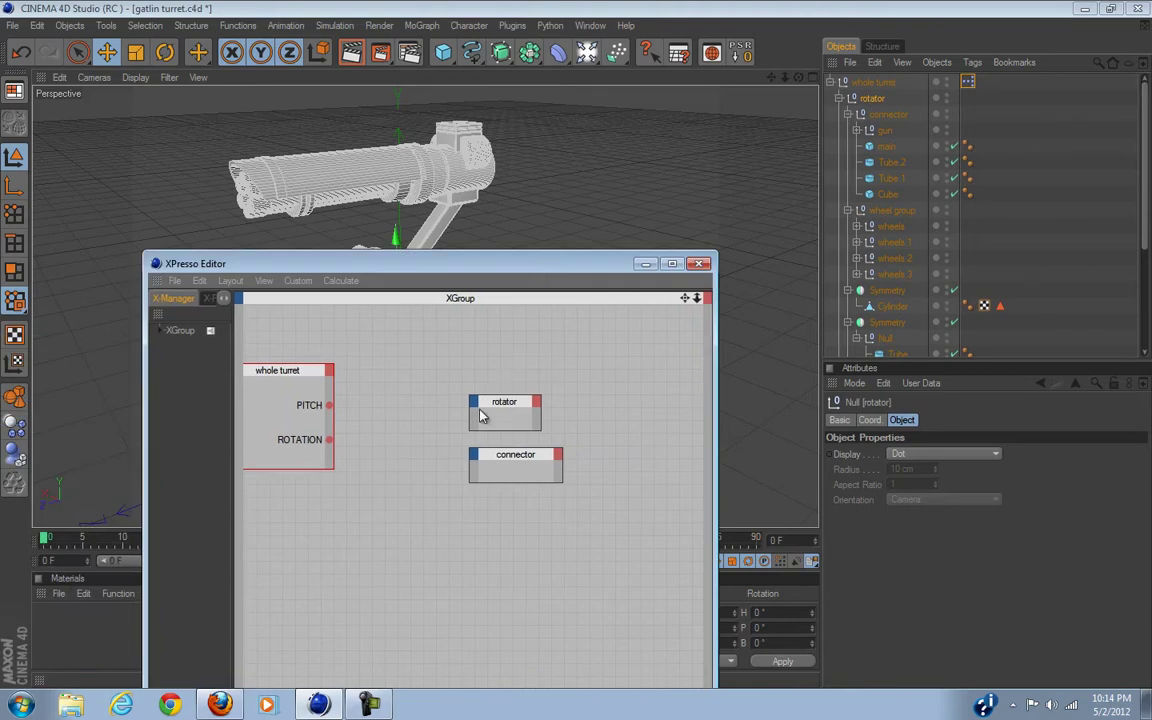
drag(400, 265, 83, 448)
click(165, 52)
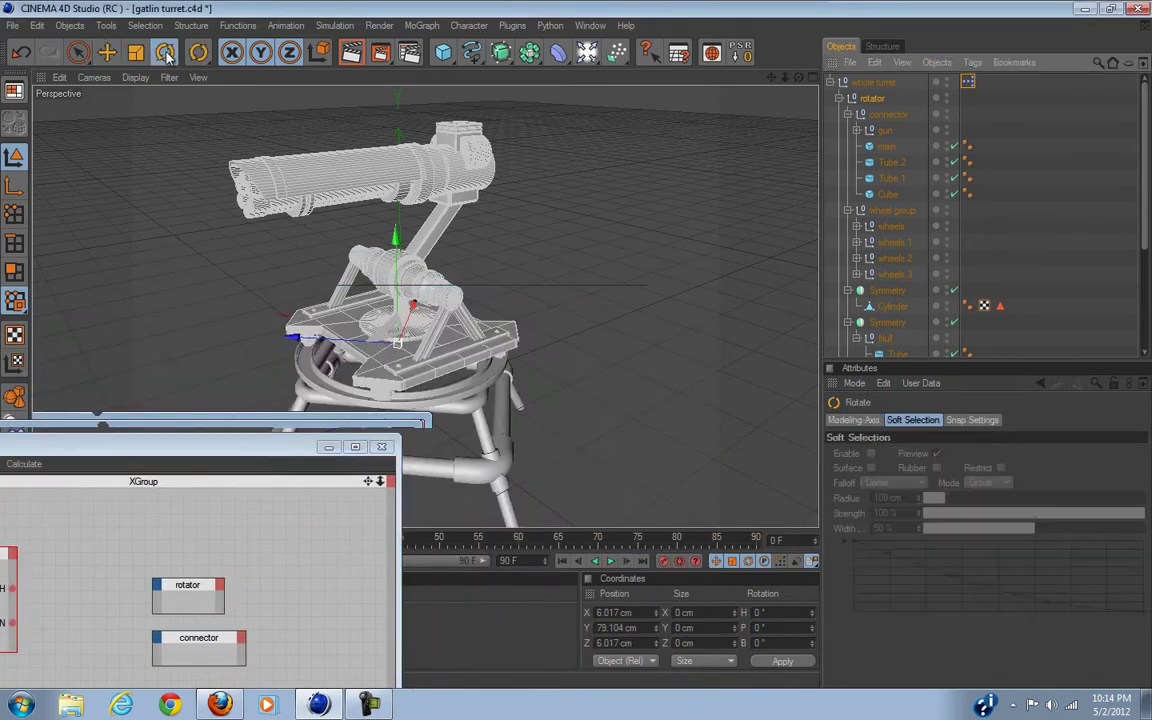
mouse_move(352, 372)
mouse_down()
mouse_move(378, 381)
mouse_move(366, 378)
mouse_up()
key(ctrl+z)
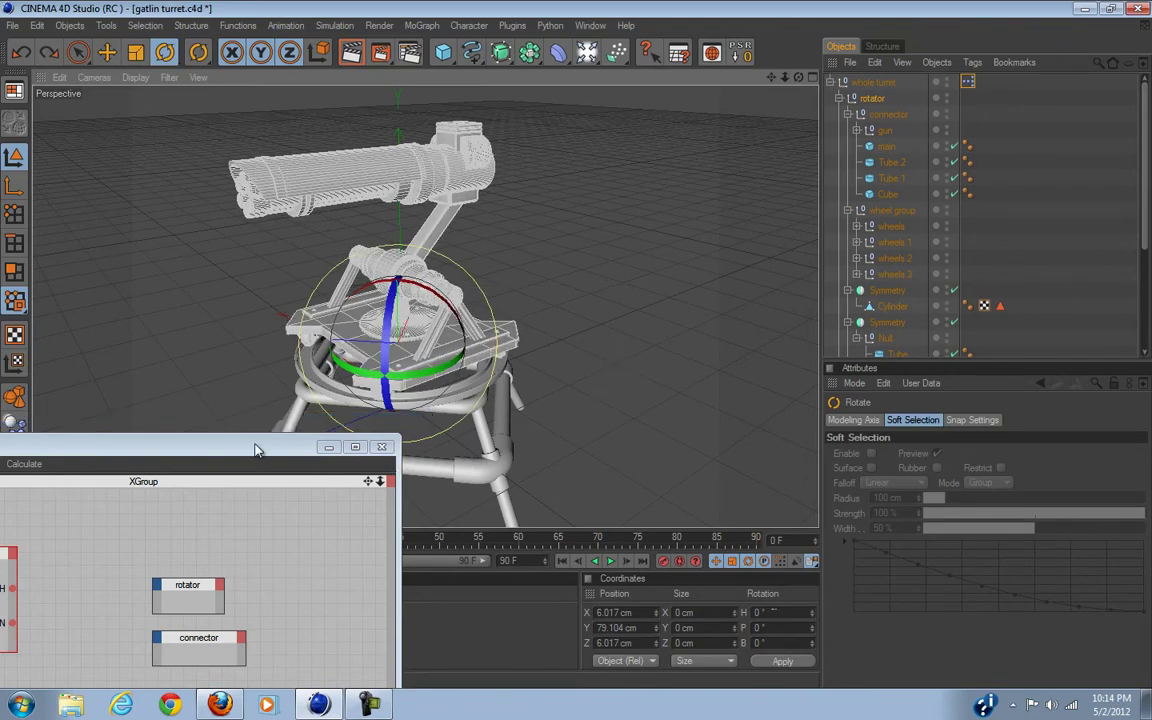
- Add a Rotation . H input to the rotator node and wire ROTATION into it
drag(257, 447, 514, 338)
right_click(413, 468)
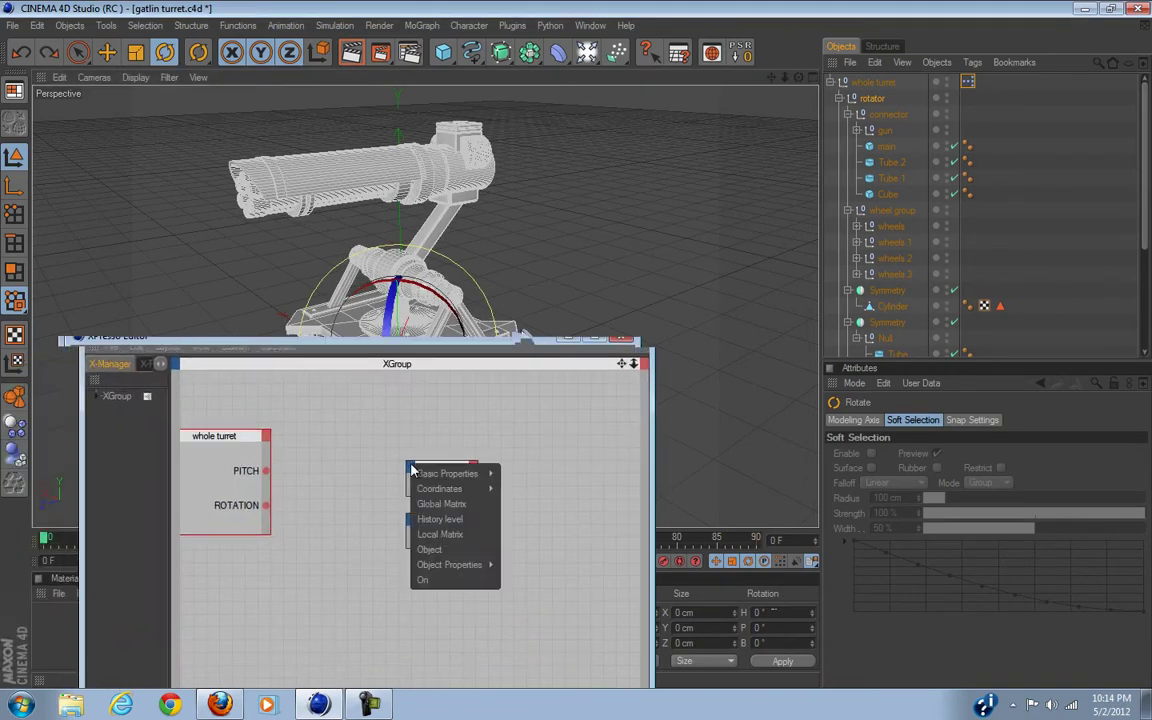
mouse_move(440, 488)
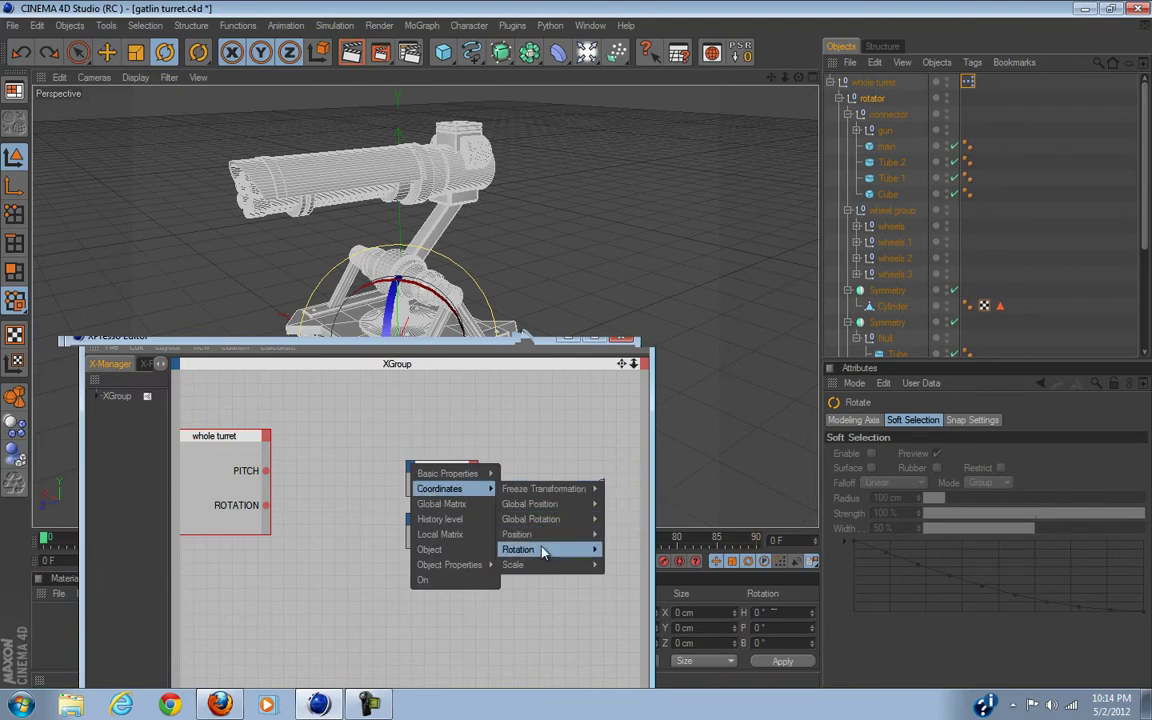
mouse_move(540, 552)
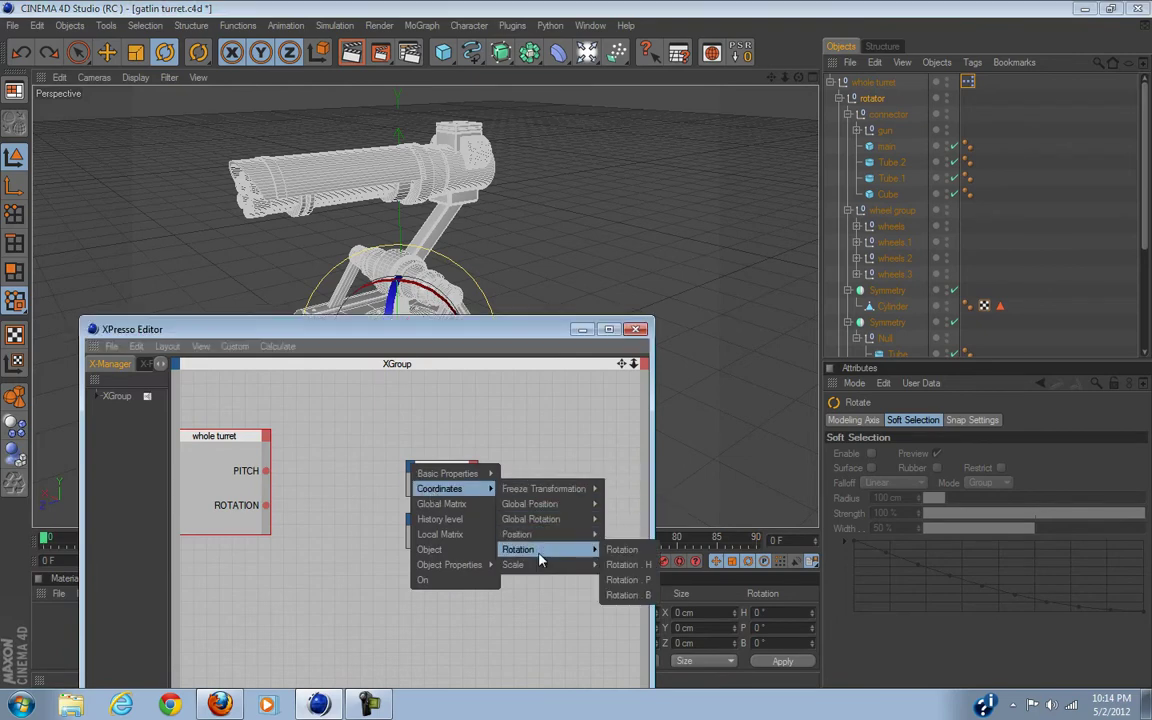
click(606, 568)
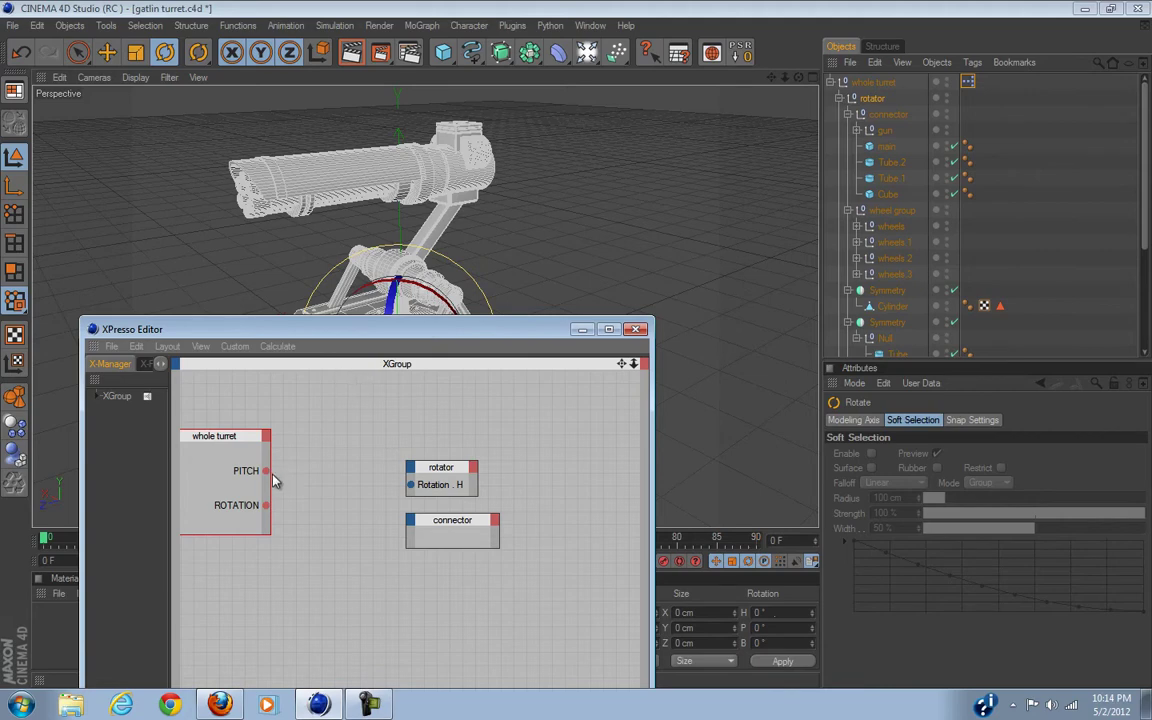
drag(266, 505, 410, 486)
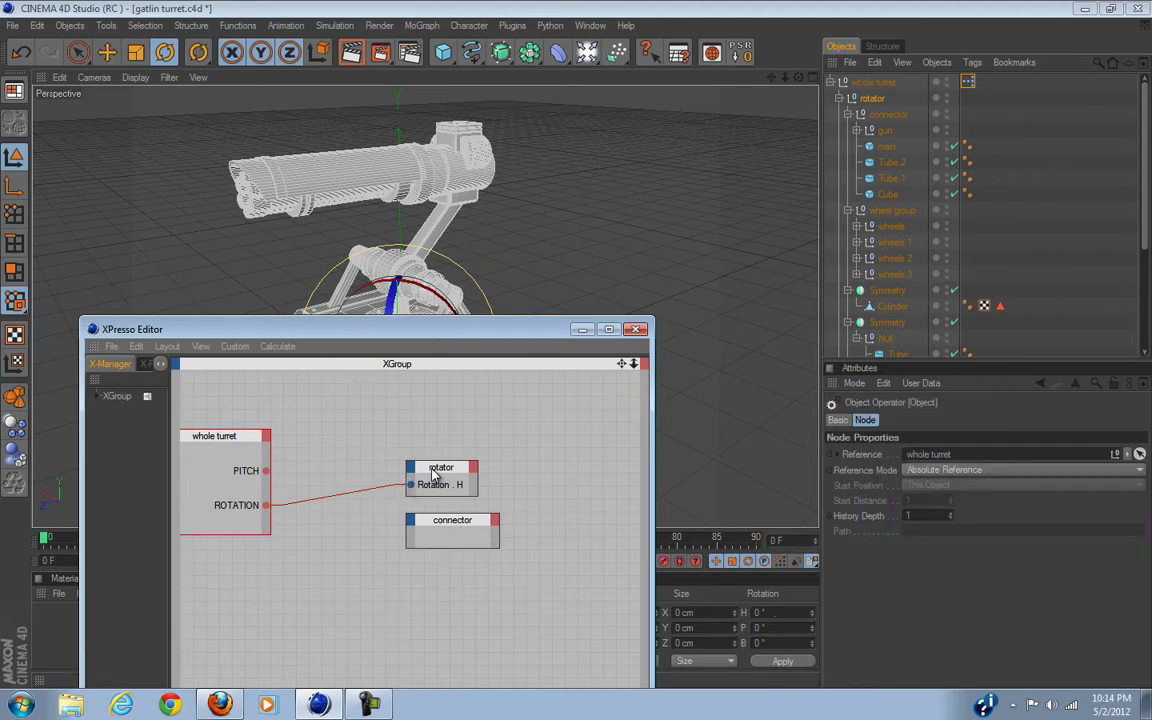
drag(434, 475, 455, 530)
- Move the connector node above the rotator node, then test-tilt the gun and undo it
click(412, 527)
key(Escape)
drag(440, 525, 437, 465)
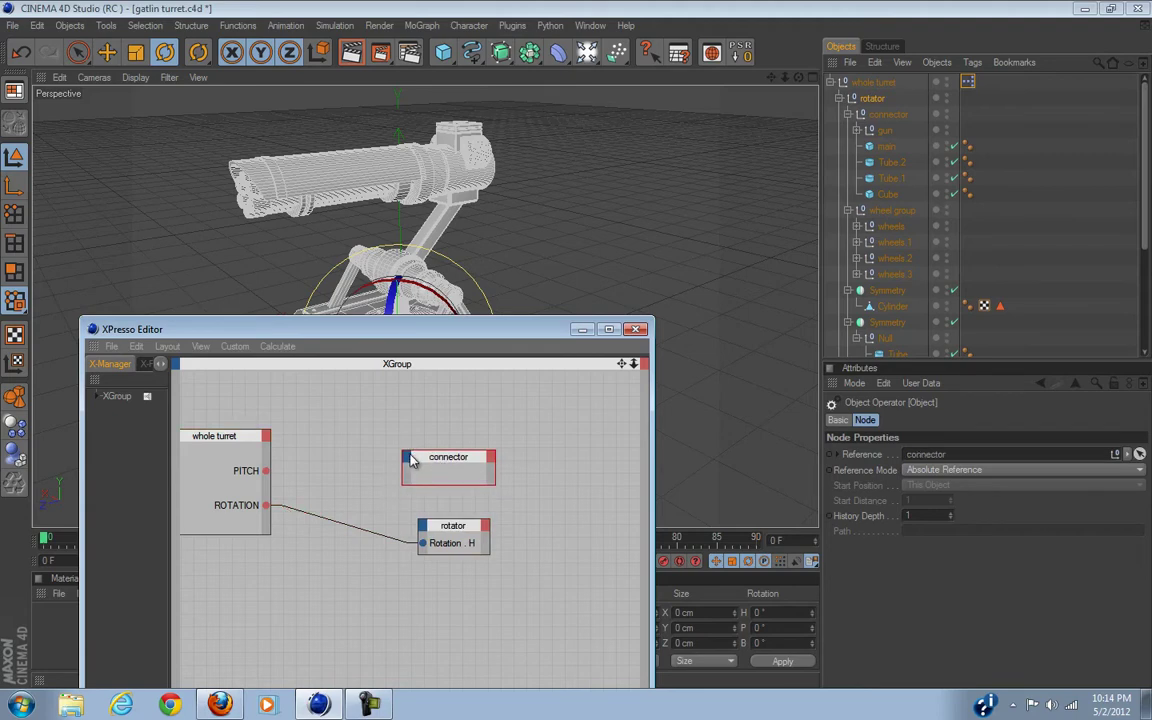
click(890, 117)
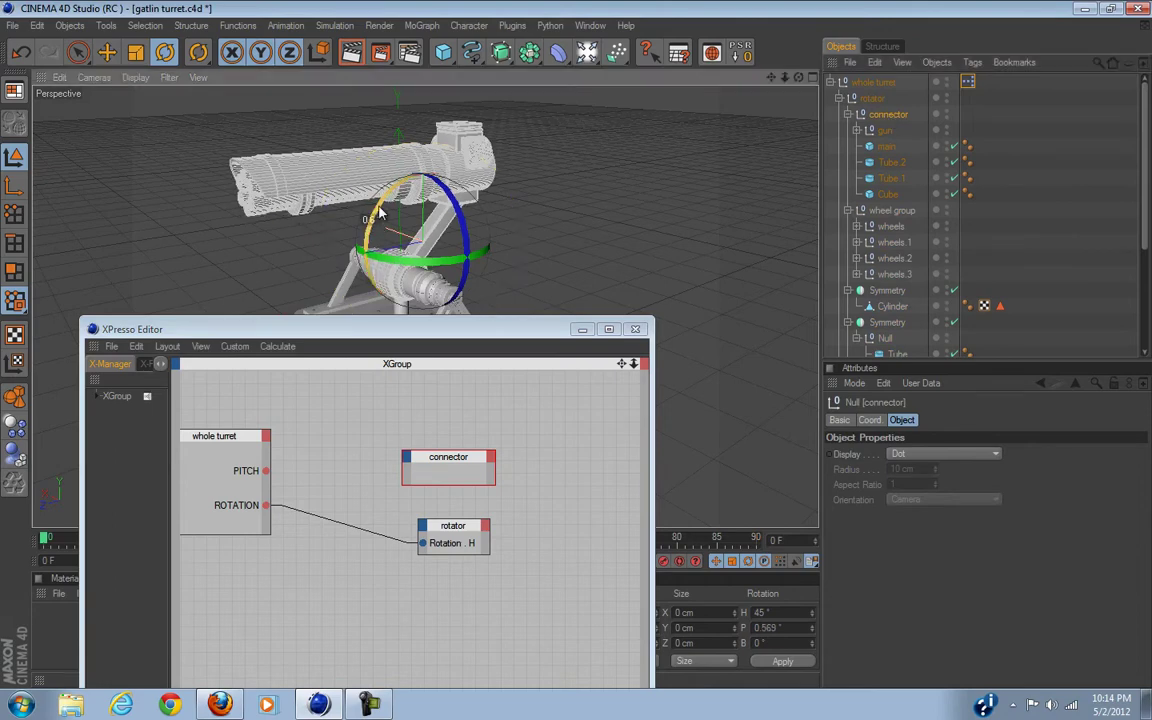
drag(366, 232, 352, 180)
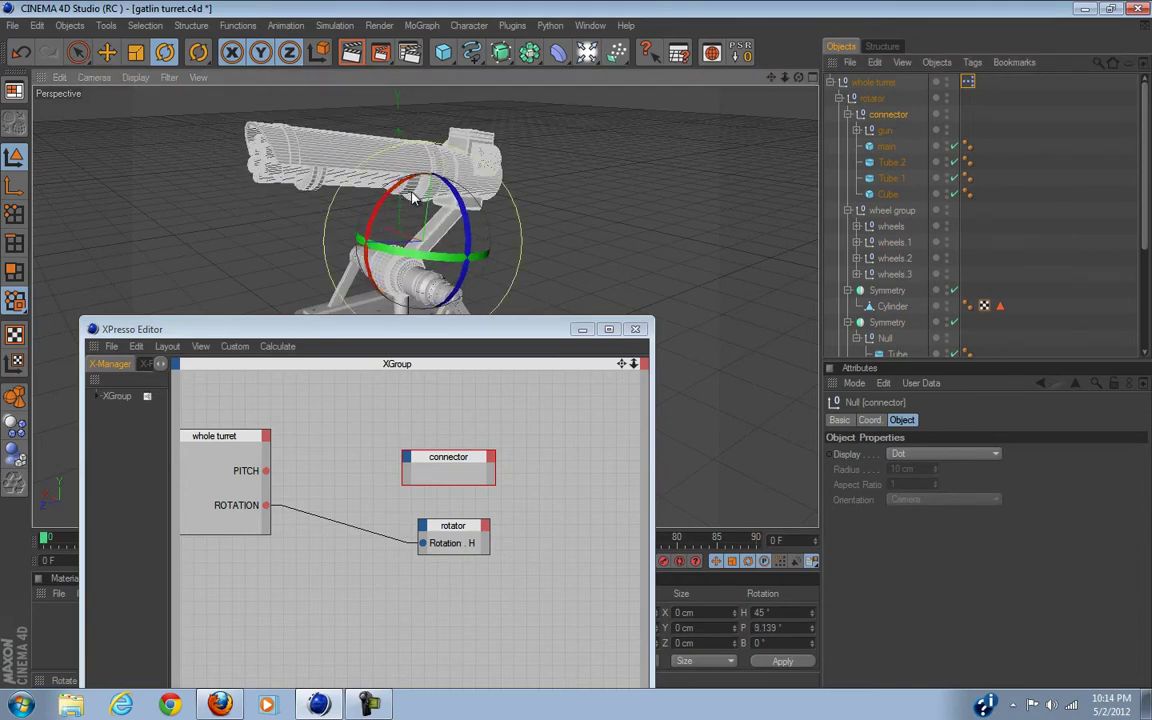
key(ctrl+z)
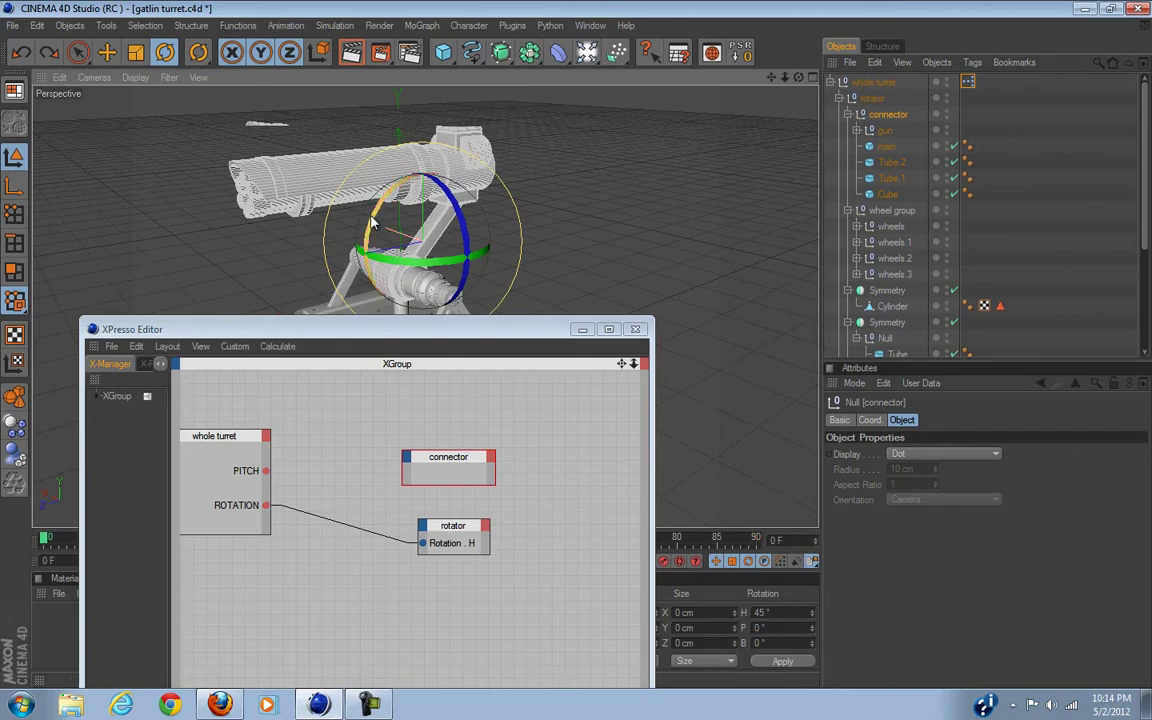
- Add a Rotation . P input to the connector node and wire PITCH into it
click(407, 459)
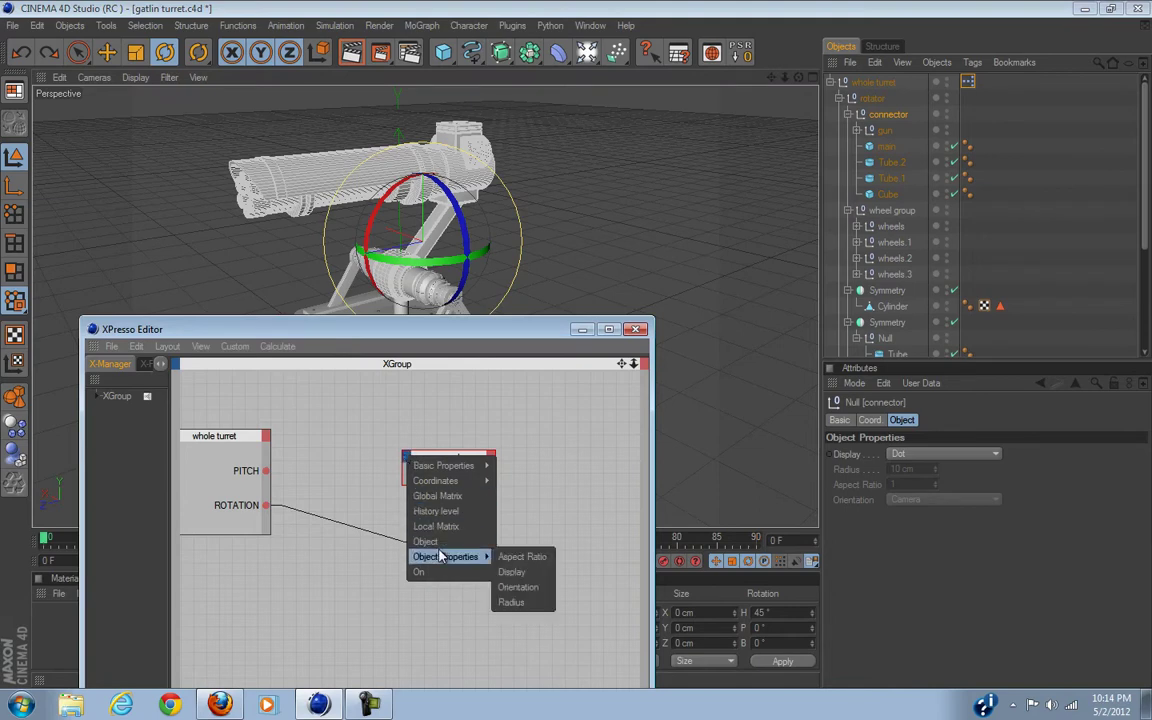
mouse_move(440, 481)
mouse_move(545, 541)
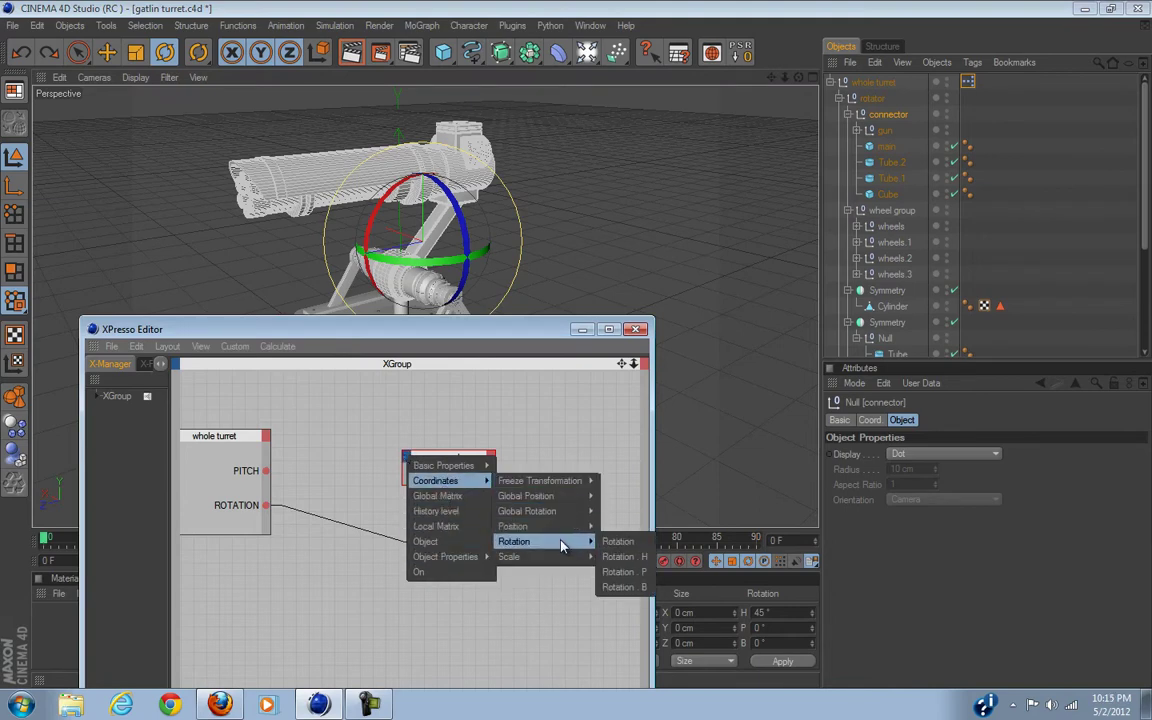
click(630, 573)
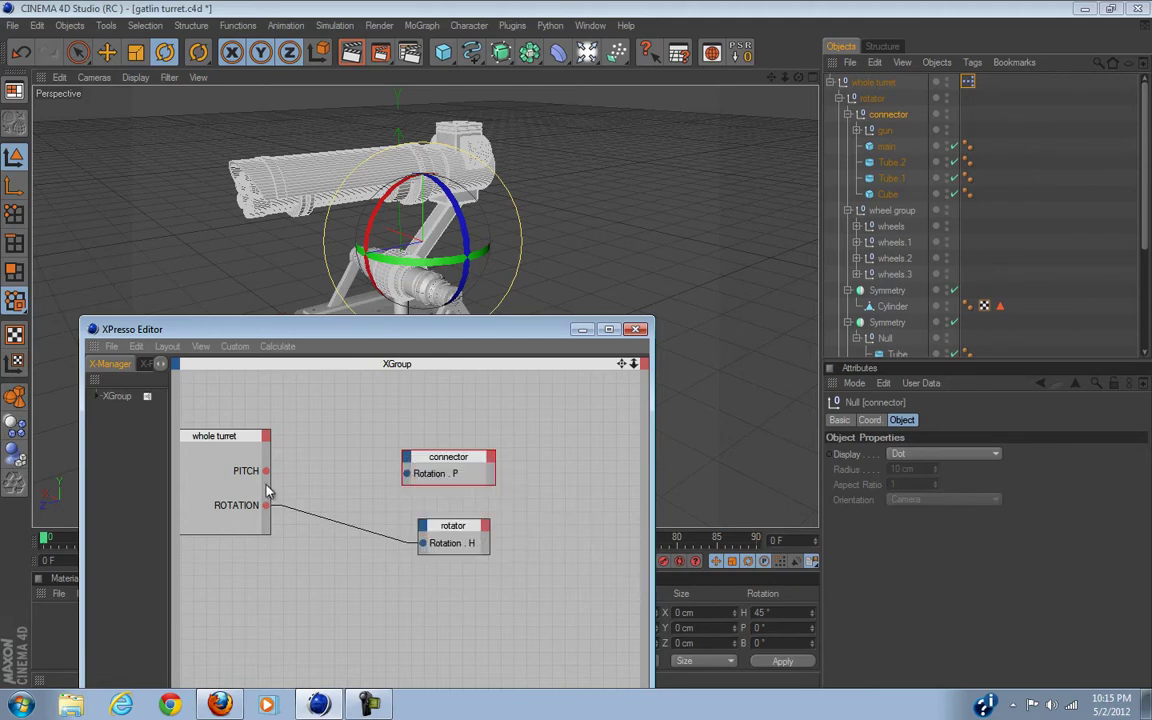
drag(407, 482, 407, 476)
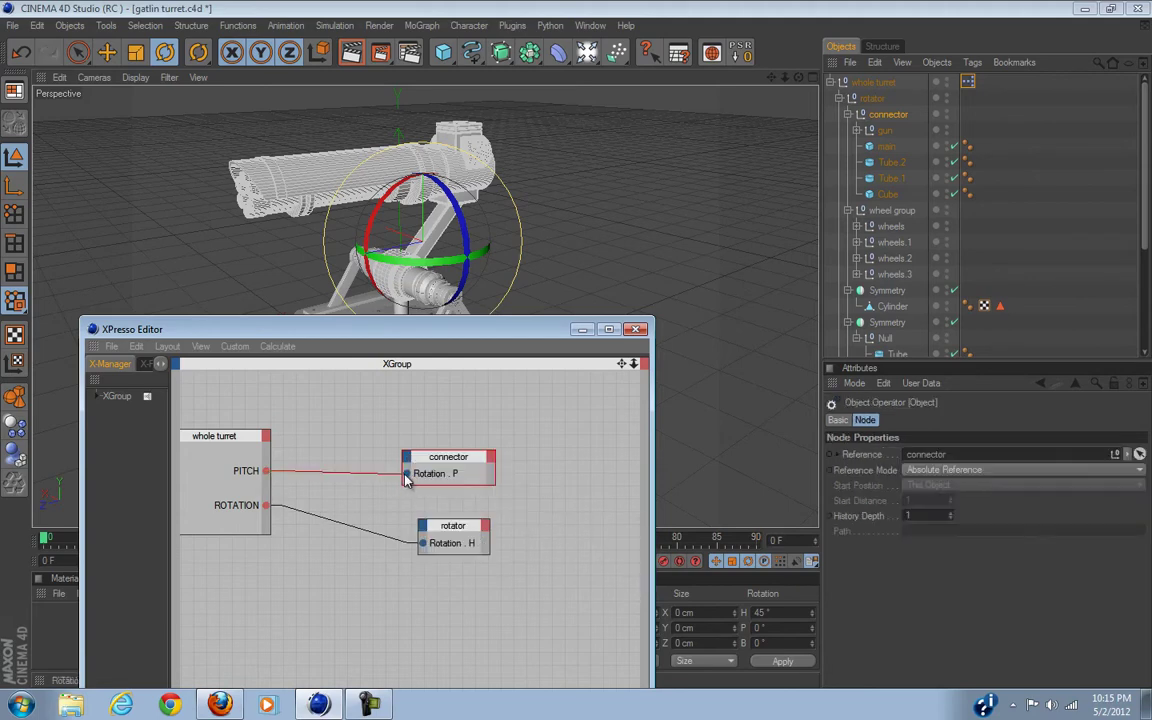
- Test the whole turret's ROTATION and PITCH sliders, returning PITCH to 0°
click(636, 329)
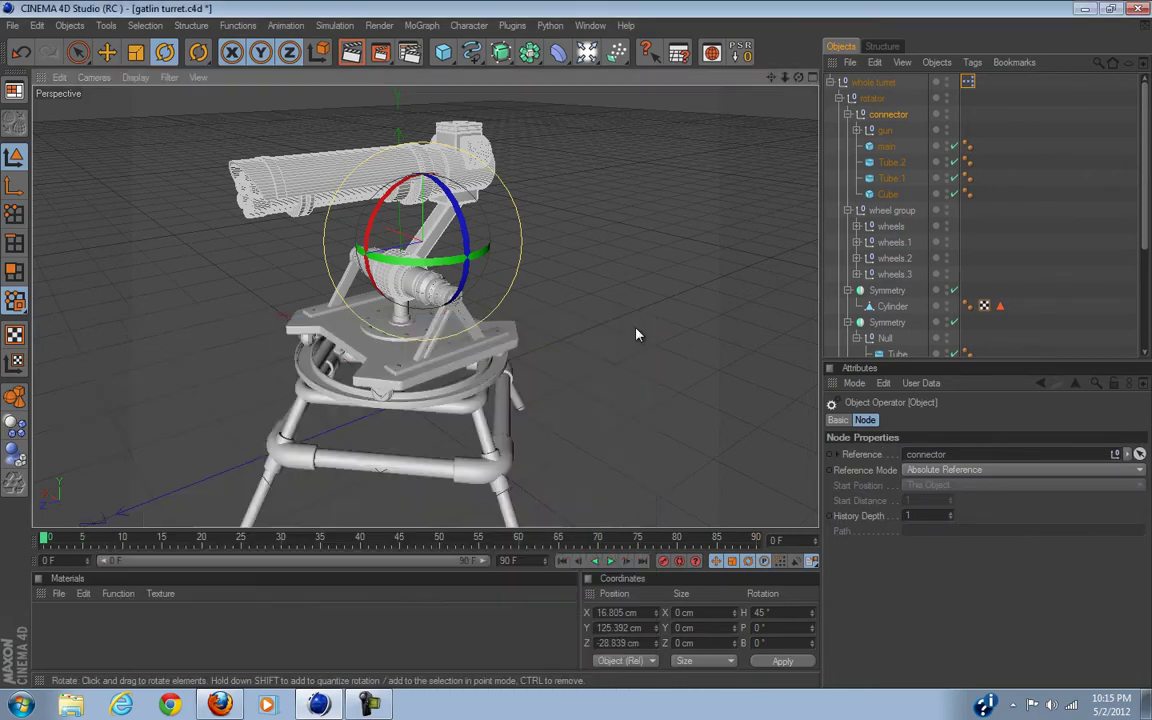
click(873, 99)
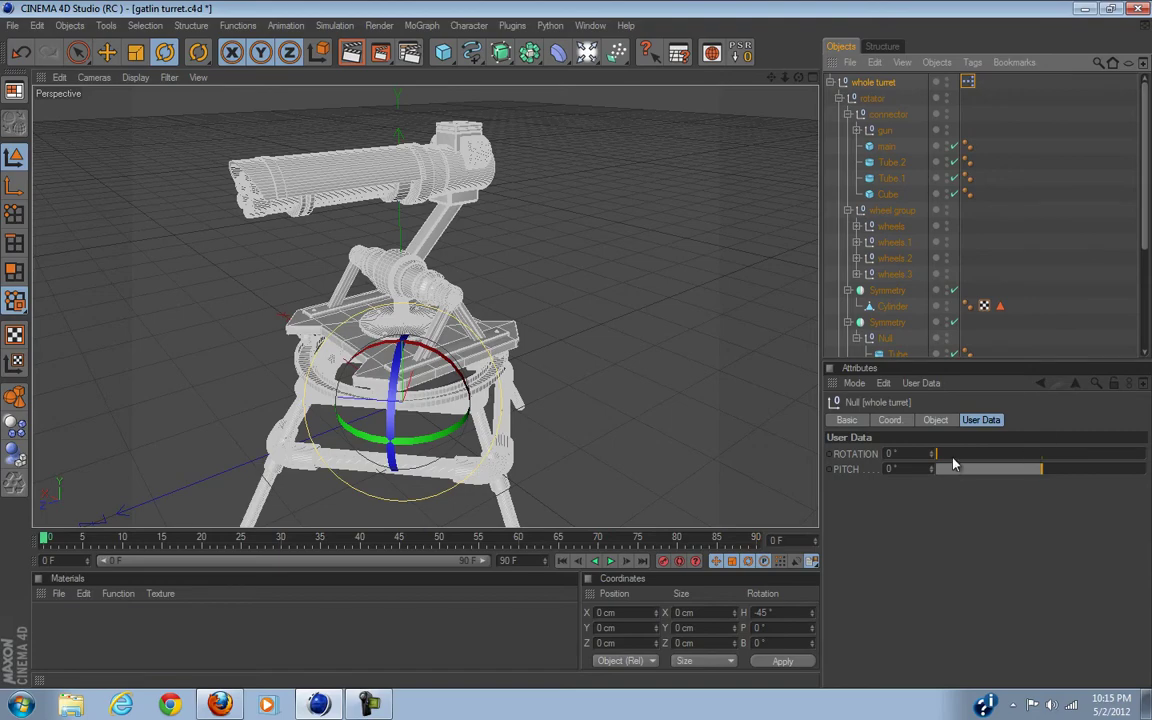
drag(953, 456, 890, 458)
mouse_move(1042, 471)
mouse_down()
mouse_move(1080, 478)
mouse_move(791, 495)
mouse_move(1035, 490)
mouse_move(985, 483)
mouse_move(931, 489)
mouse_move(1052, 492)
mouse_move(1041, 489)
mouse_up()
alt+drag(700, 360, 620, 340)
click(886, 114)
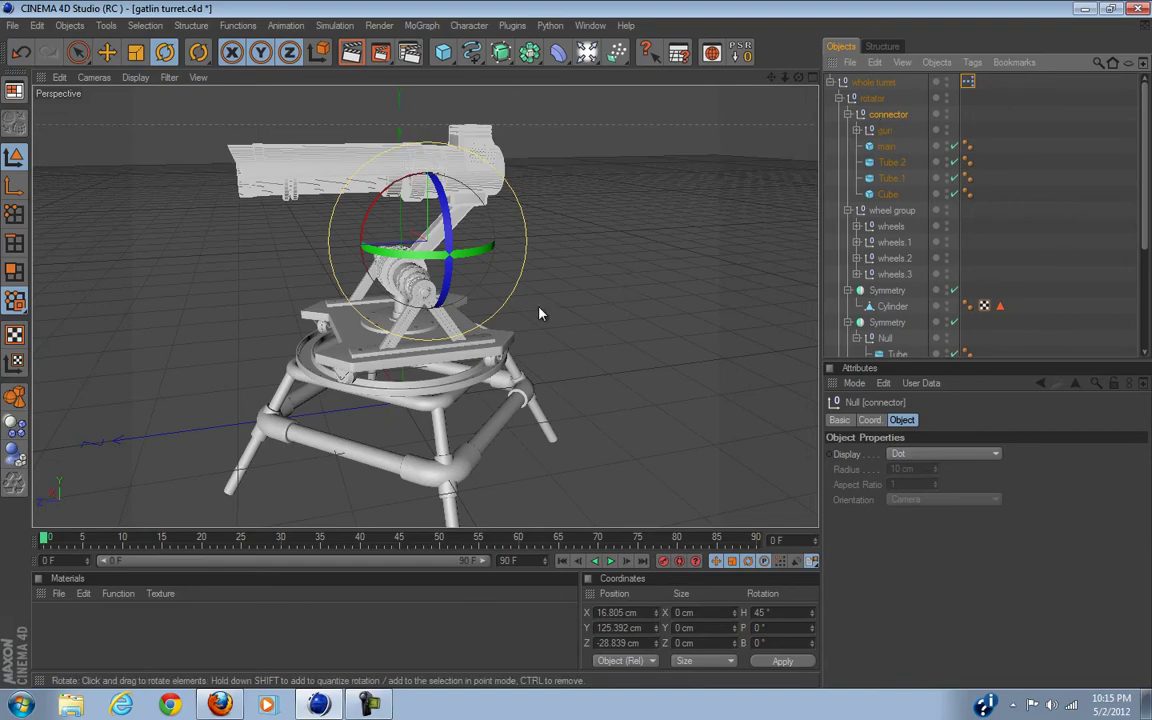
alt+drag(535, 314, 188, 120)
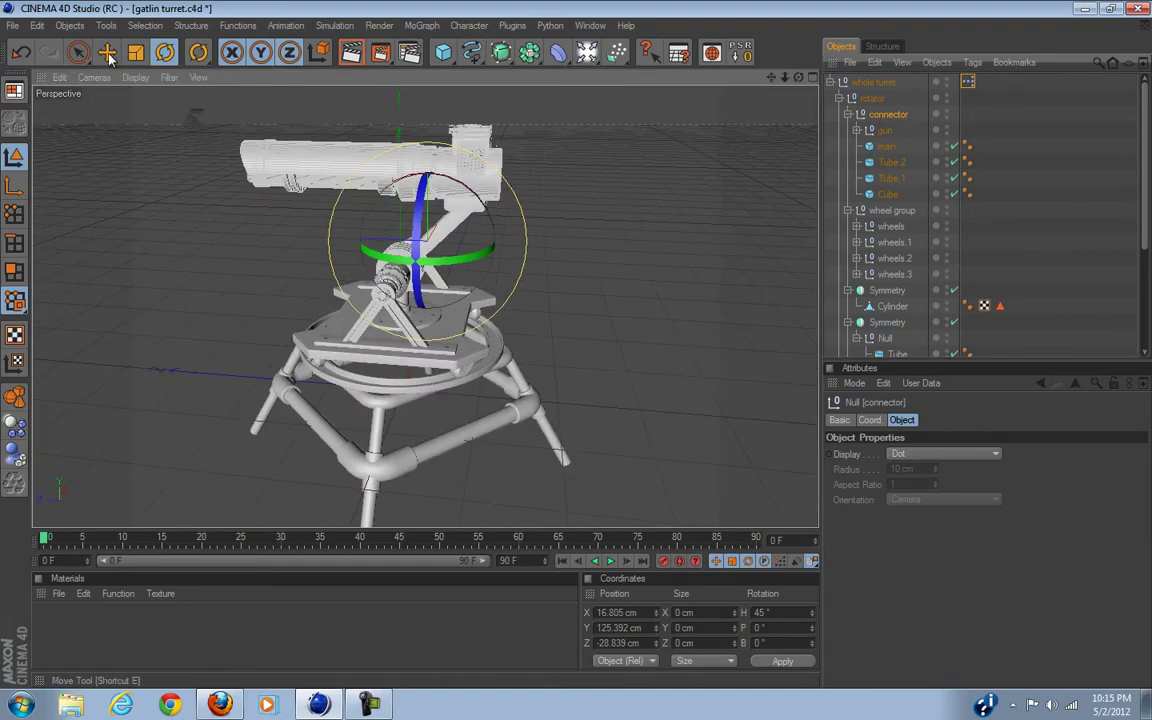
click(79, 52)
scroll(316, 262, up, 6)
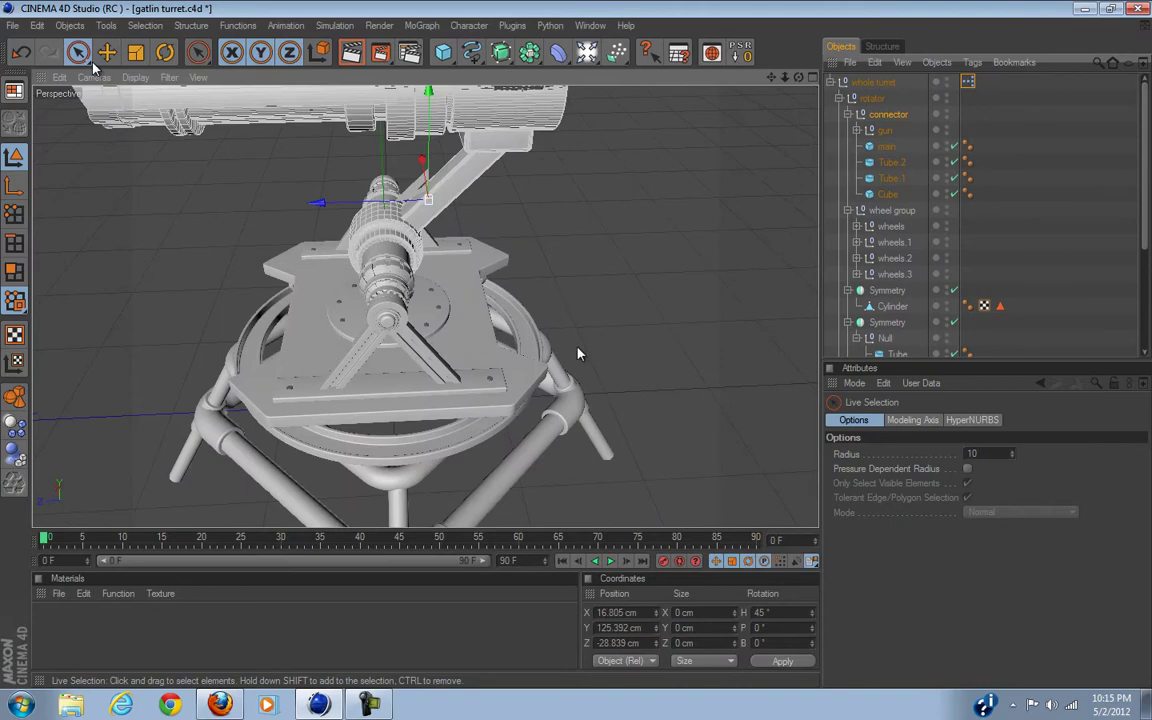
alt+drag(581, 360, 533, 293)
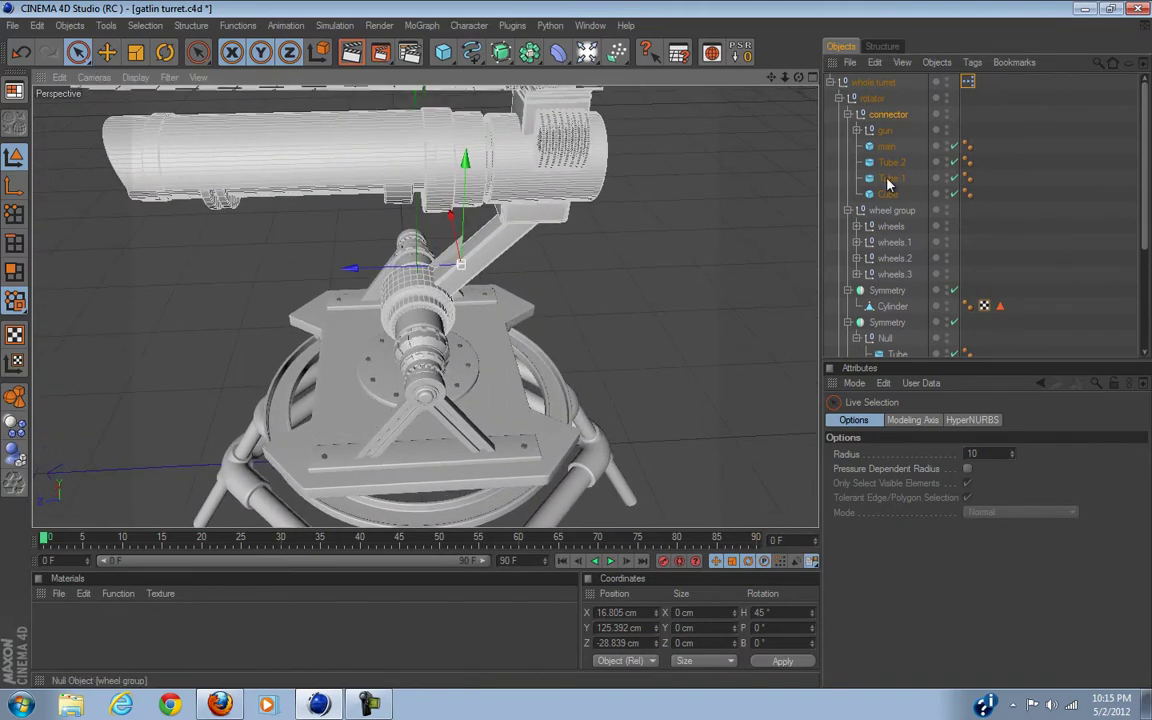
click(848, 115)
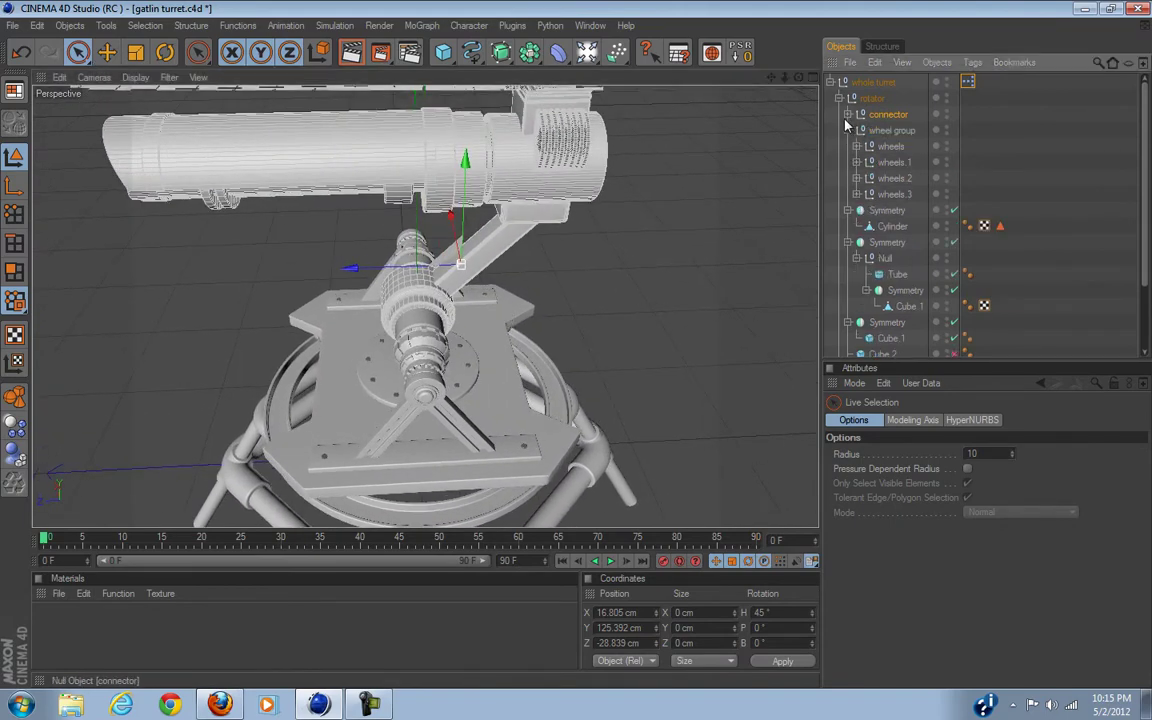
click(849, 116)
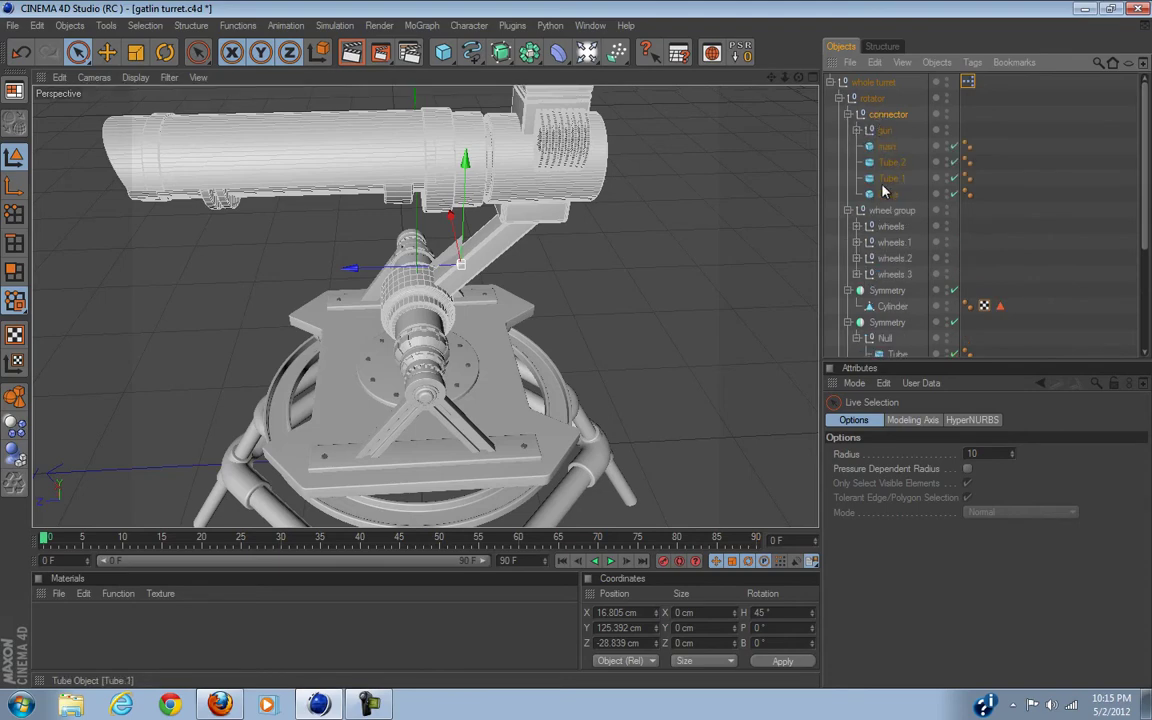
scroll(860, 160, down, 5)
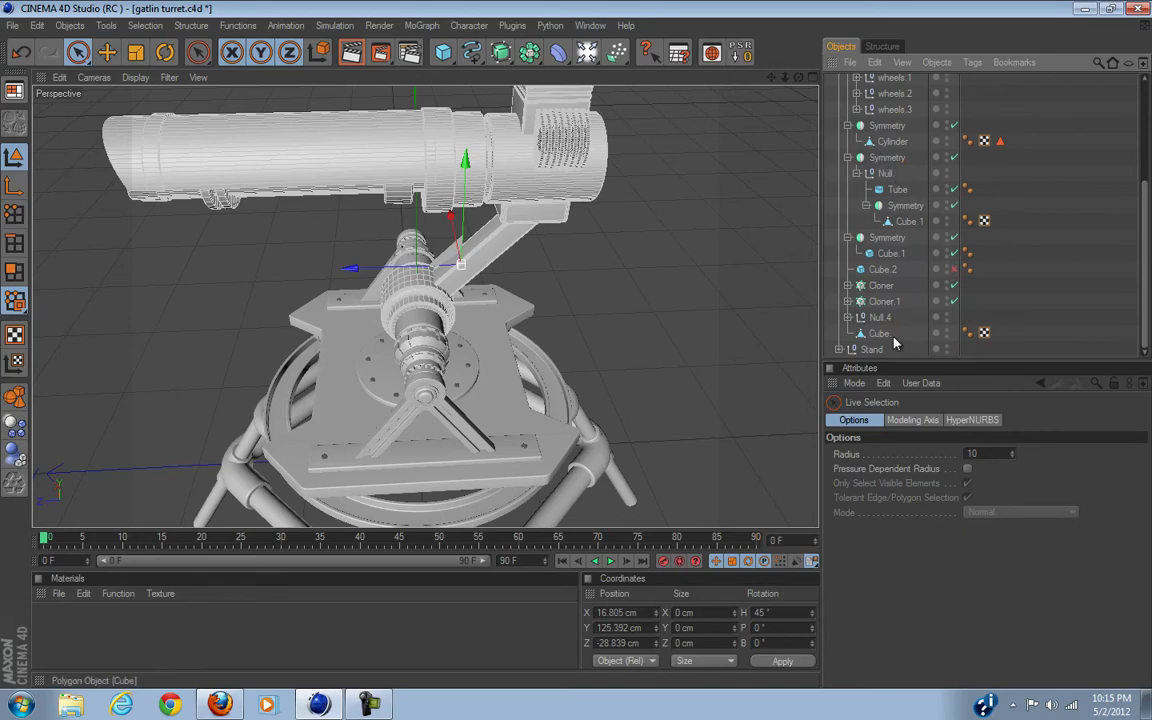
click(878, 336)
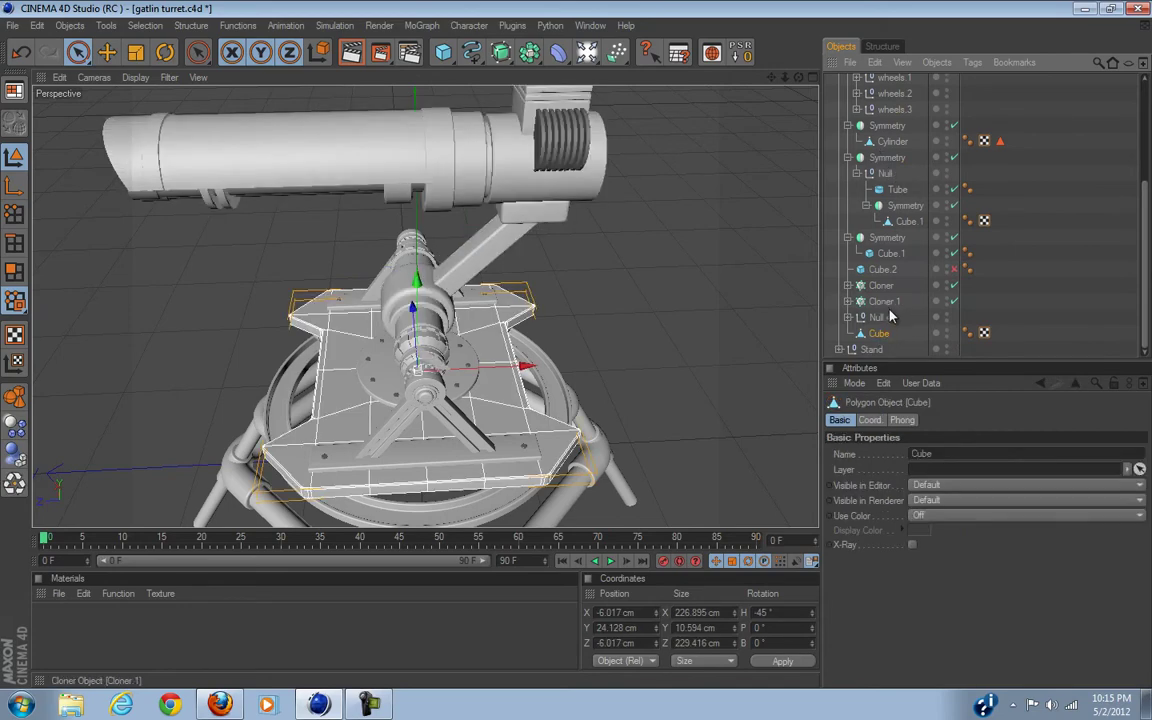
scroll(870, 290, up, 5)
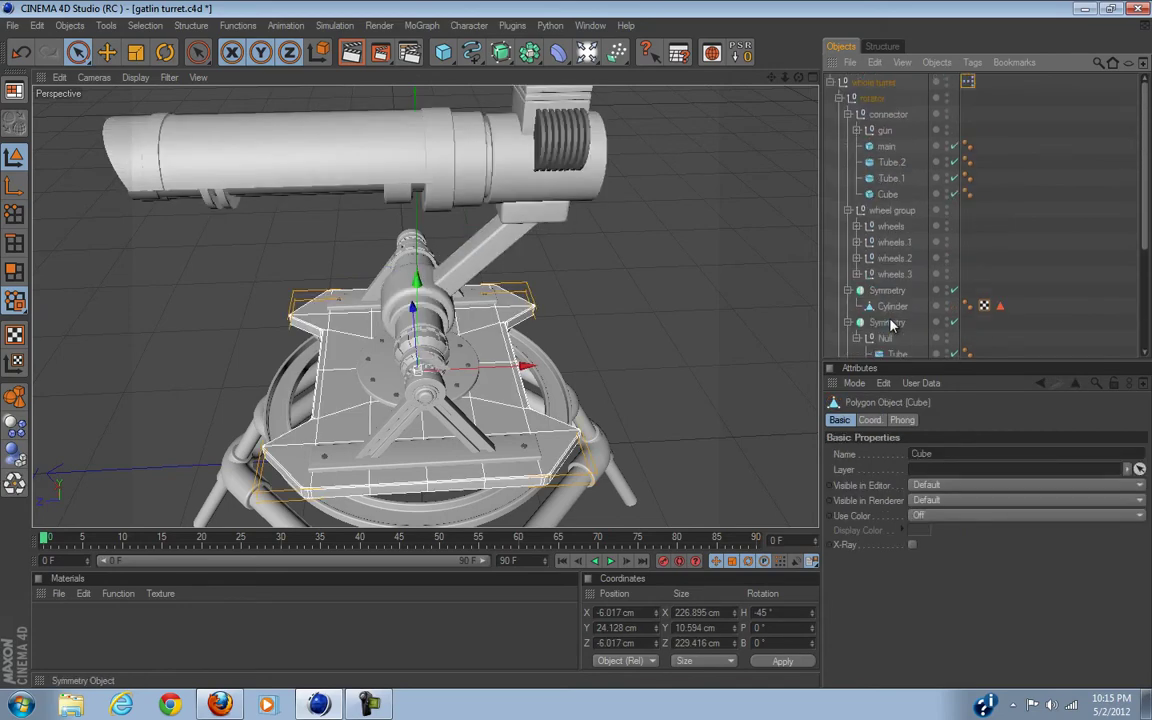
click(880, 131)
shift+click(883, 193)
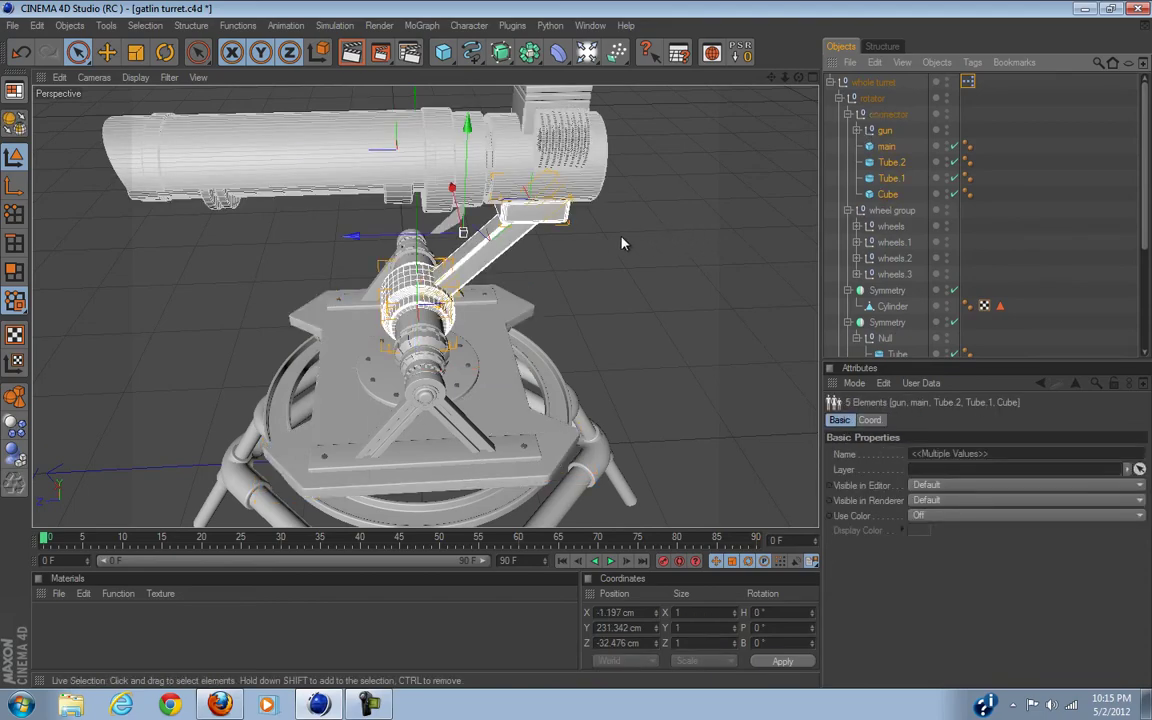
alt+drag(617, 250, 589, 345)
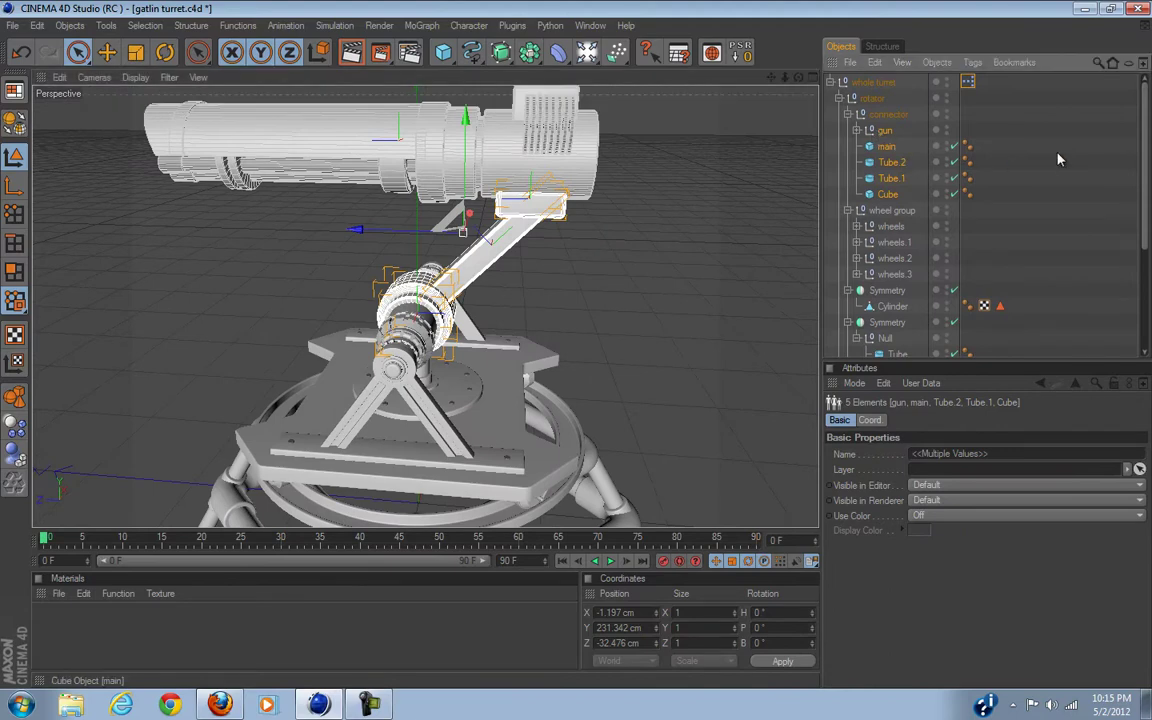
click(876, 117)
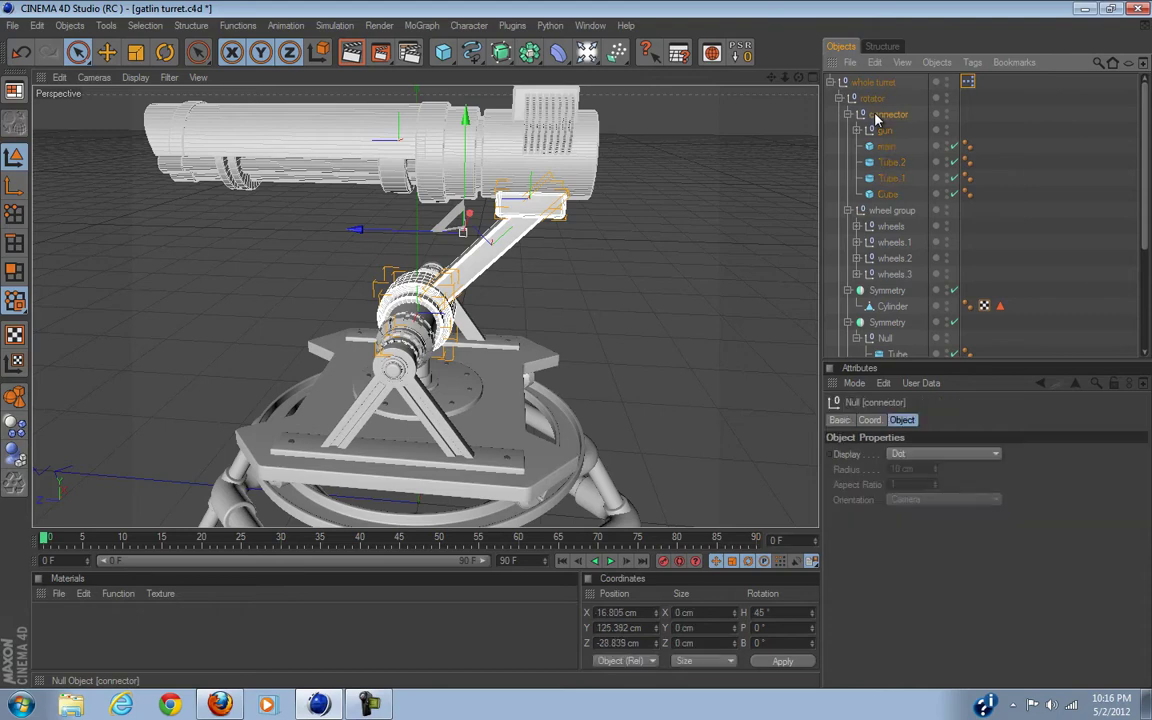
- With Use Object Axis on, lower the connector's pivot to the hinge and select the pivot cylinder
click(12, 187)
click(107, 52)
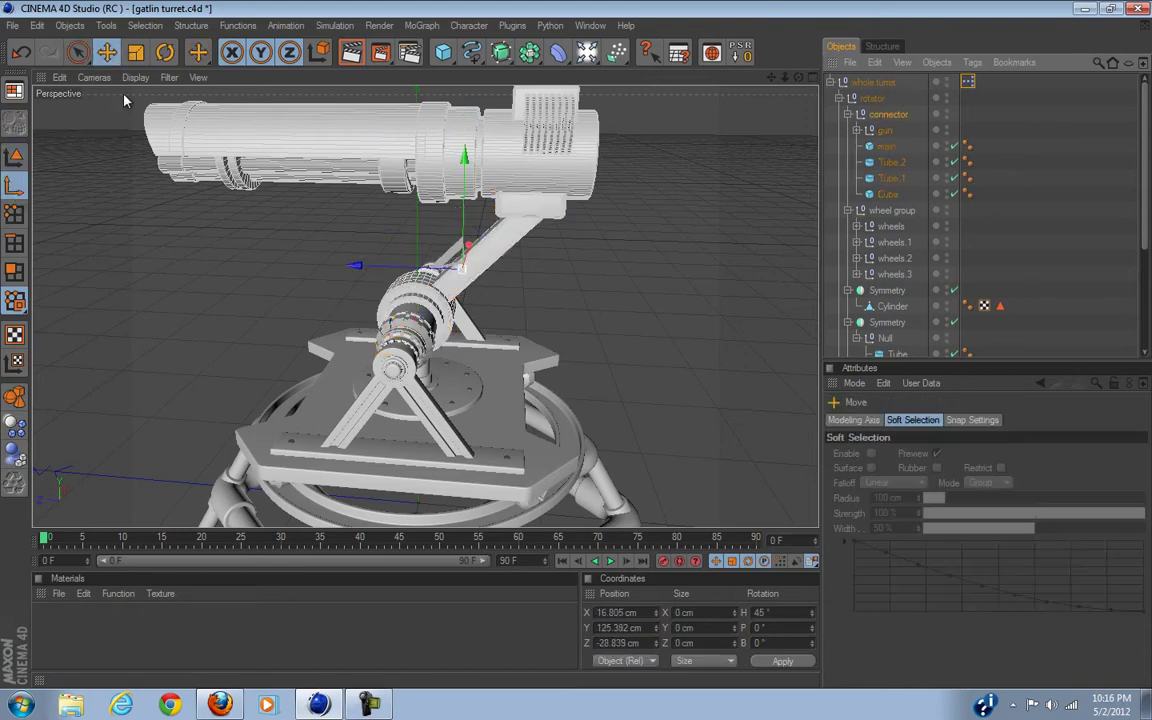
alt+drag(572, 369, 576, 347)
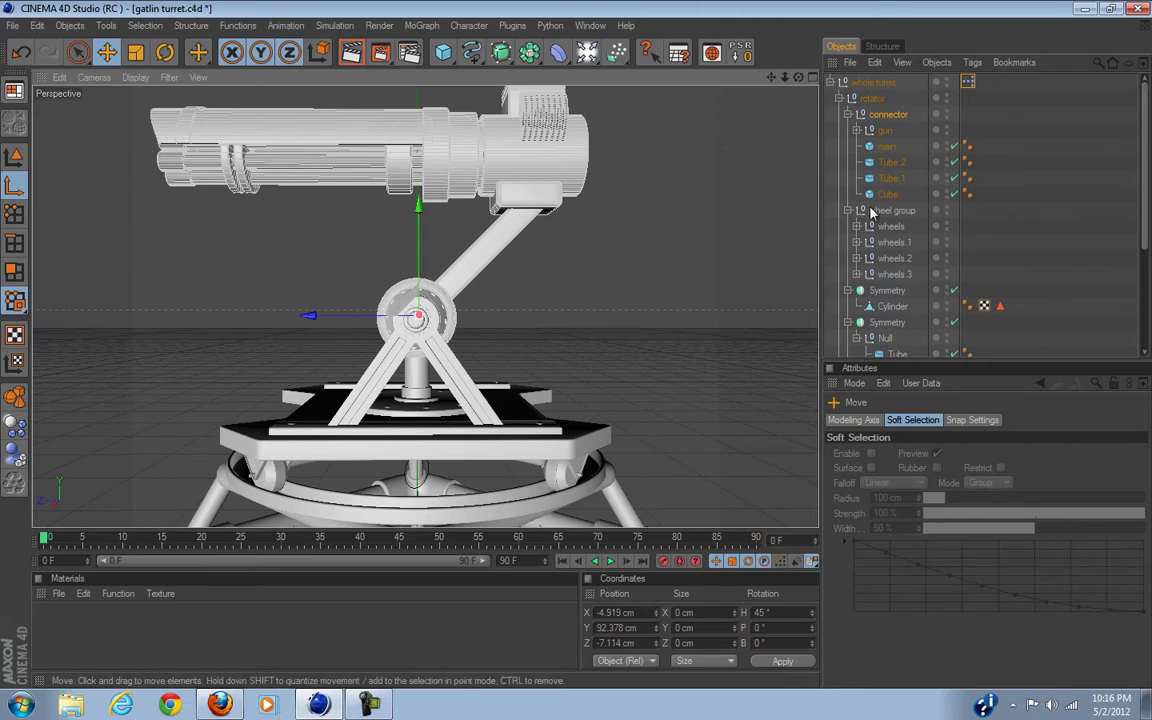
scroll(915, 265, down, 5)
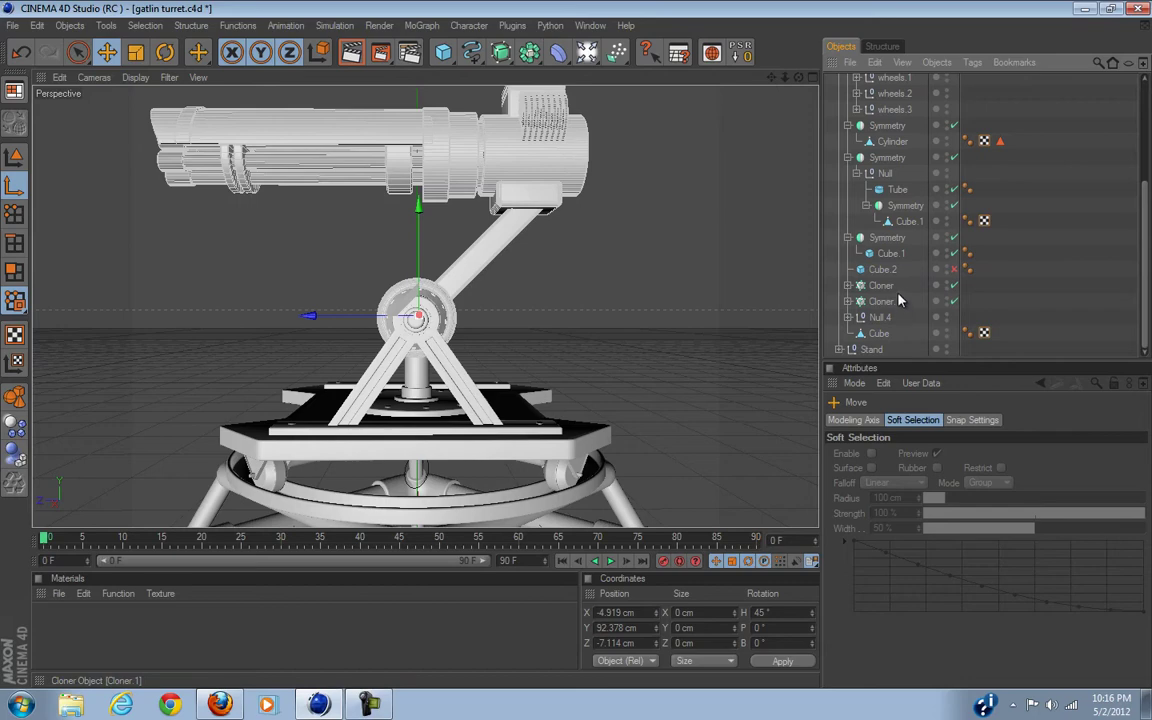
alt+drag(760, 310, 378, 348)
click(378, 348)
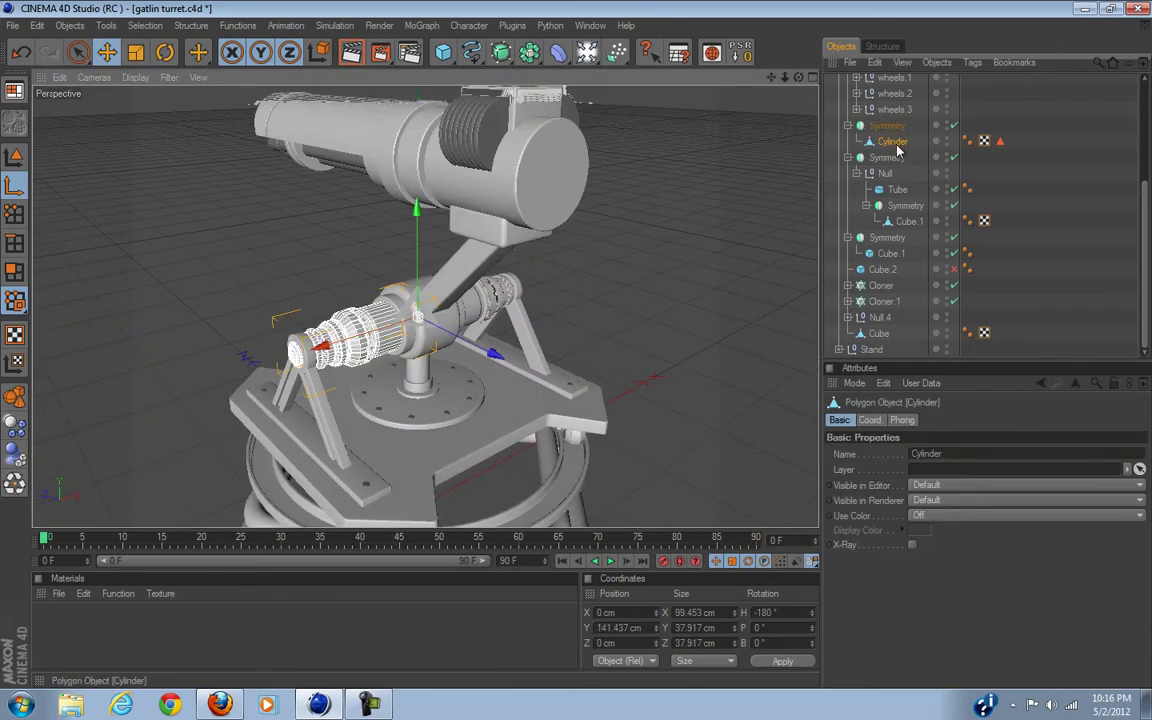
- Copy the pivot cylinder's Y position and select the connector null
right_click(622, 630)
click(640, 628)
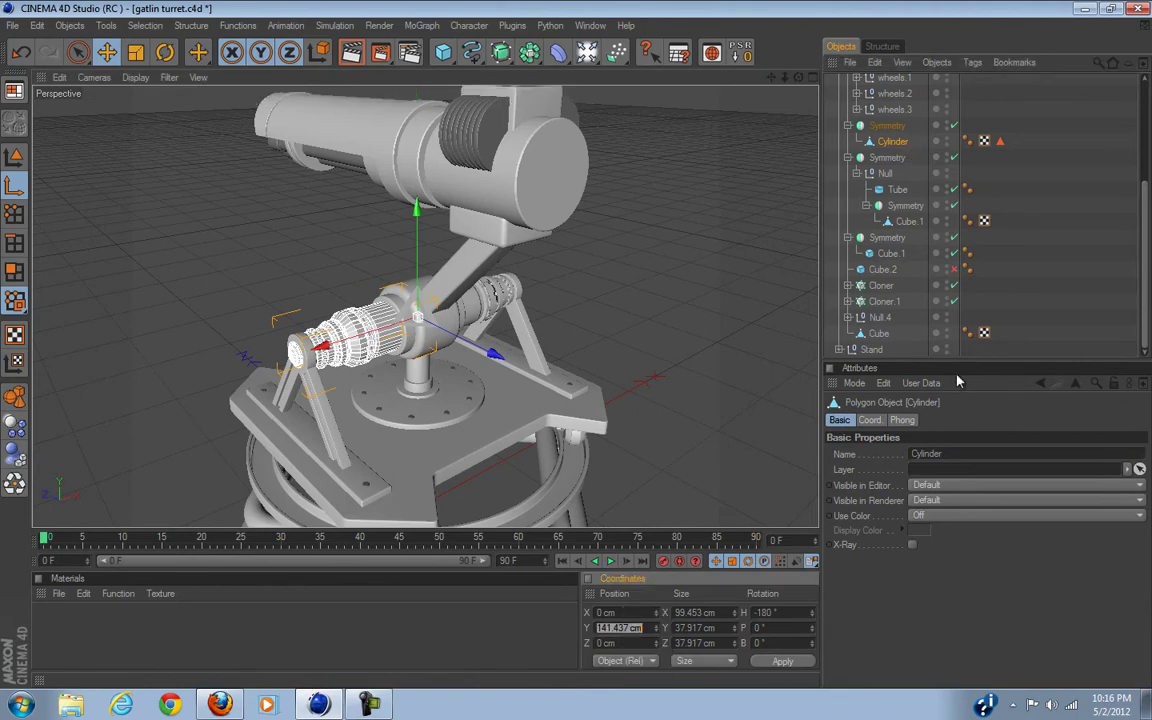
scroll(898, 220, up, 5)
click(897, 212)
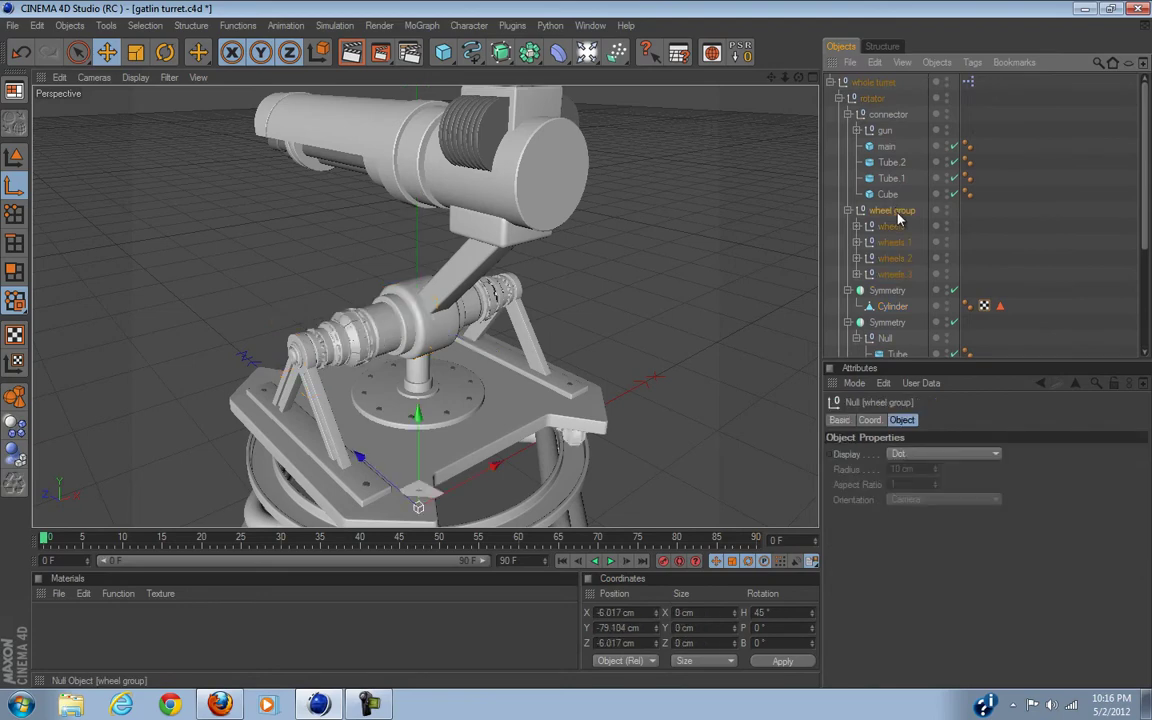
click(899, 118)
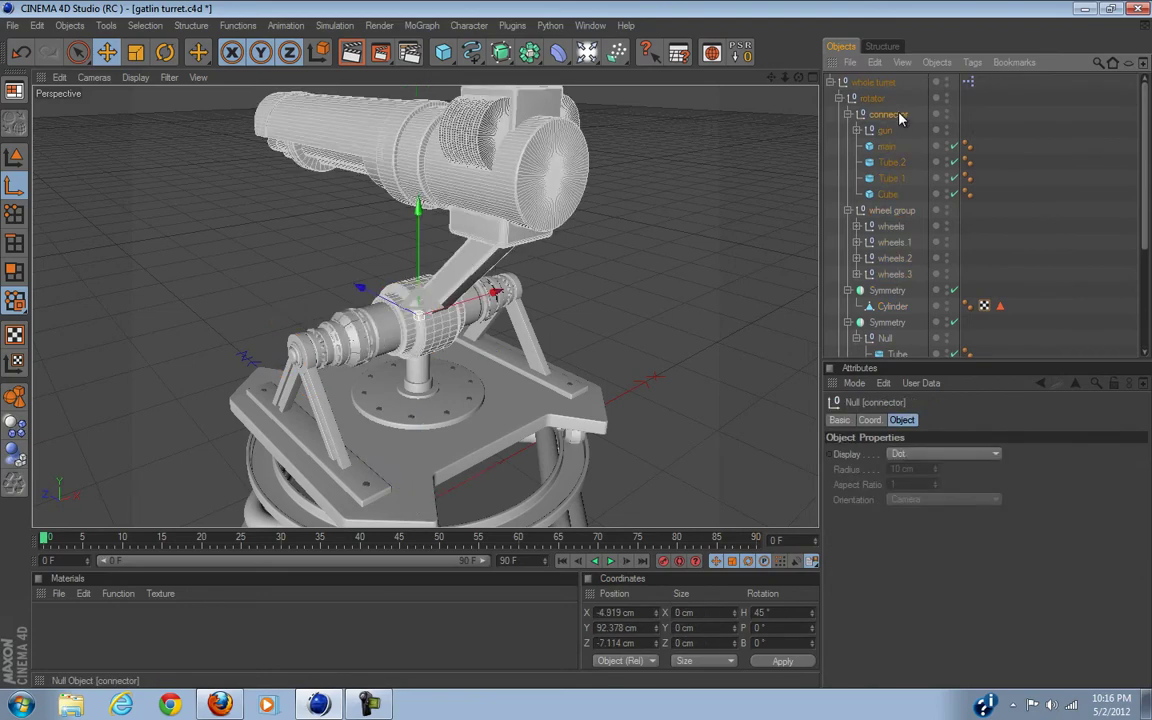
- Set the connector's position to X 0, Z 0 and the cylinder's copied Y height
double_click(615, 612)
text(0)
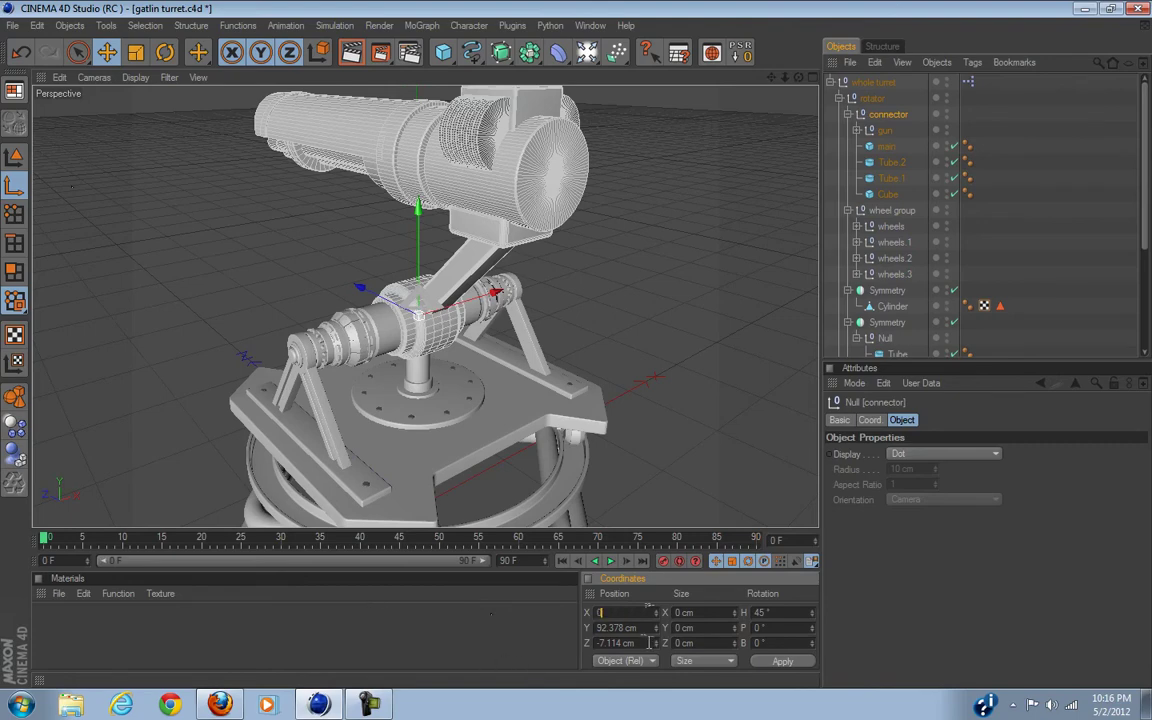
double_click(640, 642)
text(0)
double_click(610, 627)
right_click(615, 640)
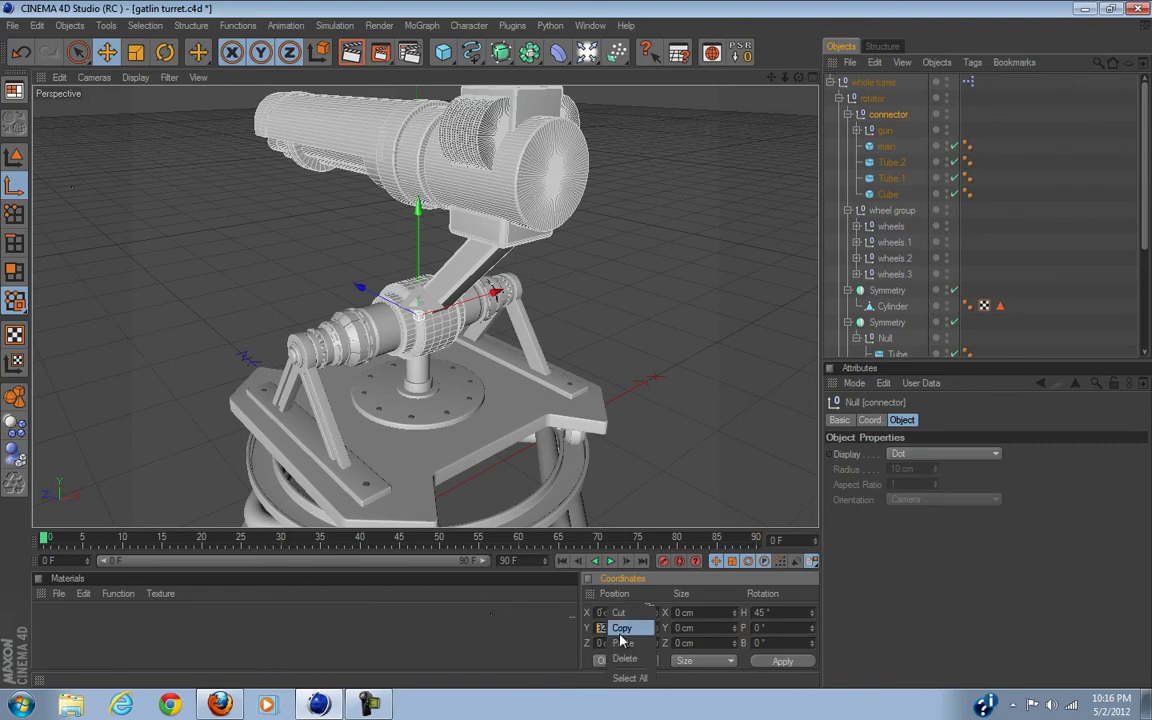
click(620, 674)
click(780, 661)
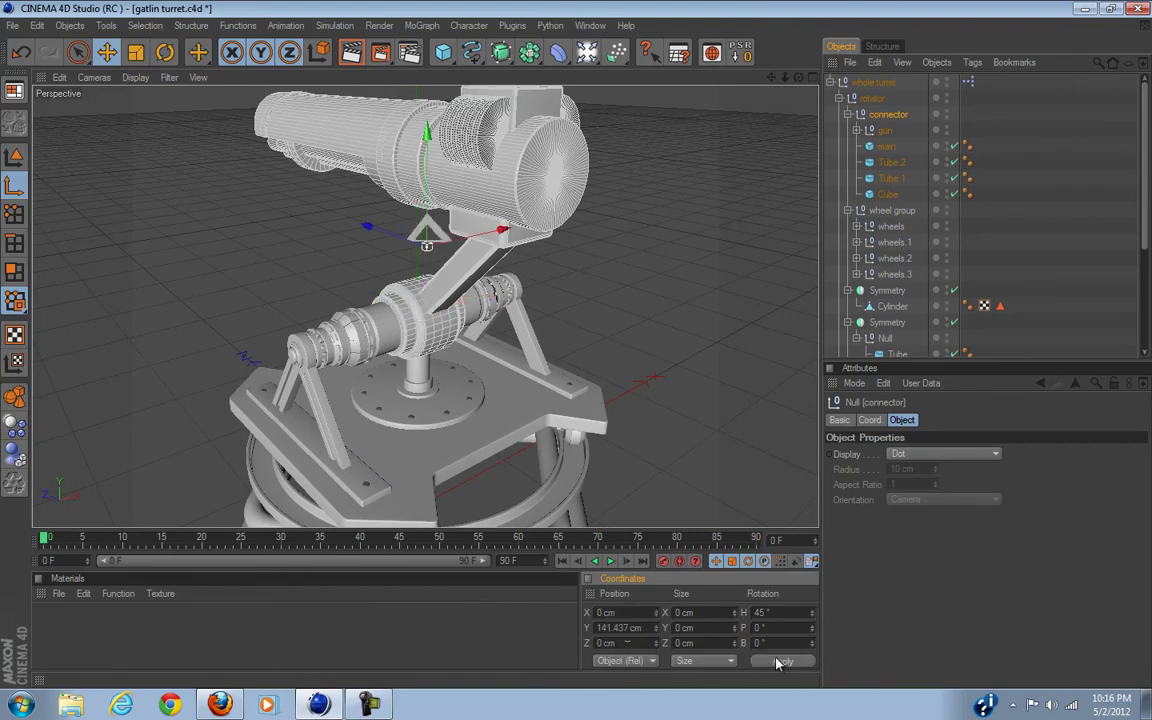
- Undo the accidental drop of wheels into wheels 2 and reselect the connector
alt+drag(590, 455, 577, 350)
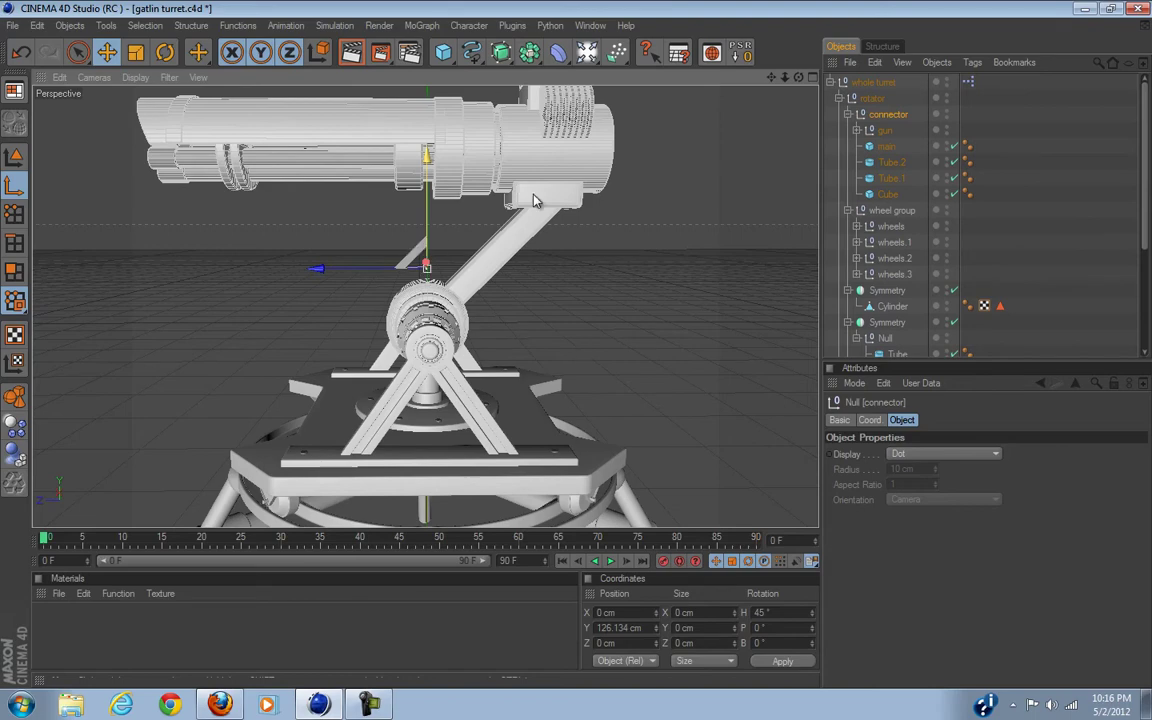
click(893, 210)
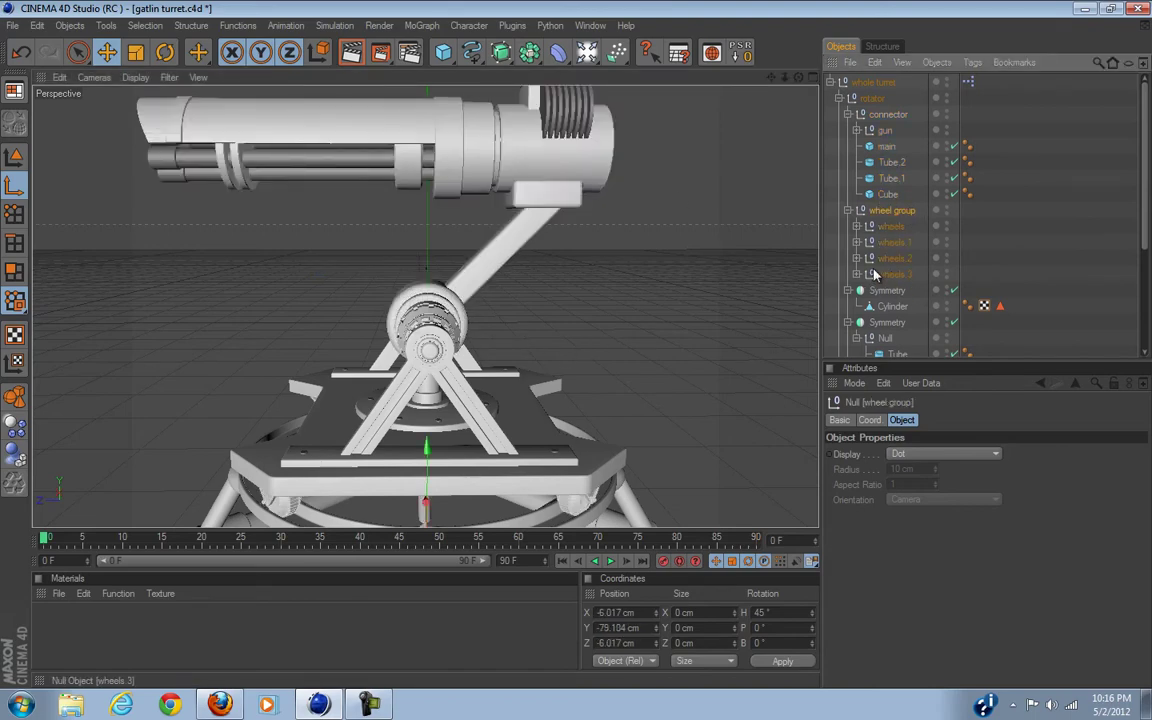
drag(900, 226, 915, 259)
key(ctrl+z)
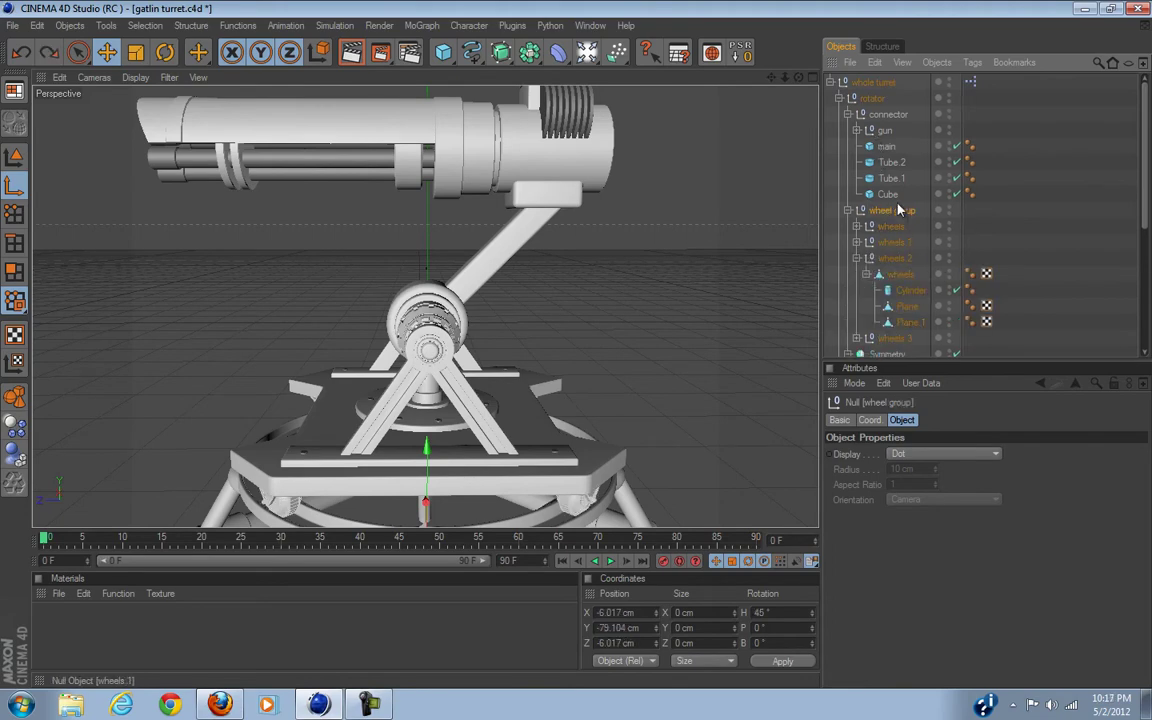
click(868, 100)
click(886, 114)
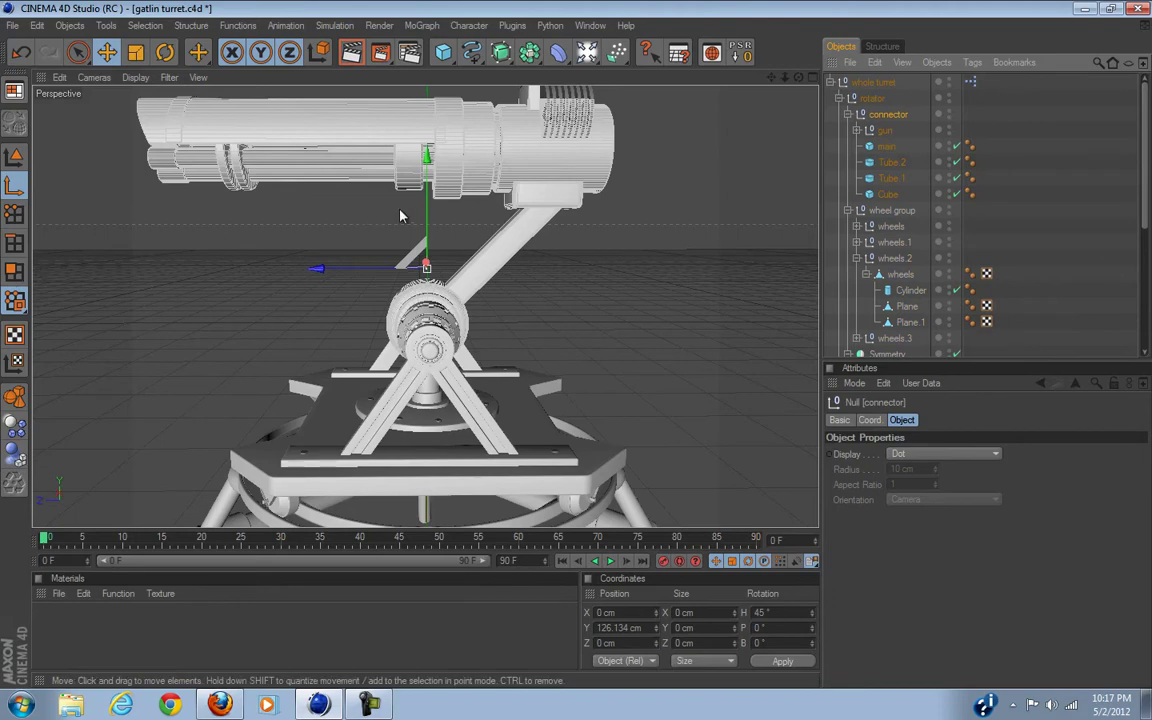
- In the maximized Right view, lower the connector null onto the wheel centre at Y 91.046 cm
click(811, 77)
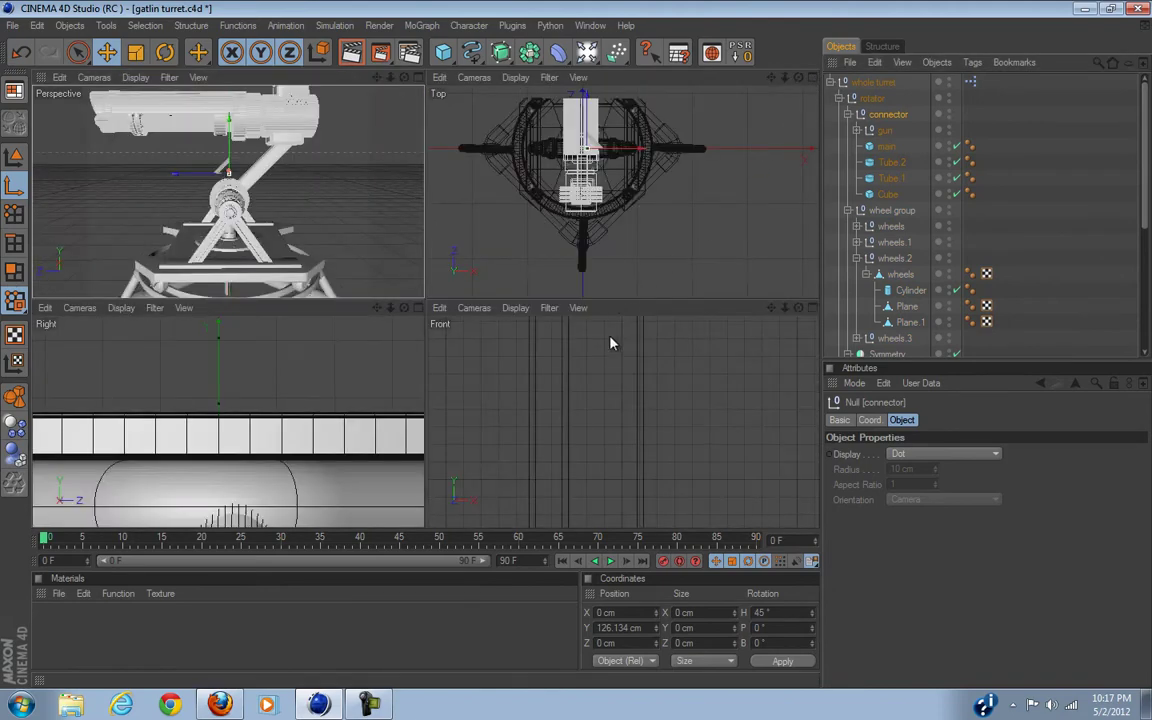
scroll(373, 463, down, 10)
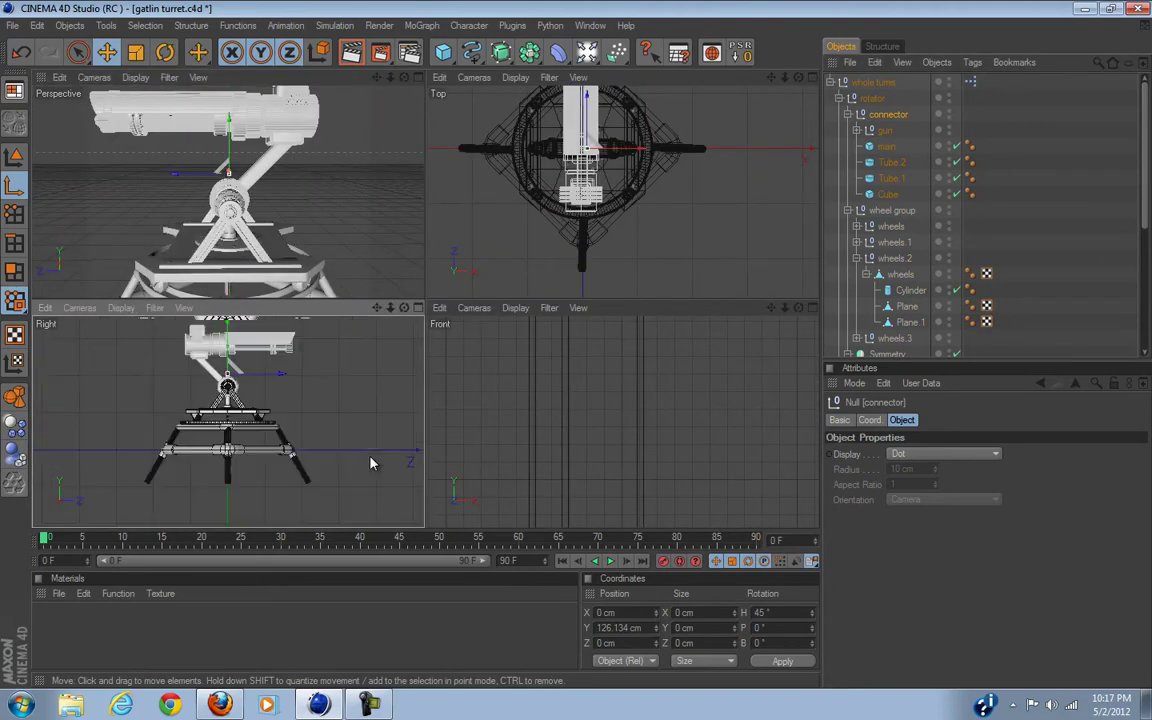
click(418, 310)
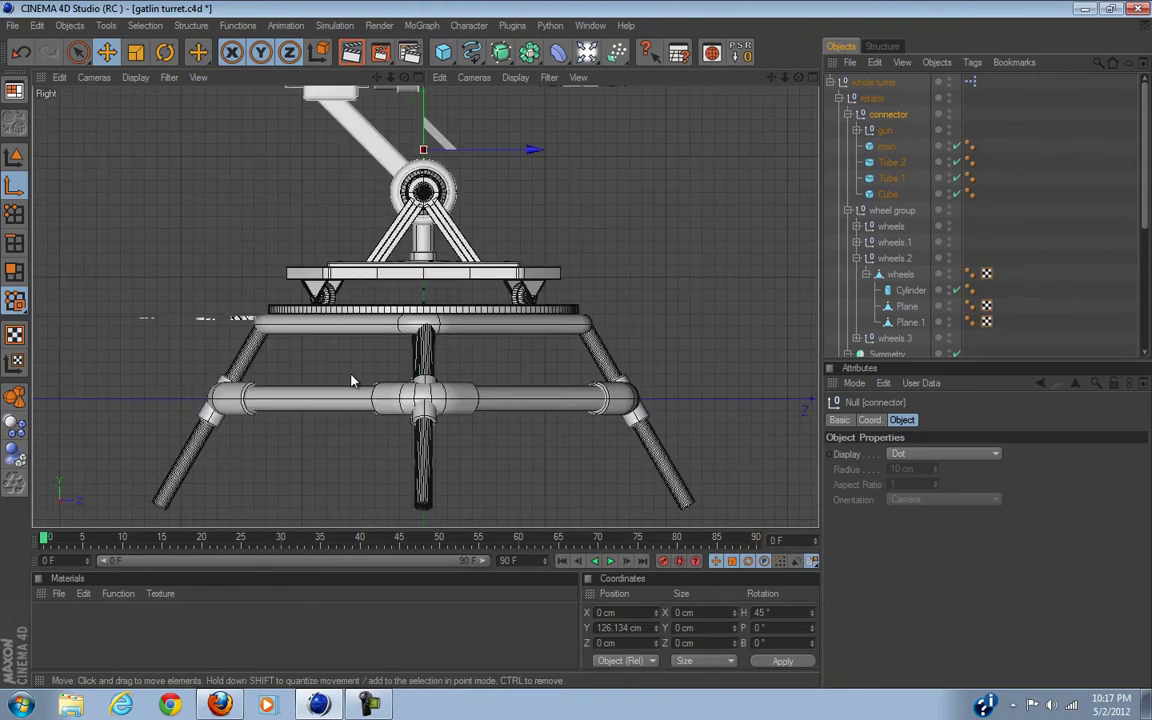
scroll(315, 335, up, 10)
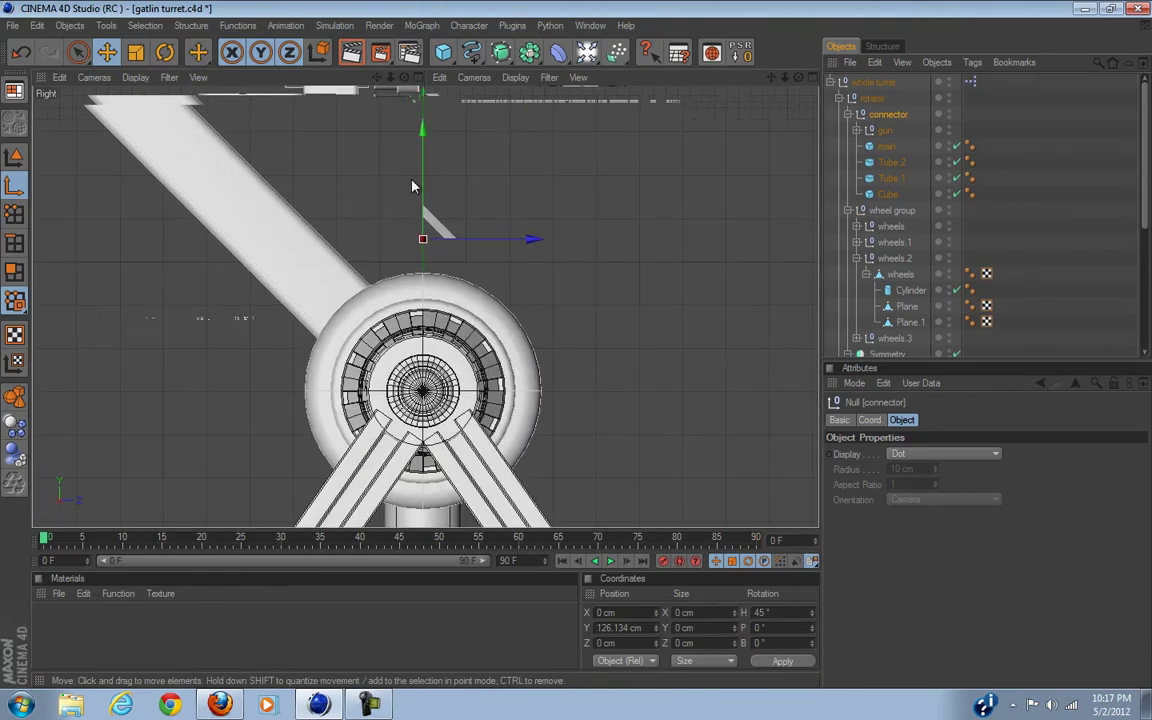
drag(418, 185, 565, 337)
scroll(565, 337, up, 5)
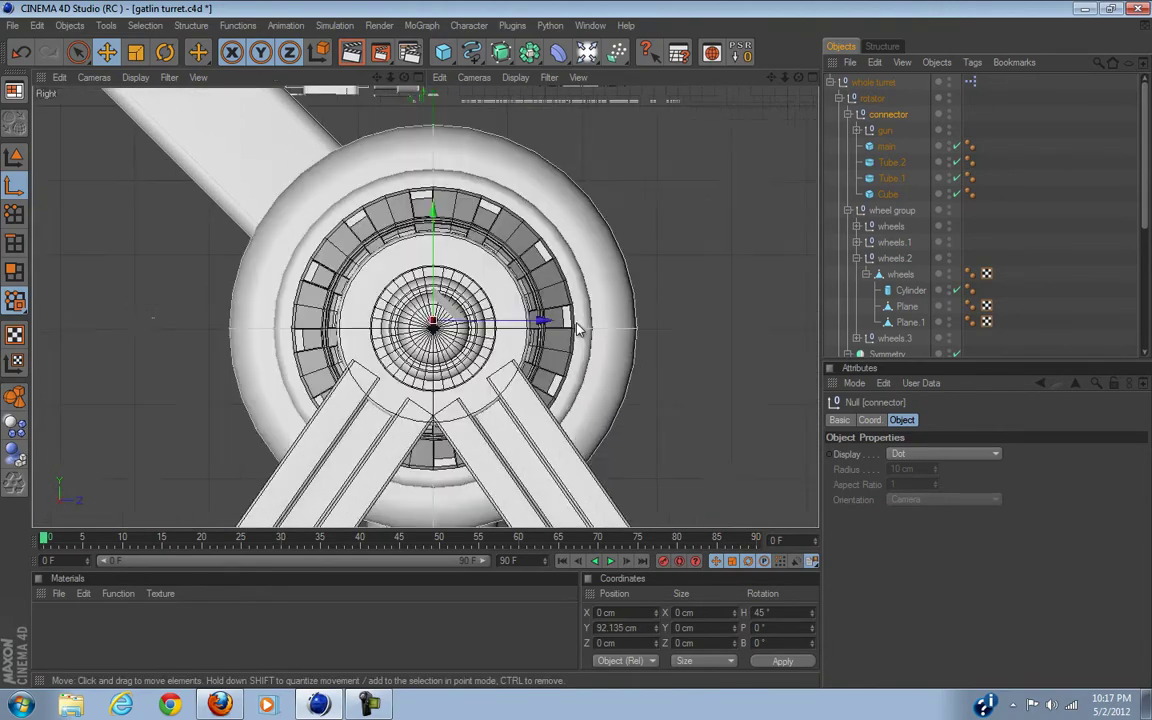
scroll(432, 373, up, 4)
scroll(435, 303, up, 8)
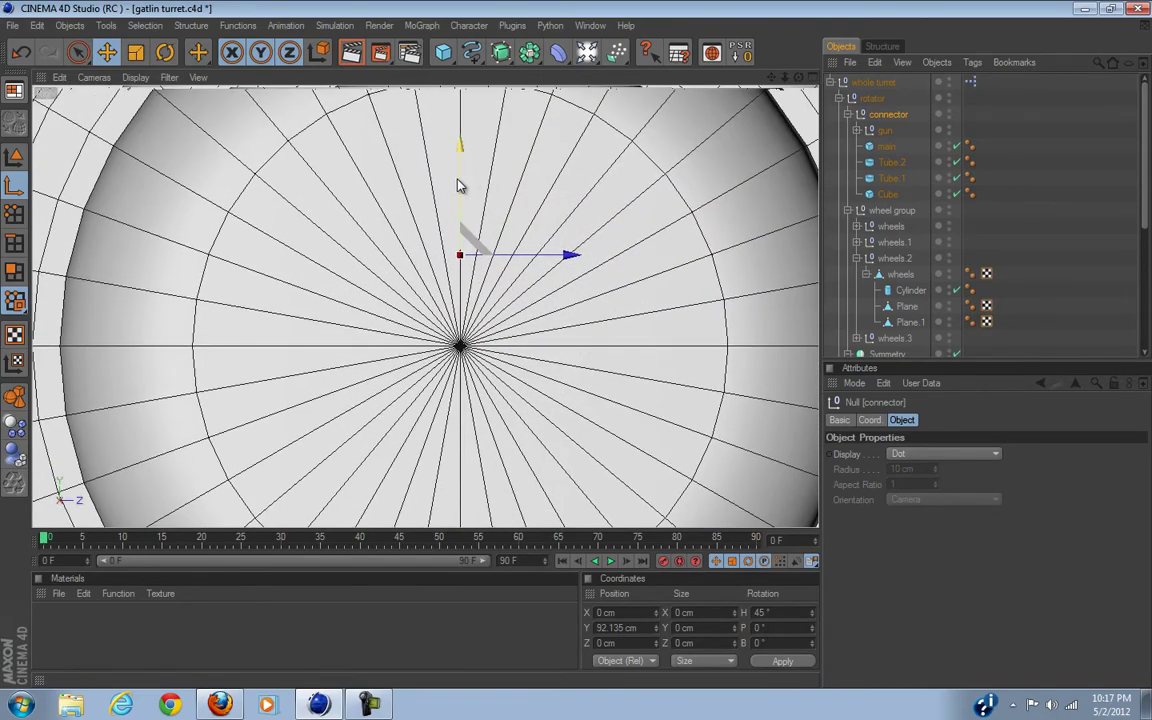
drag(458, 185, 576, 350)
scroll(419, 368, up, 6)
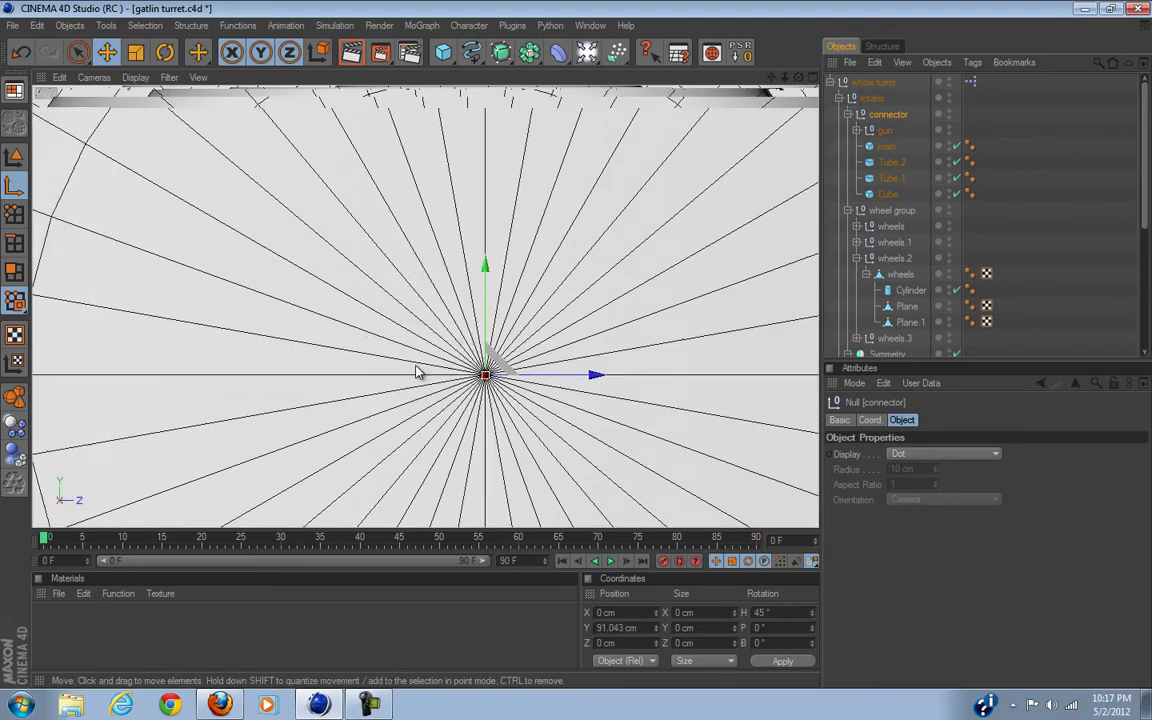
scroll(480, 375, up, 6)
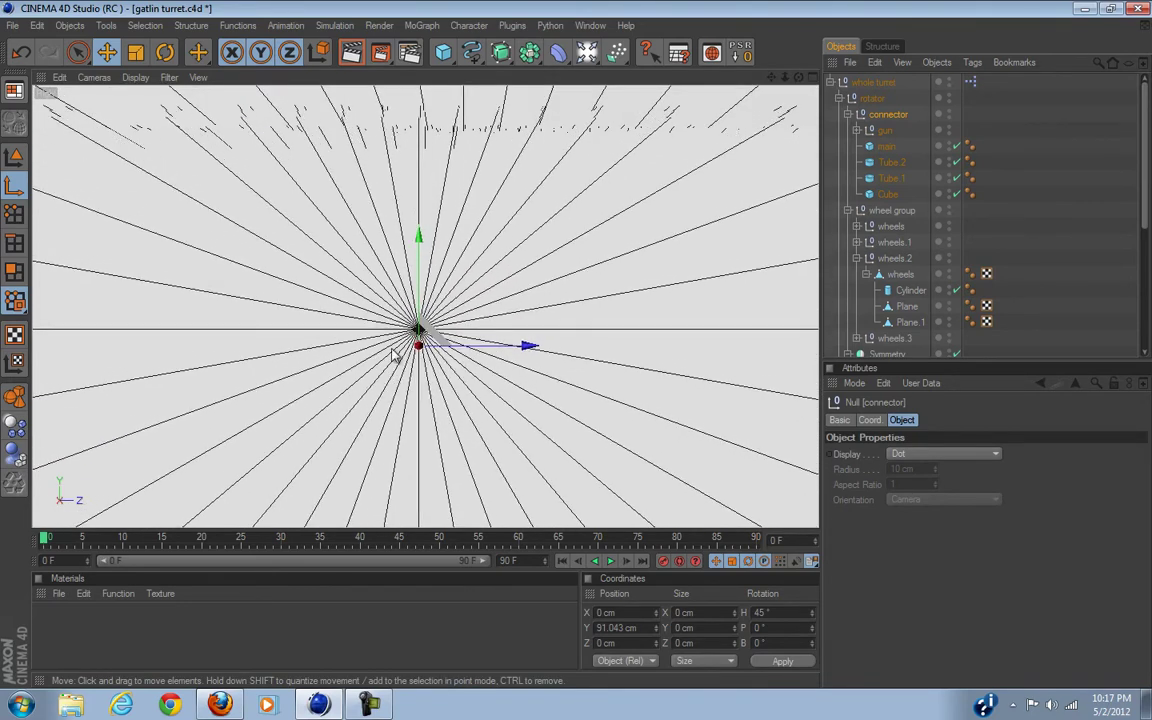
drag(419, 308, 424, 291)
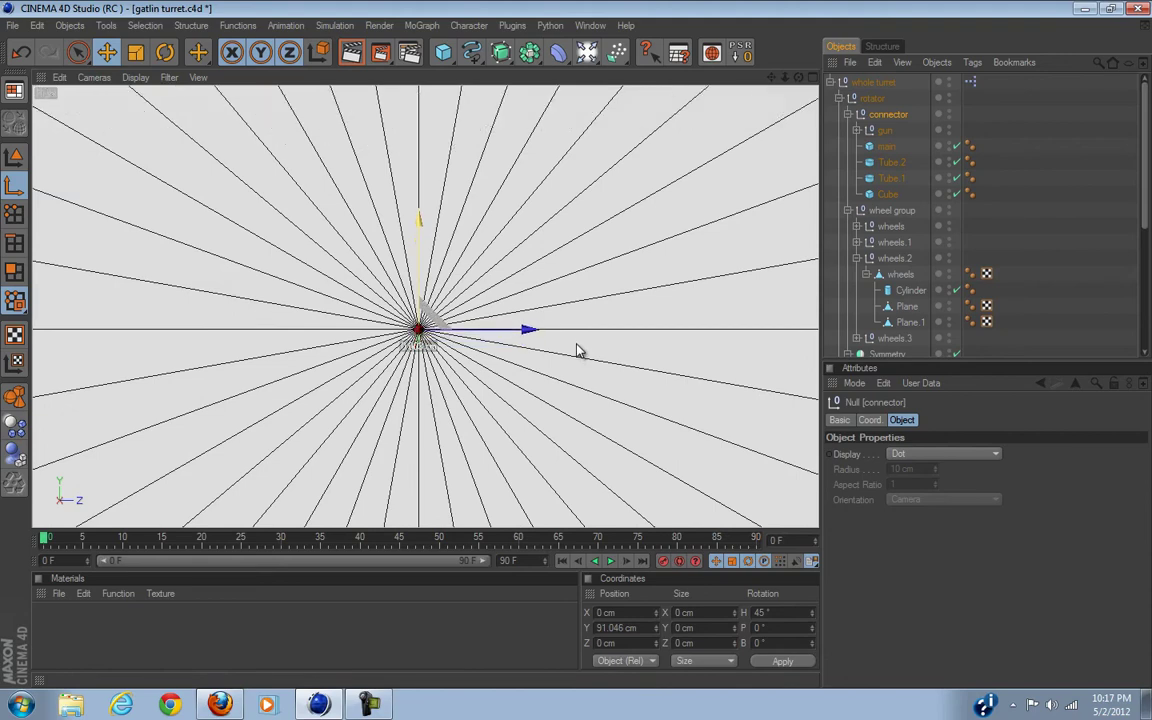
scroll(465, 364, down, 2)
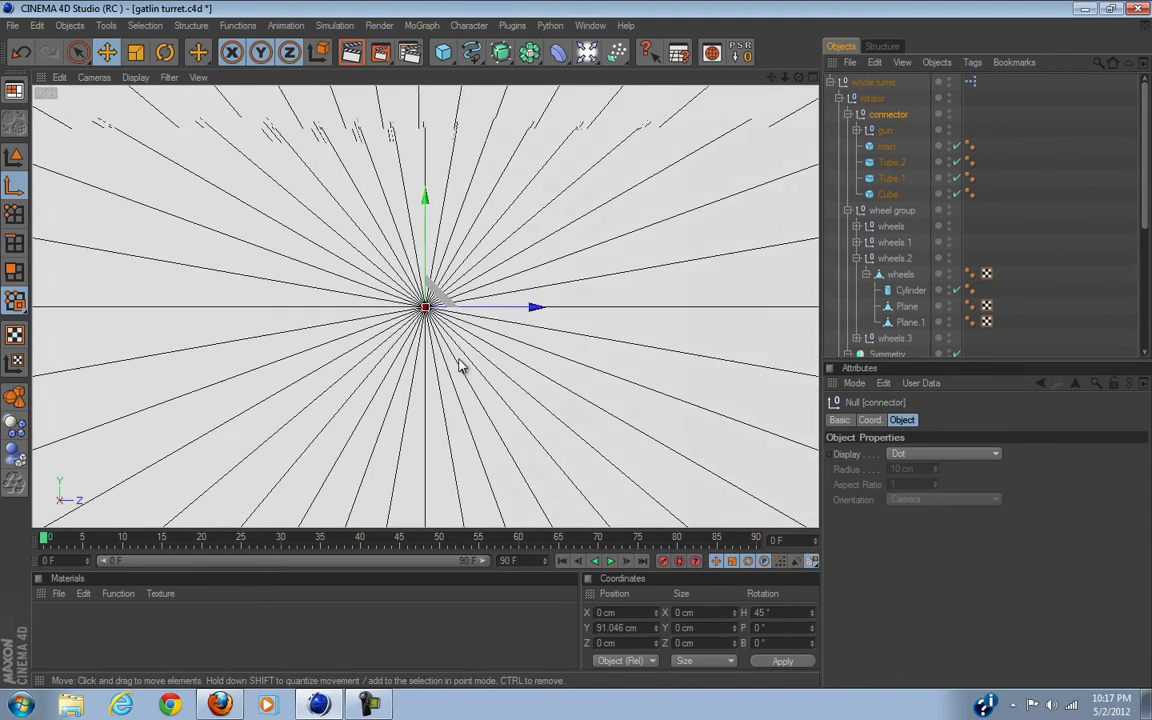
scroll(462, 366, up, 5)
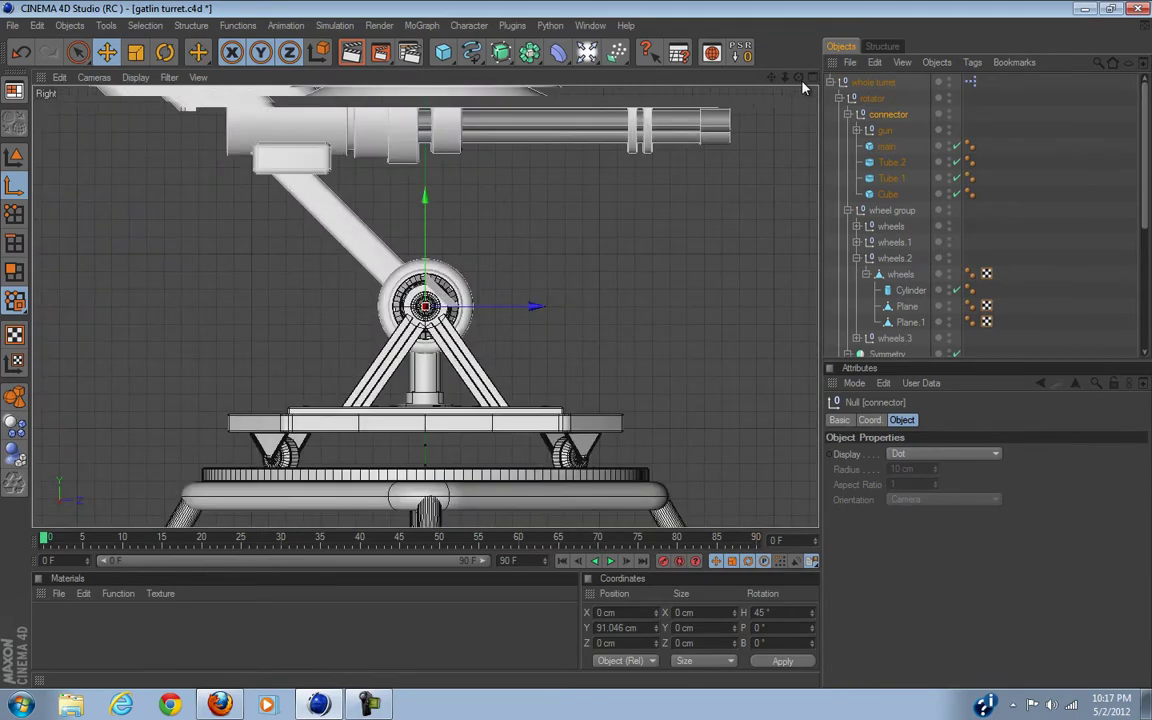
scroll(581, 321, up, 6)
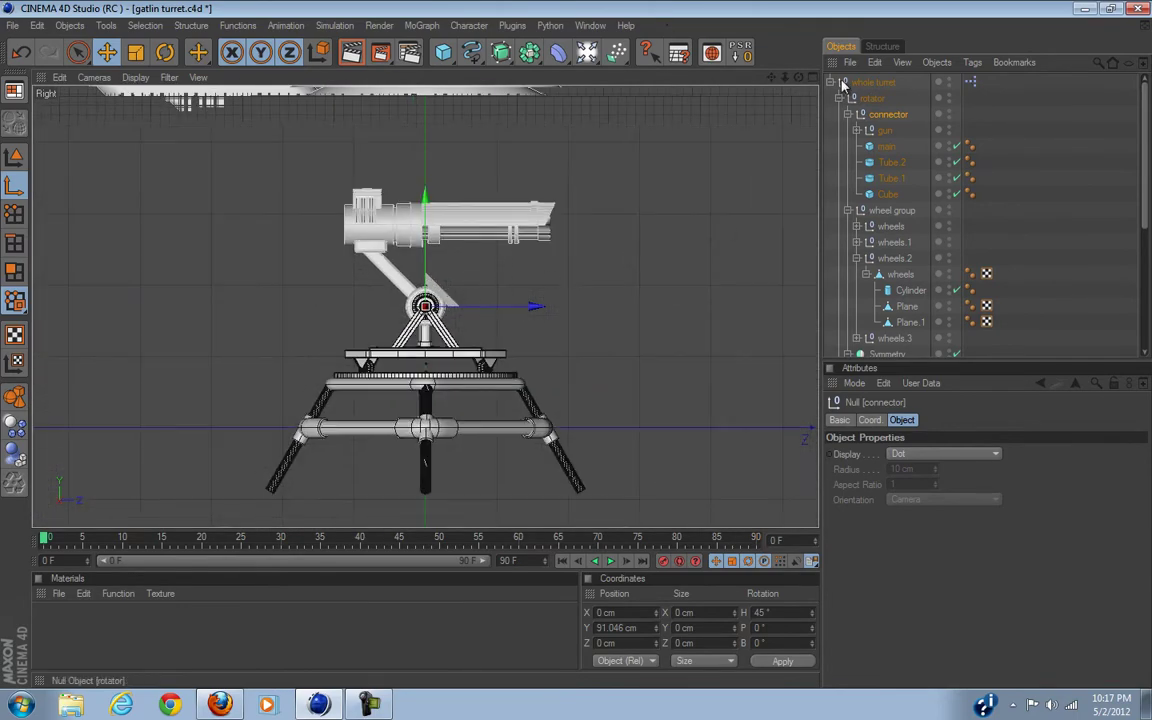
- Return to the Perspective view, deselect the connector and orbit to see the whole turret
click(812, 77)
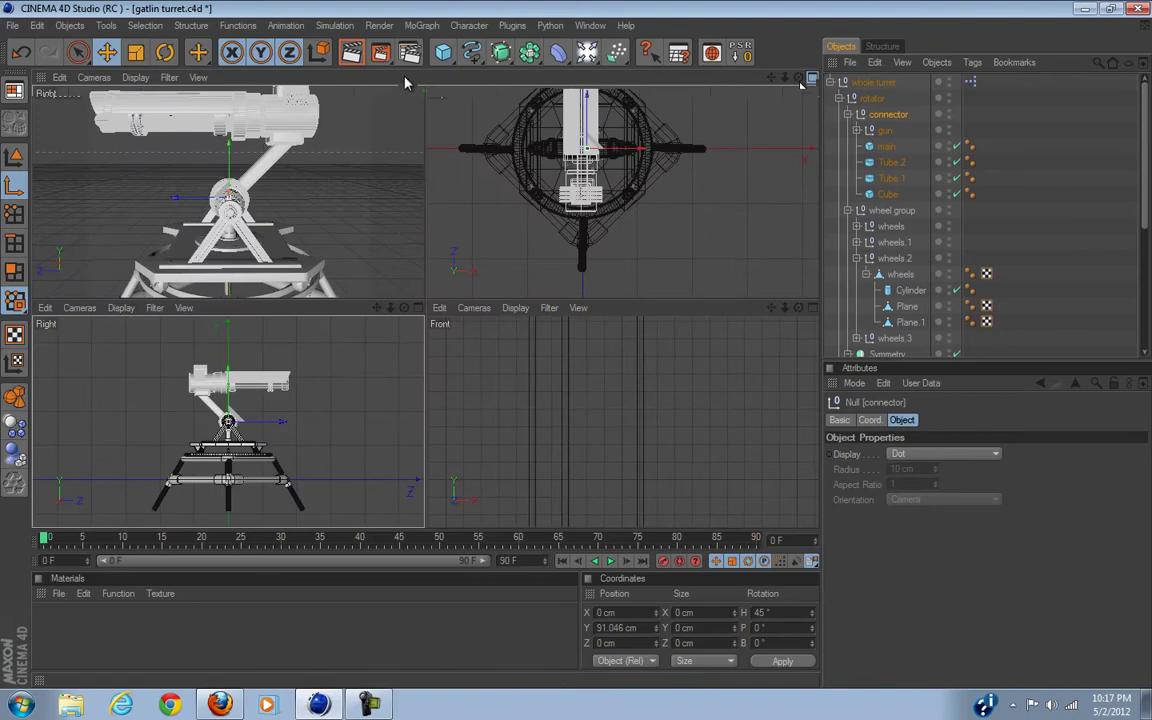
click(418, 77)
scroll(532, 260, down, 5)
alt+drag(599, 278, 602, 347)
click(1070, 229)
alt+drag(614, 278, 570, 345)
click(840, 98)
click(873, 82)
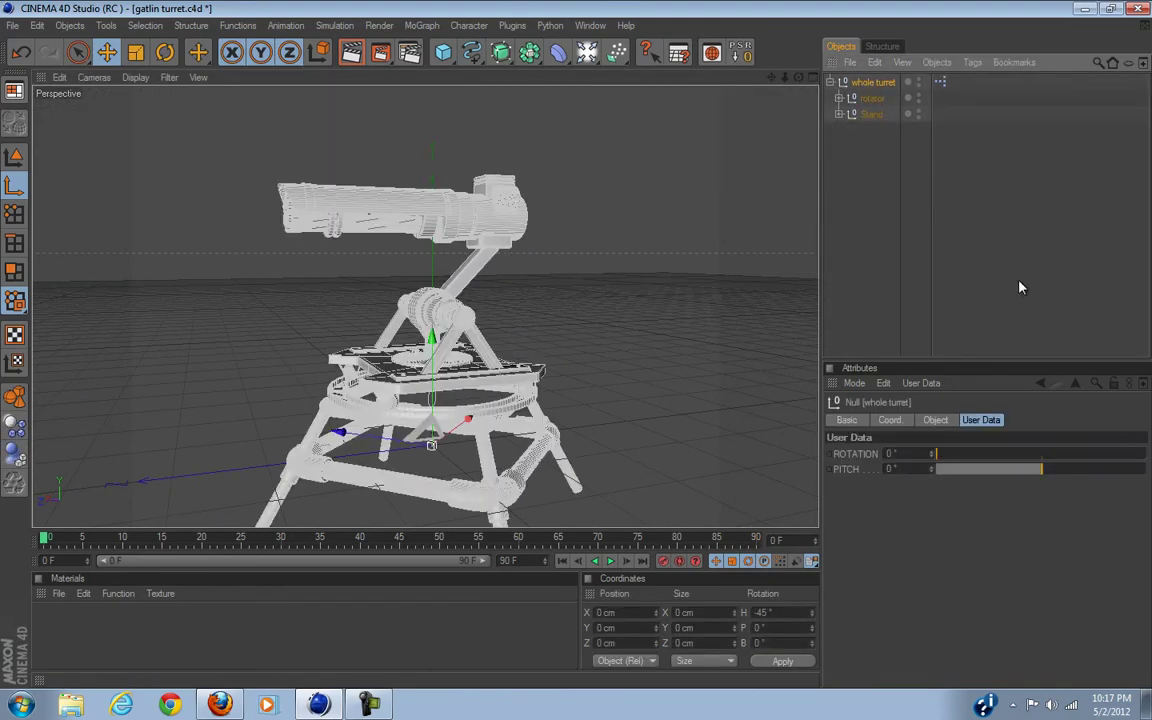
drag(981, 455, 931, 452)
drag(1047, 476, 893, 491)
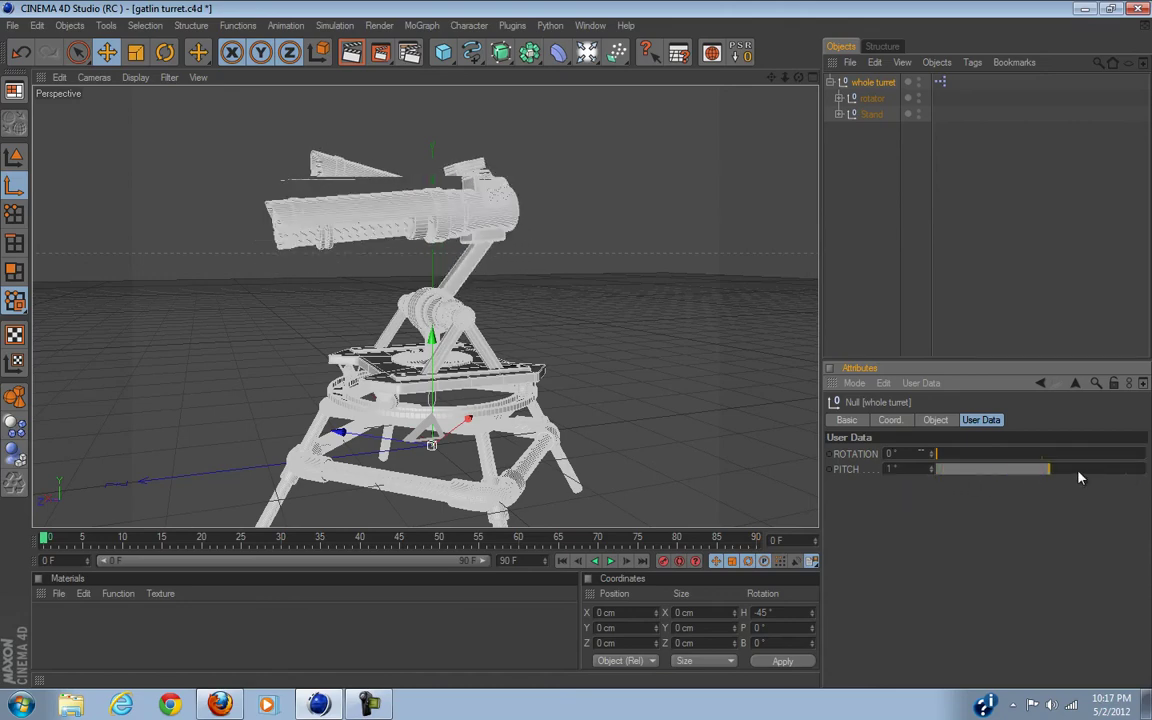
drag(1099, 478, 994, 478)
drag(818, 497, 1042, 519)
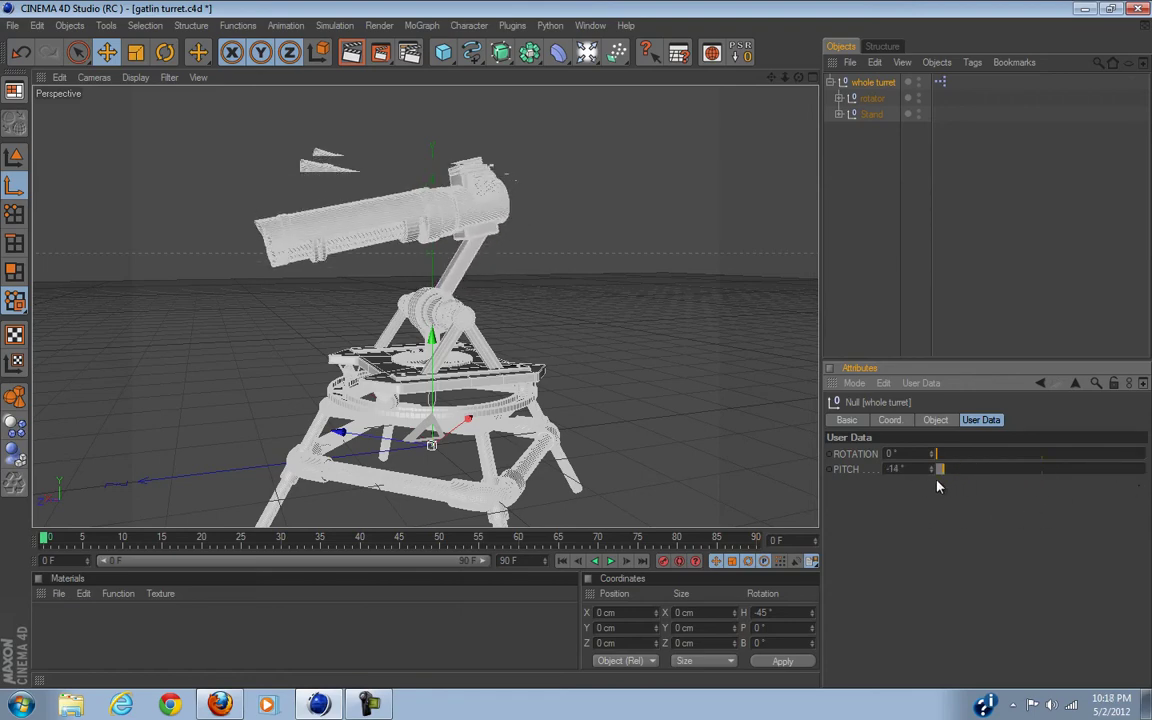
drag(925, 488, 1025, 563)
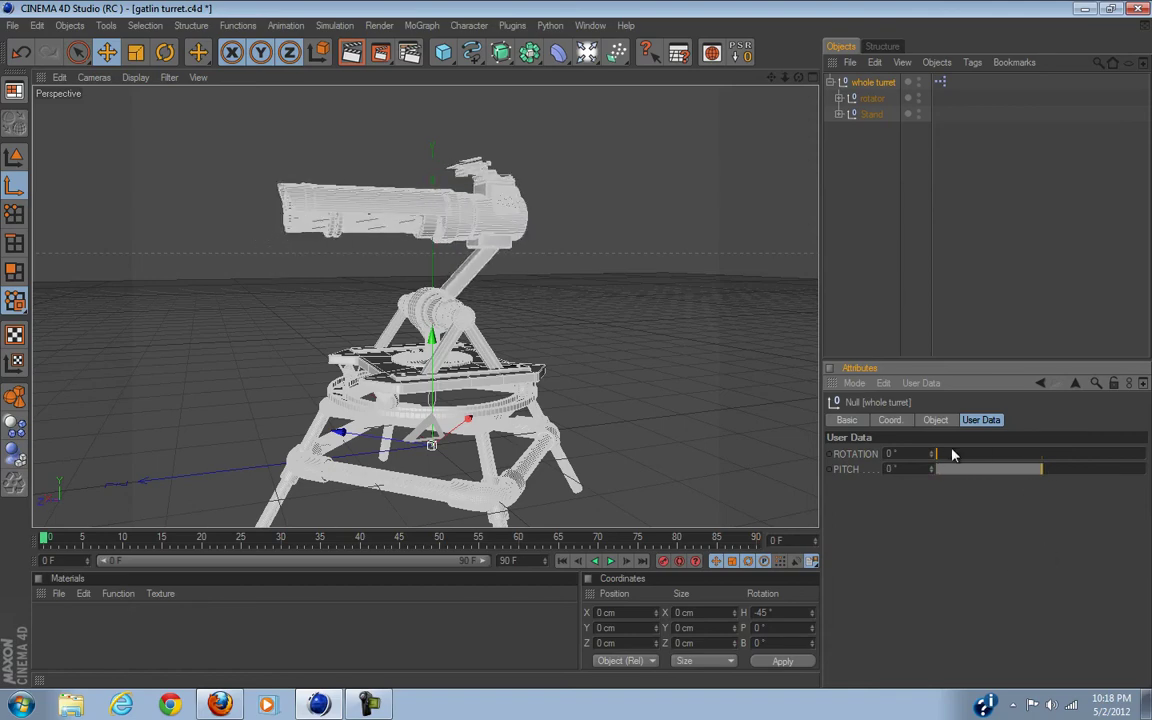
drag(945, 457, 812, 418)
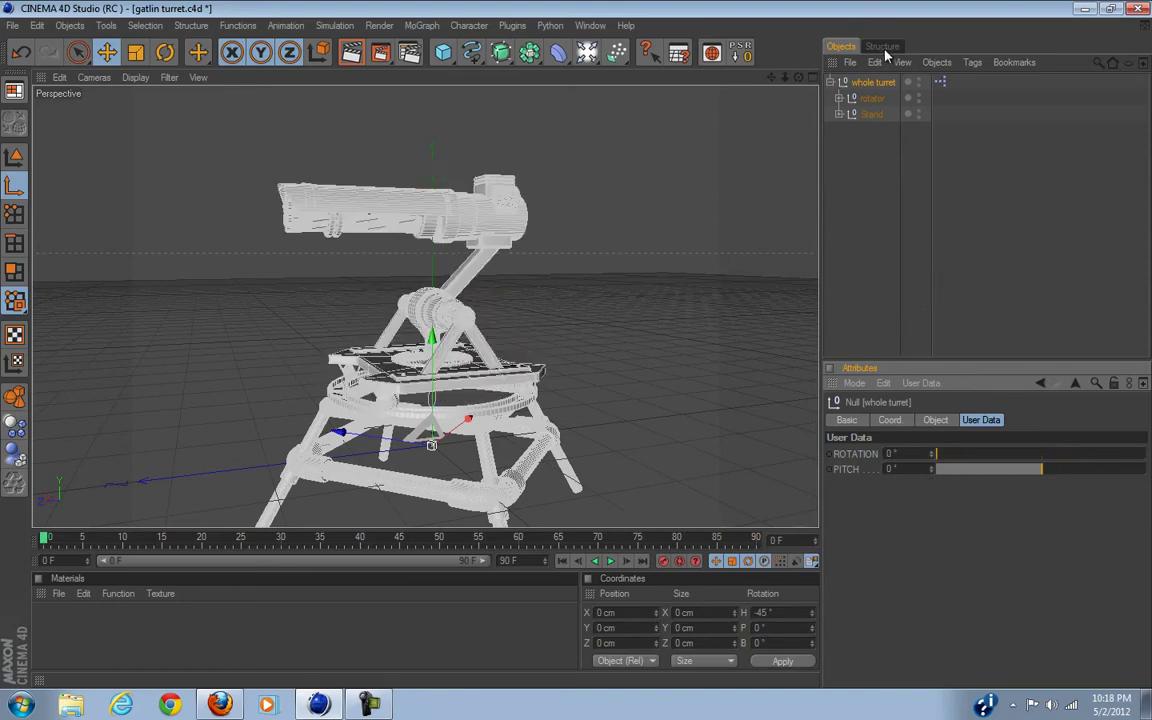
click(1047, 197)
mouse_move(750, 245)
alt+mouse_down()
mouse_move(545, 348)
mouse_move(575, 347)
alt+mouse_up()
click(870, 82)
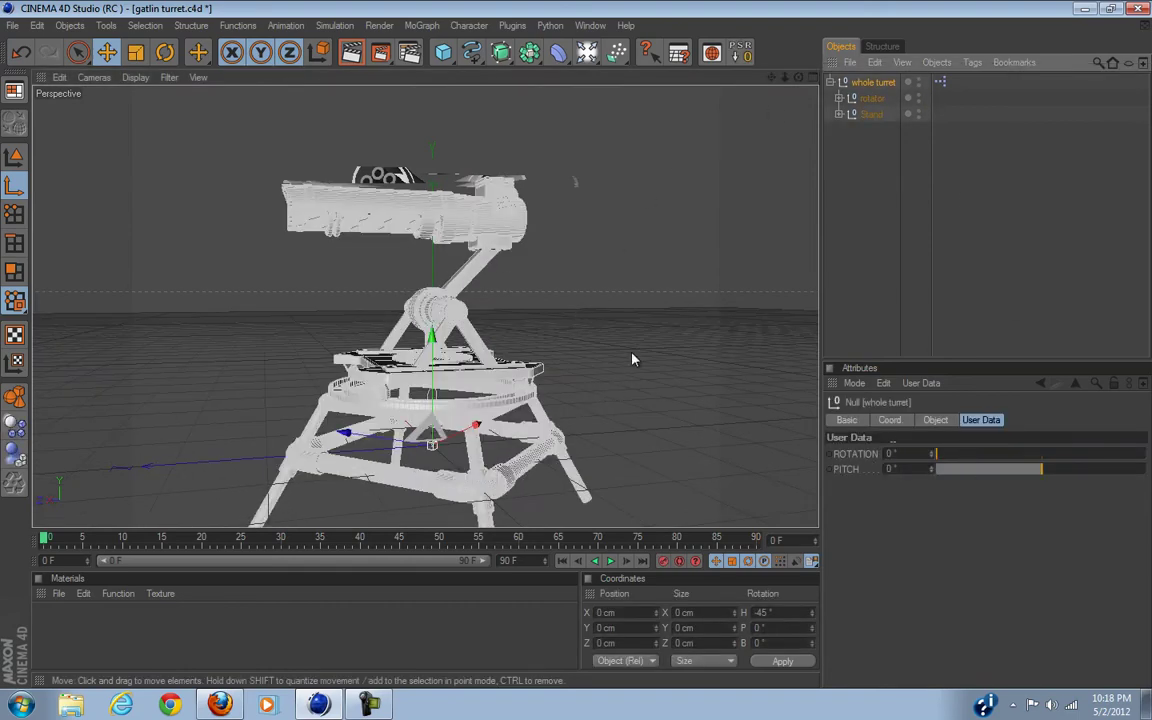
alt+drag(635, 334, 545, 362)
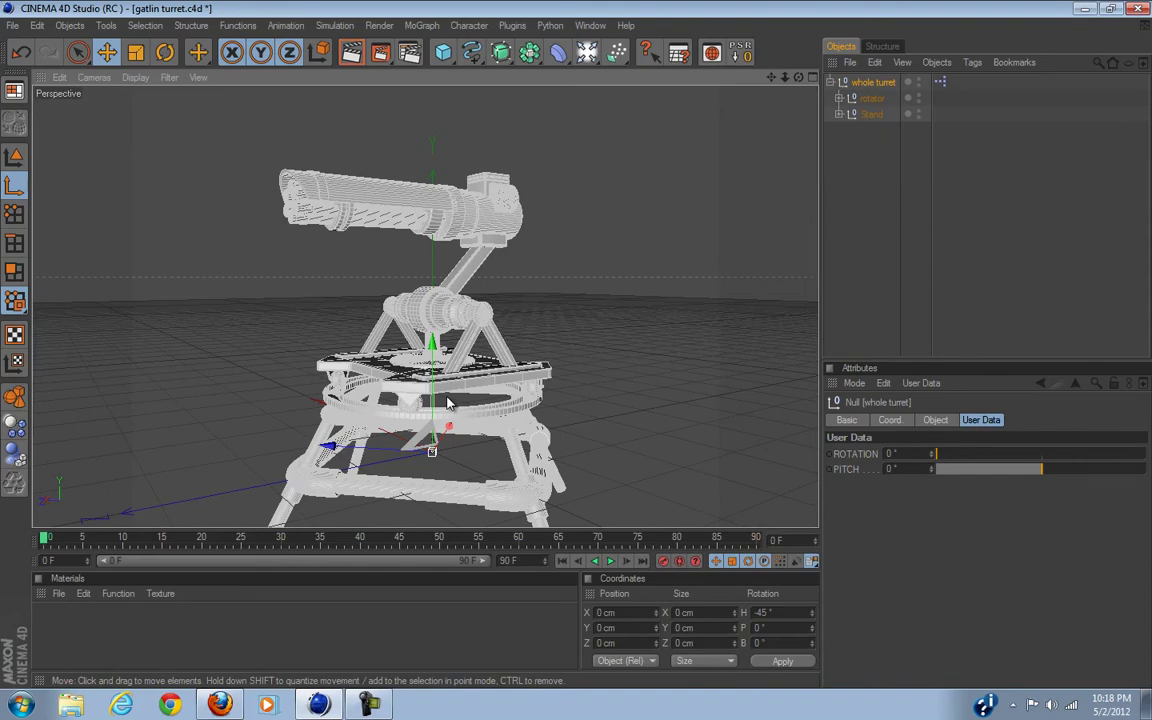
- Turn on automatic keyframing and set the scene and visible timeline to 200 frames
click(680, 561)
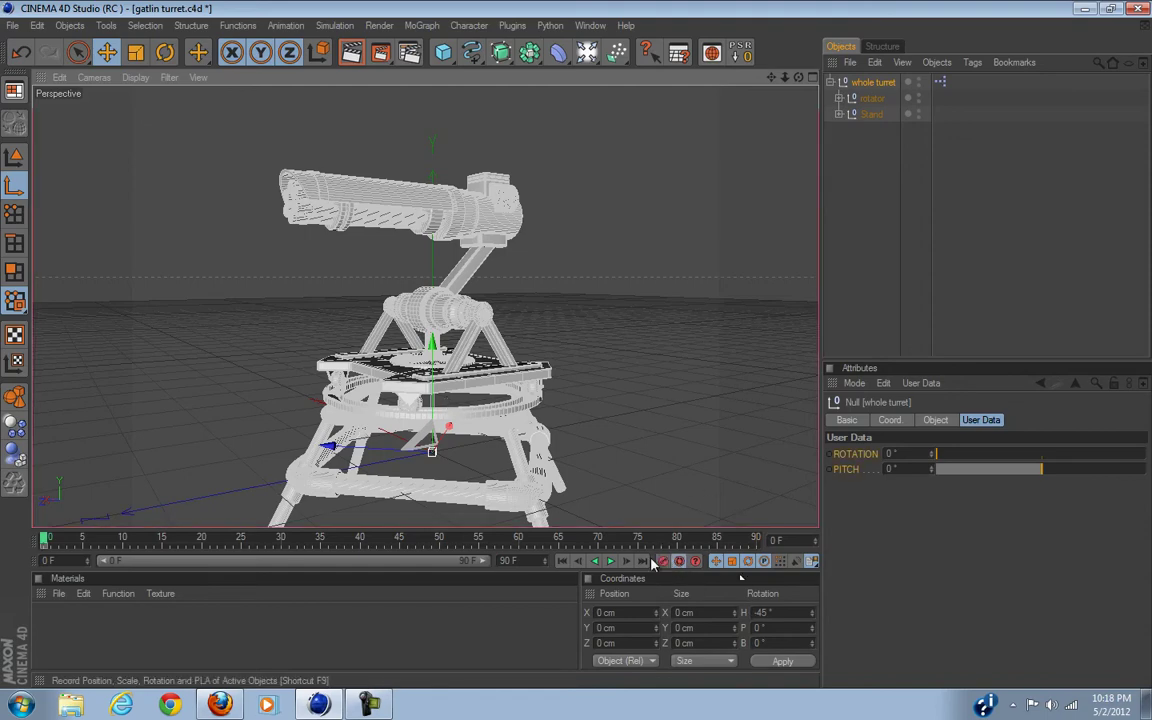
drag(45, 540, 372, 565)
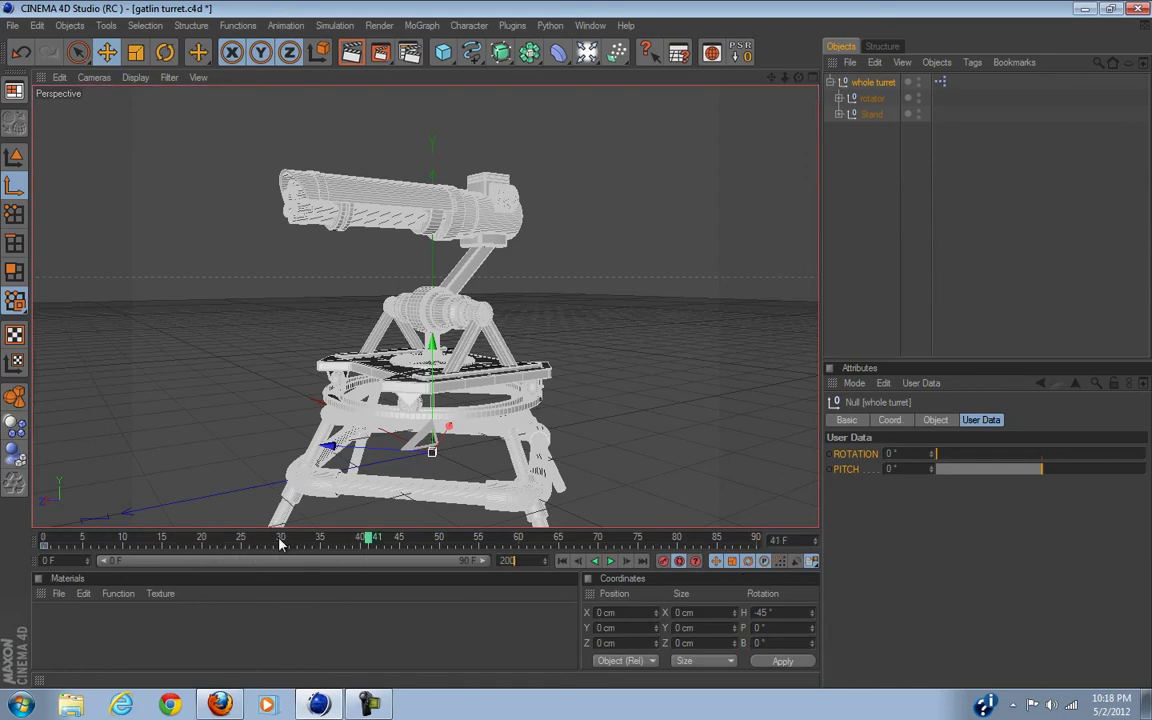
key(Return)
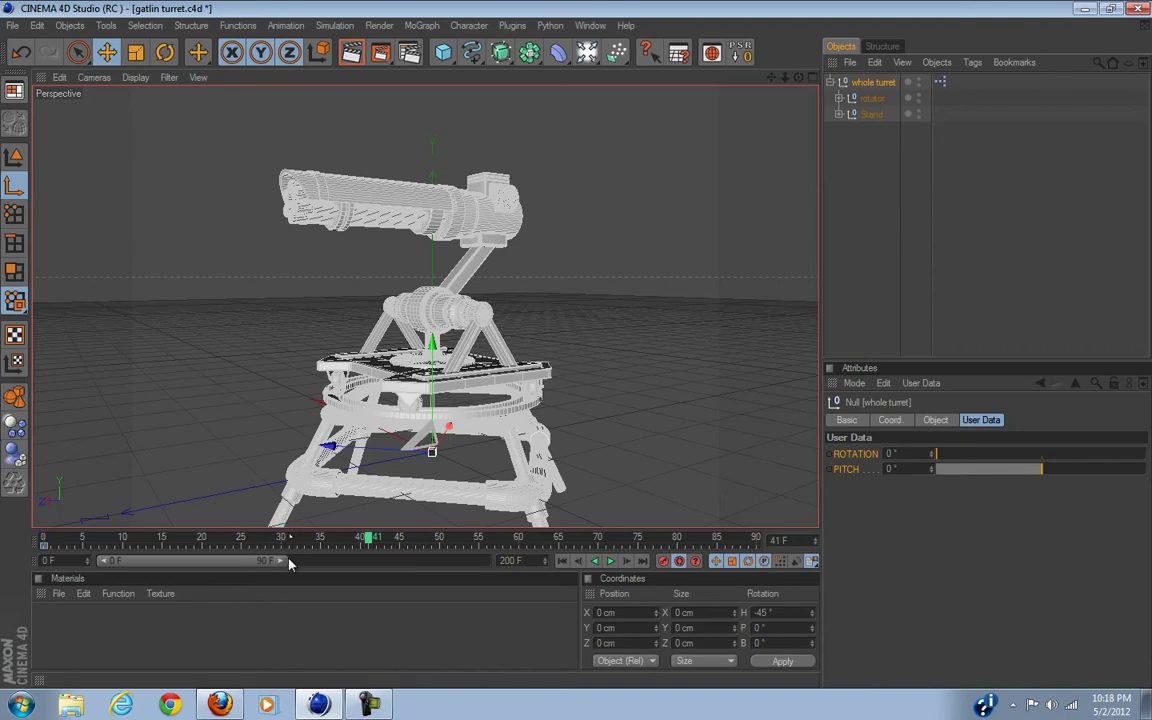
drag(284, 560, 485, 560)
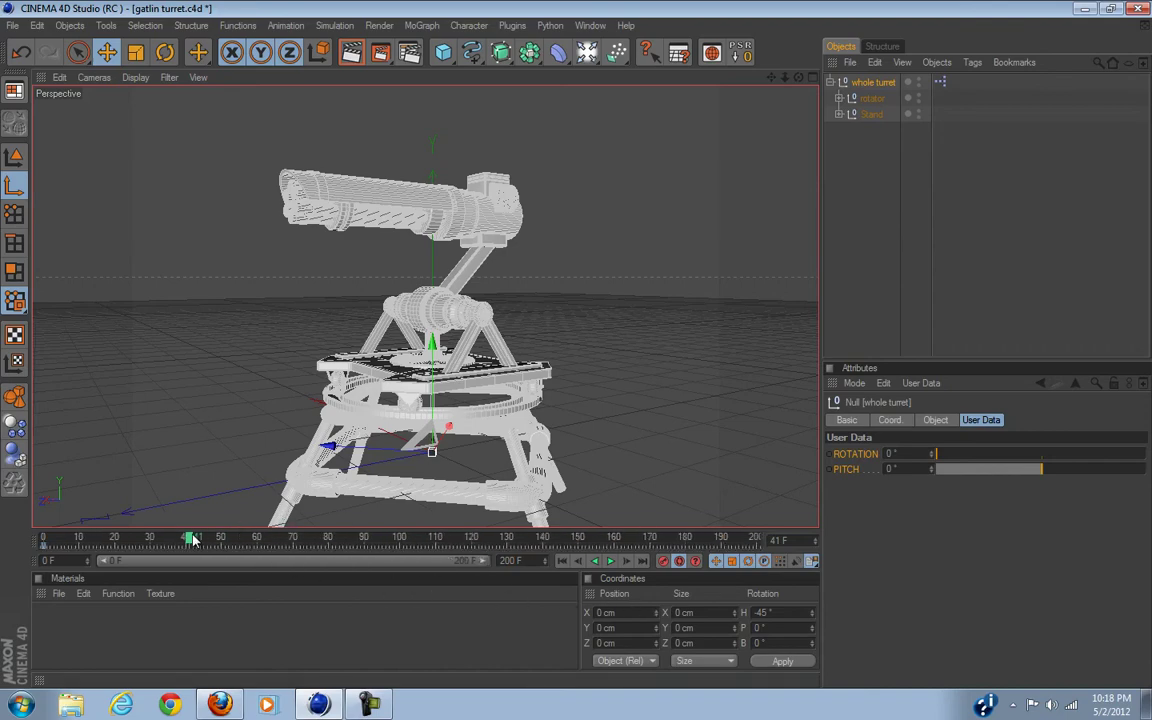
- Key ROTATION at 37°, 63°, 84° and 20° across successive frames up to 146
drag(168, 545, 212, 545)
drag(951, 458, 1030, 464)
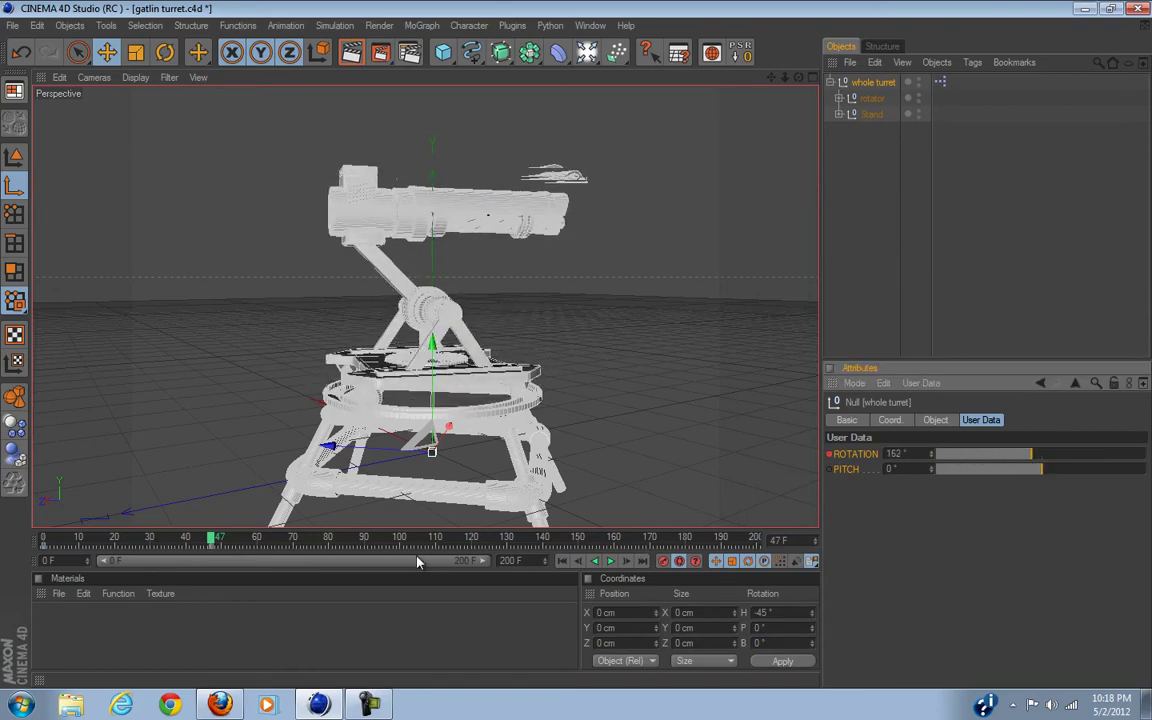
drag(212, 543, 390, 548)
drag(1035, 463, 958, 459)
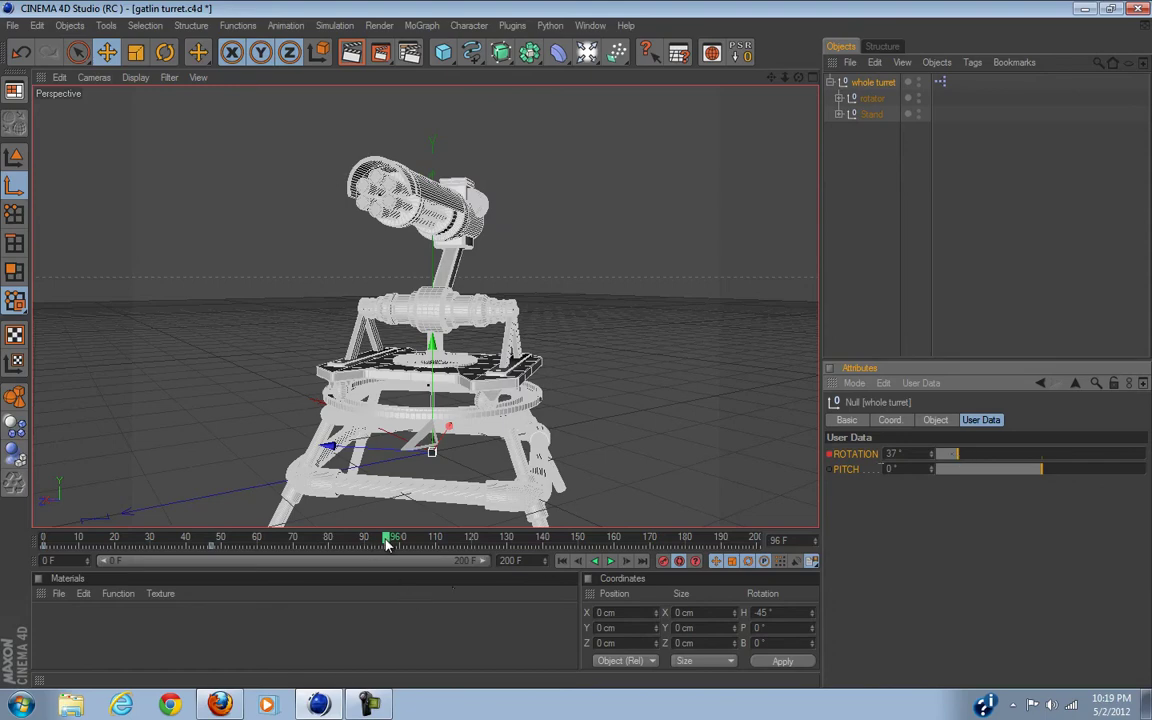
drag(388, 543, 444, 543)
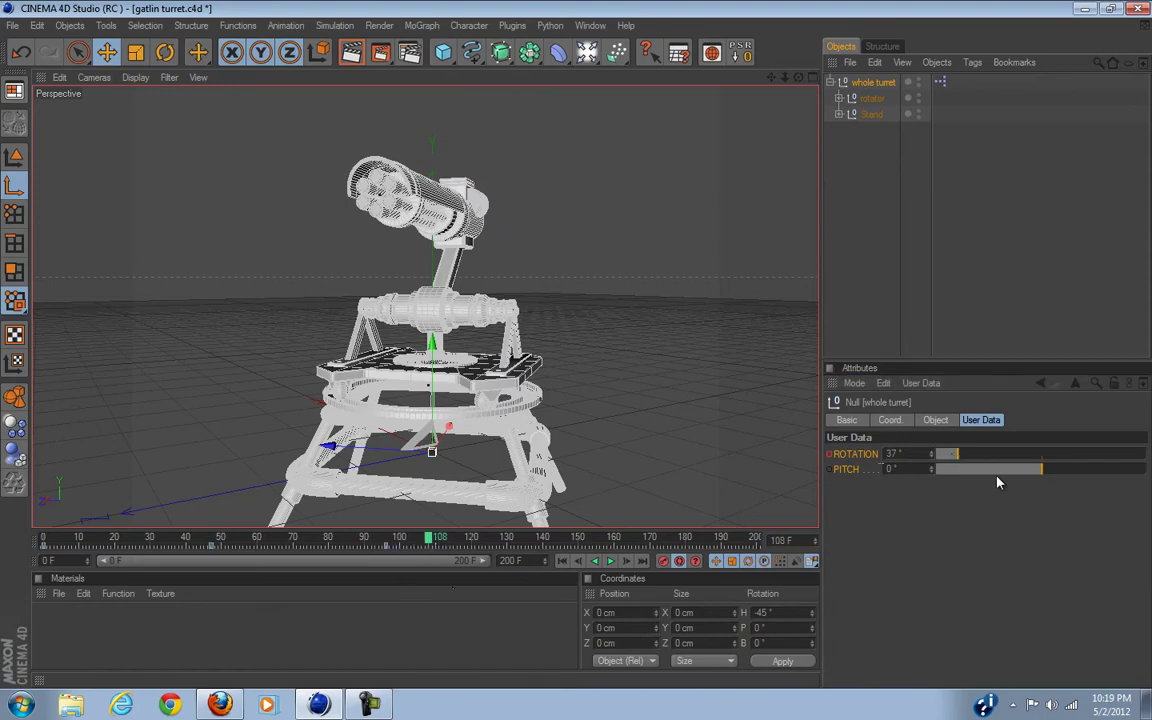
drag(963, 456, 976, 457)
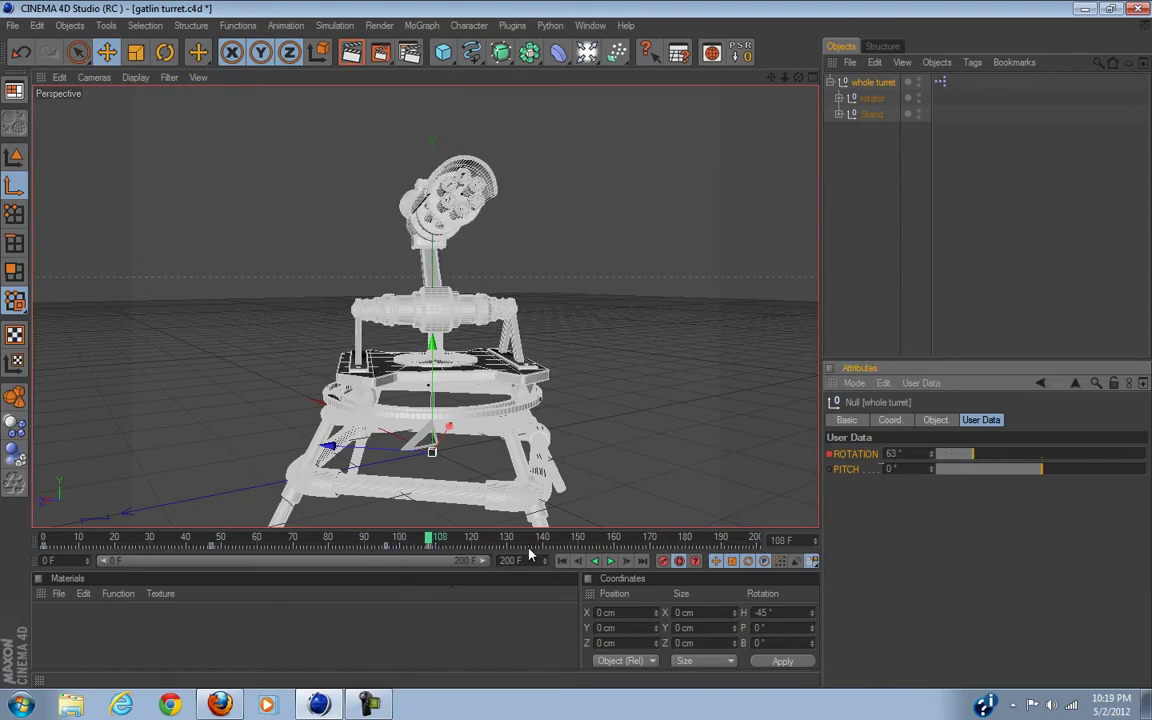
drag(428, 541, 458, 540)
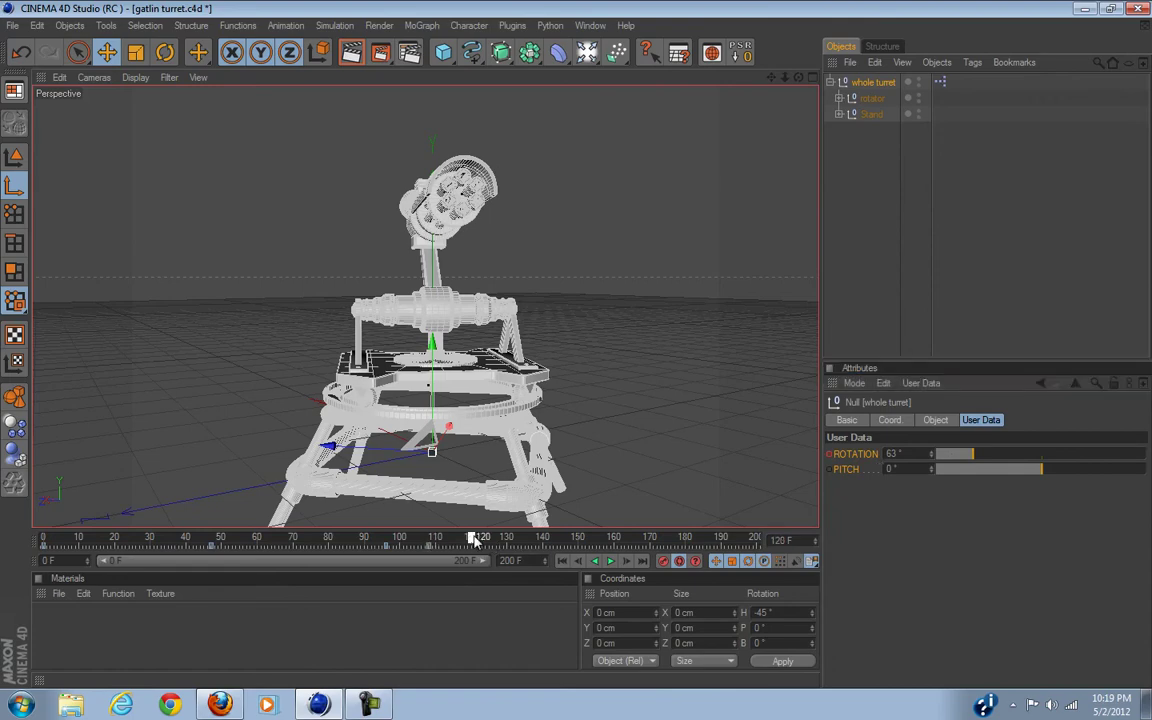
drag(979, 457, 993, 457)
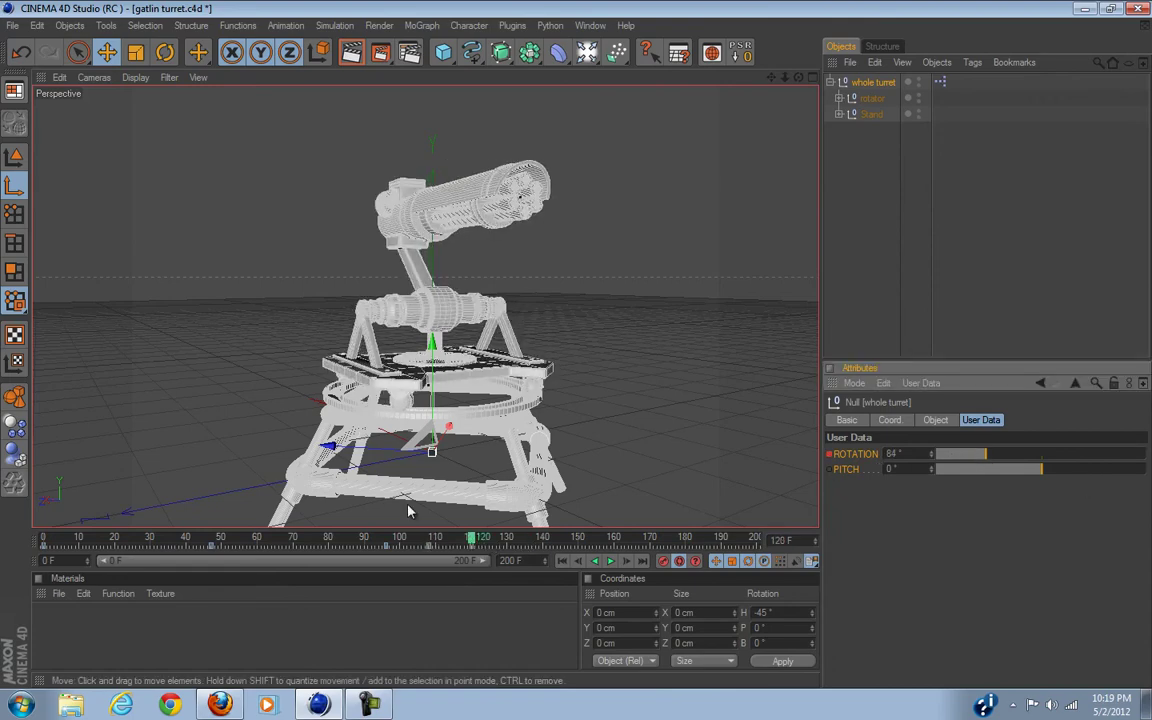
drag(481, 541, 568, 541)
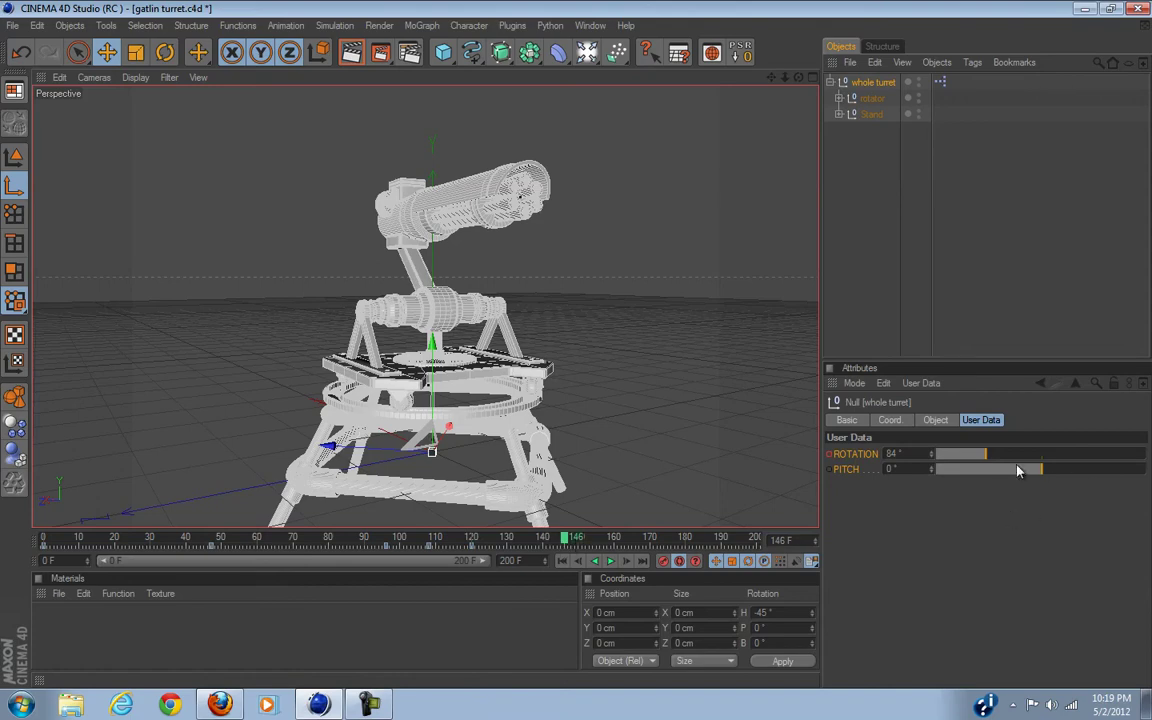
drag(995, 459, 942, 457)
- Key ROTATION at 0° on frame 166, then review the motion and rewind to frame 0
mouse_move(582, 538)
mouse_down()
mouse_move(757, 560)
mouse_move(645, 548)
mouse_up()
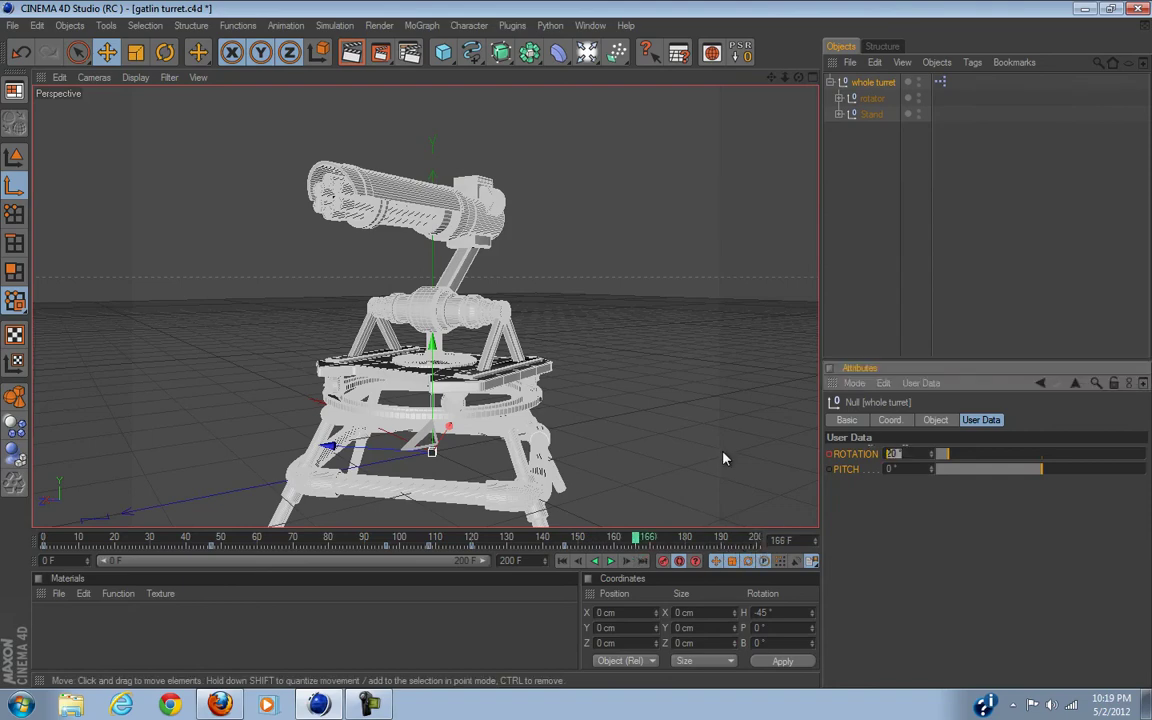
text(0)
key(Return)
key(F8)
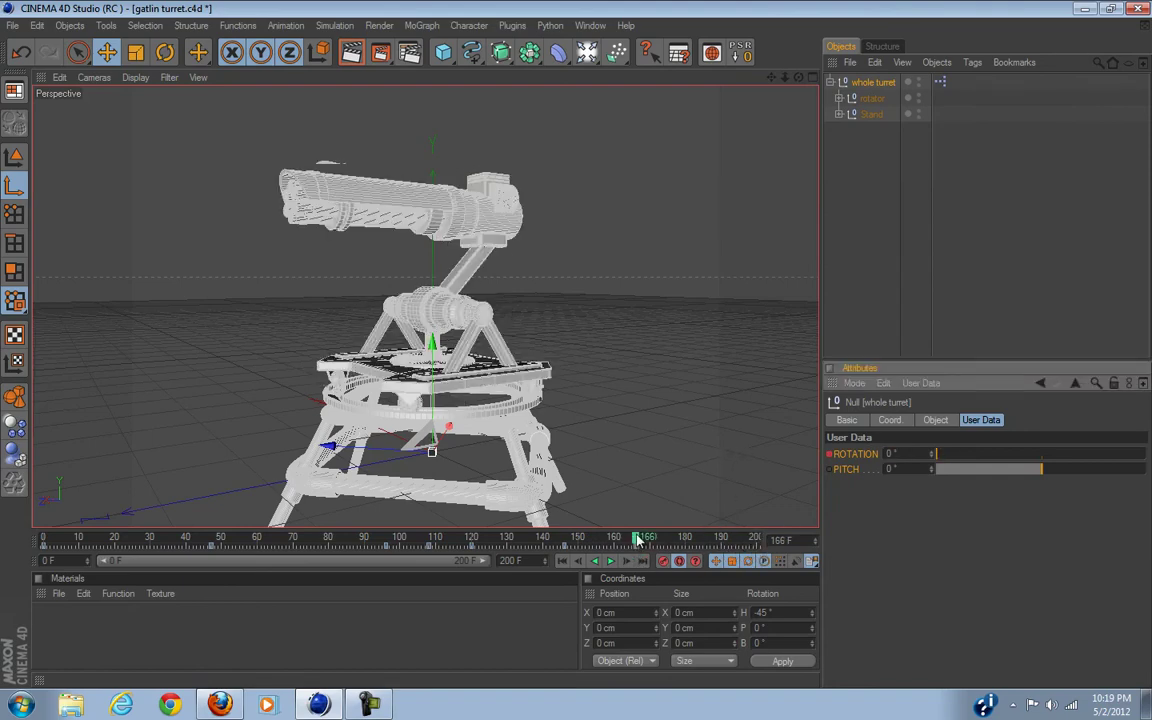
double_click(891, 455)
click(642, 539)
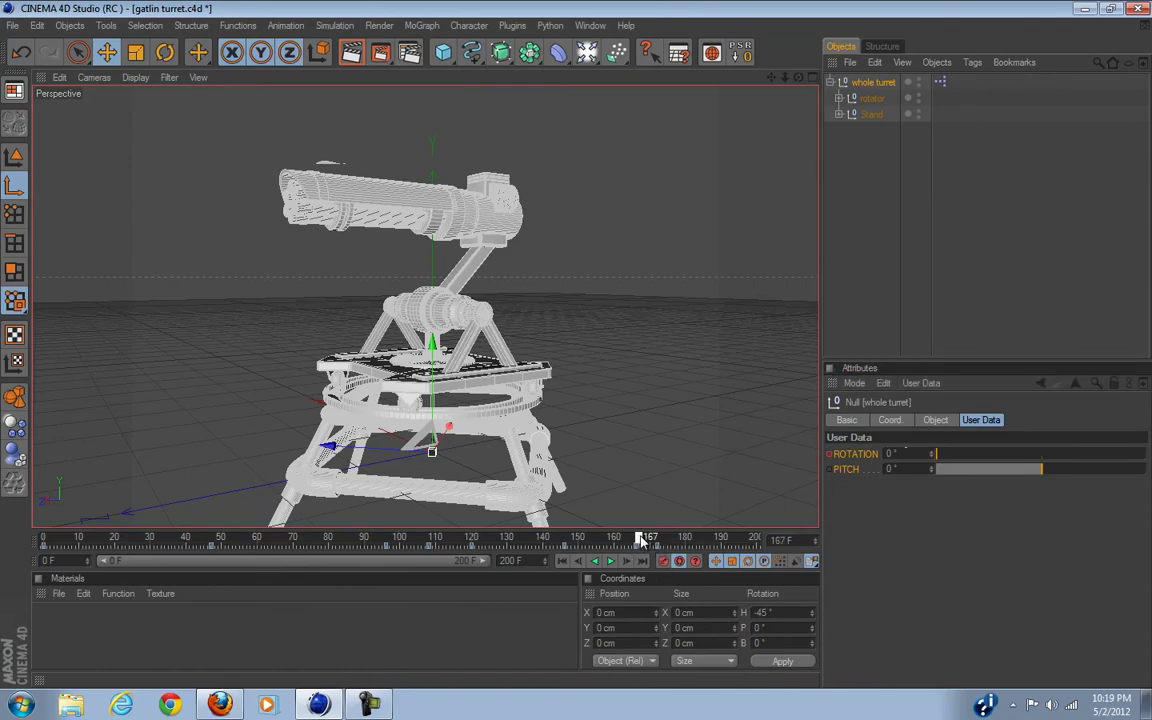
drag(647, 541, 3, 512)
- Play the rotation animation from frame 0, stop and rewind, then reselect the whole turret null
click(992, 259)
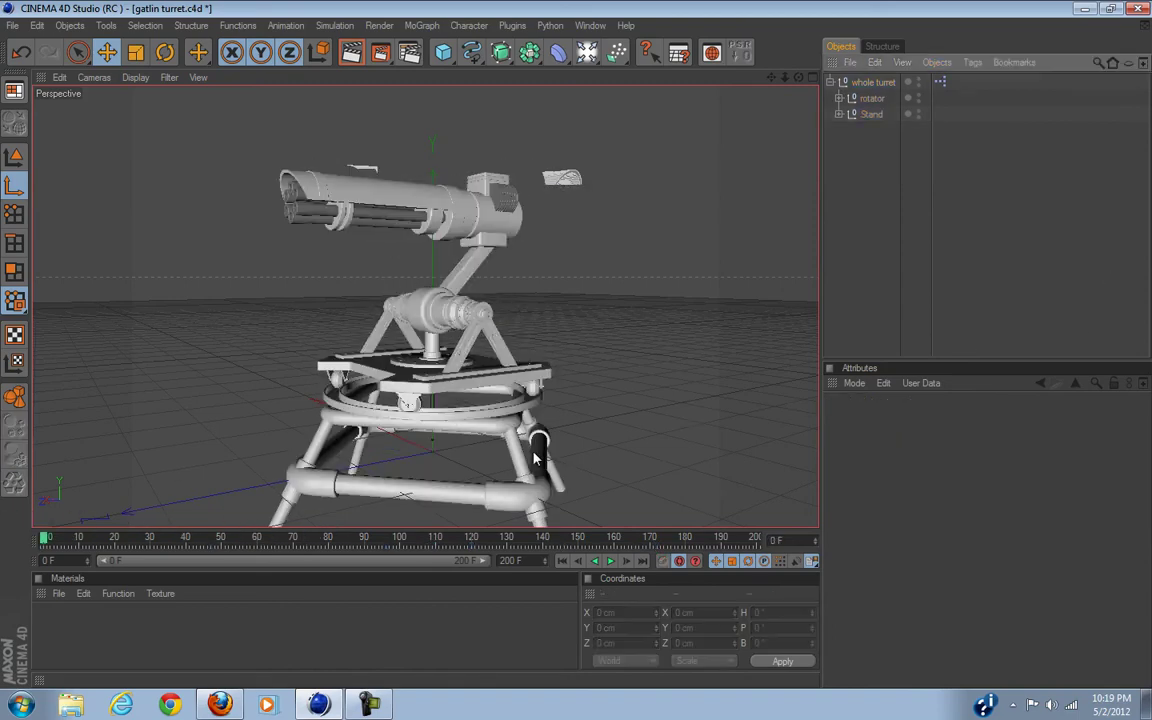
click(611, 566)
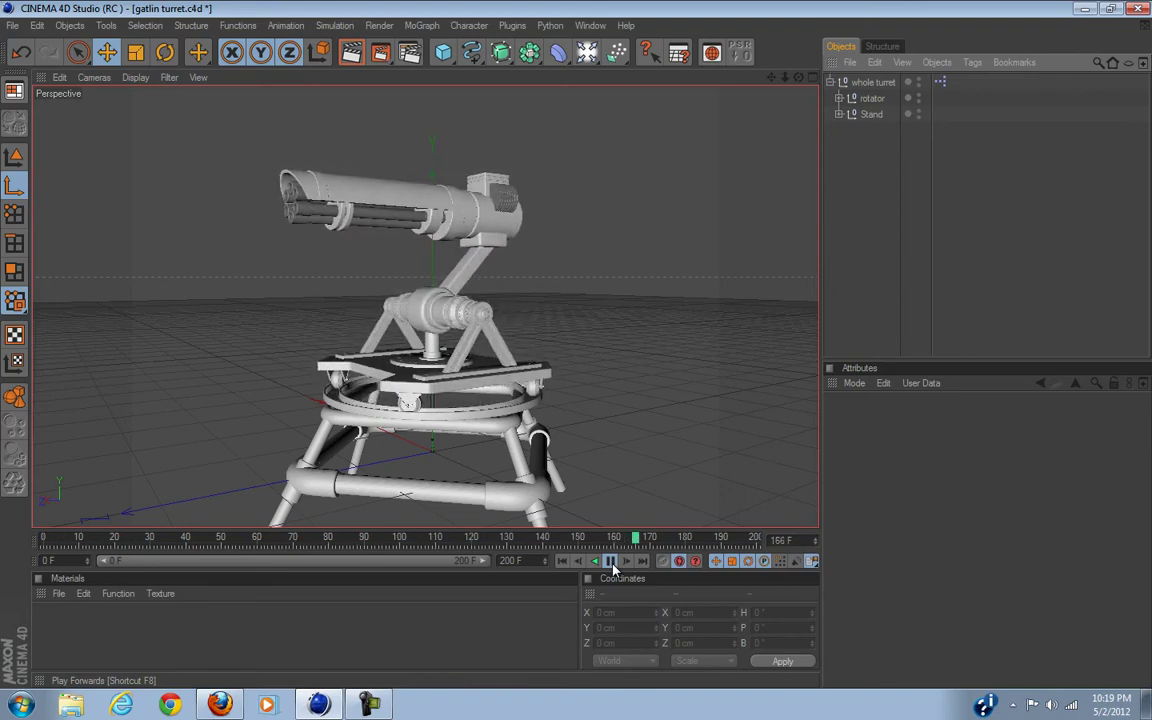
click(611, 561)
click(562, 561)
click(882, 84)
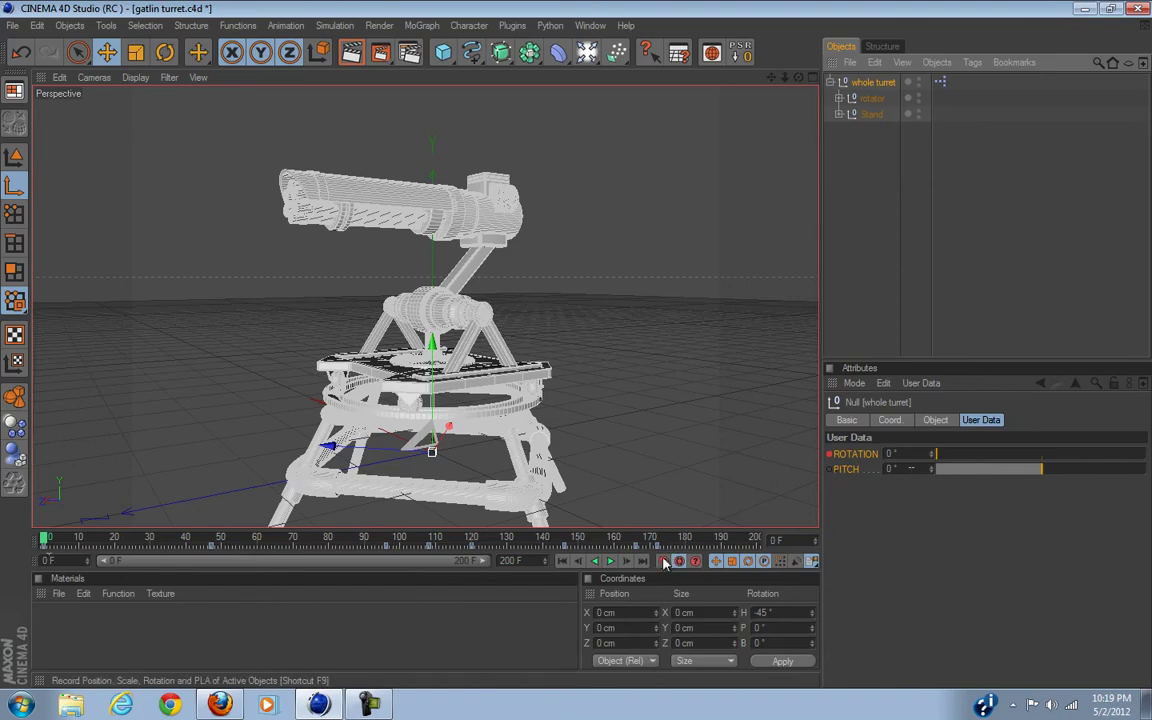
- Key PITCH tilting the gun up at frame 48, level near frame 33, and down near frame 80
key(F8)
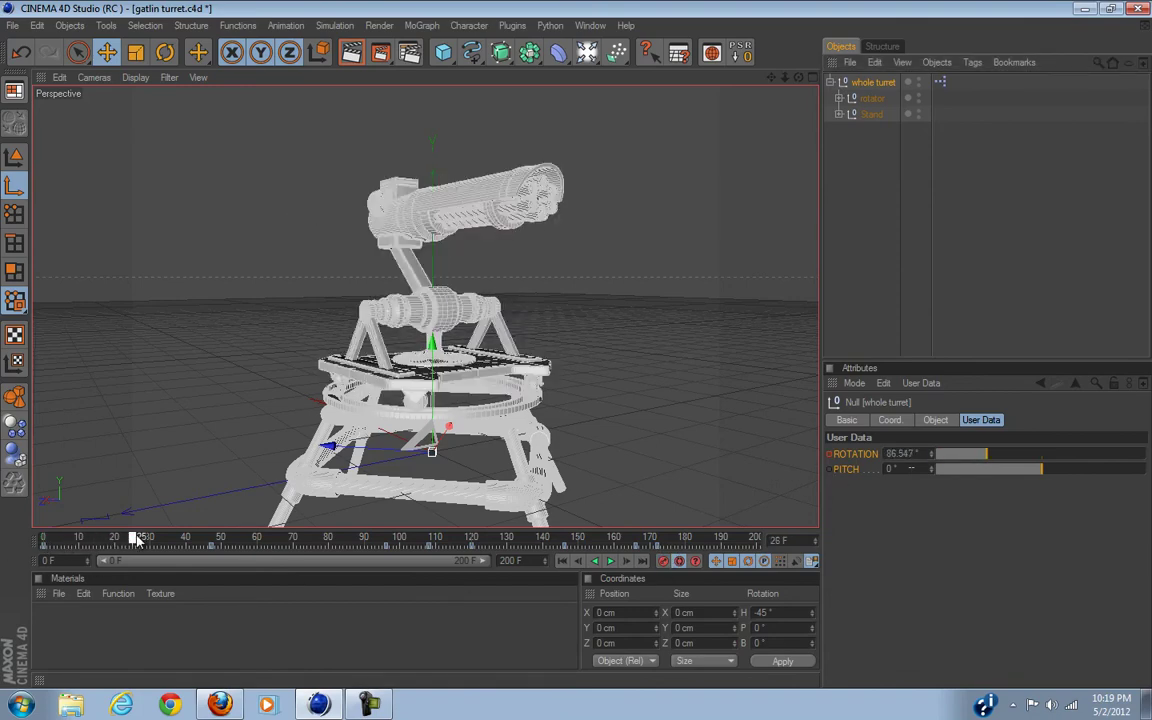
click(860, 471)
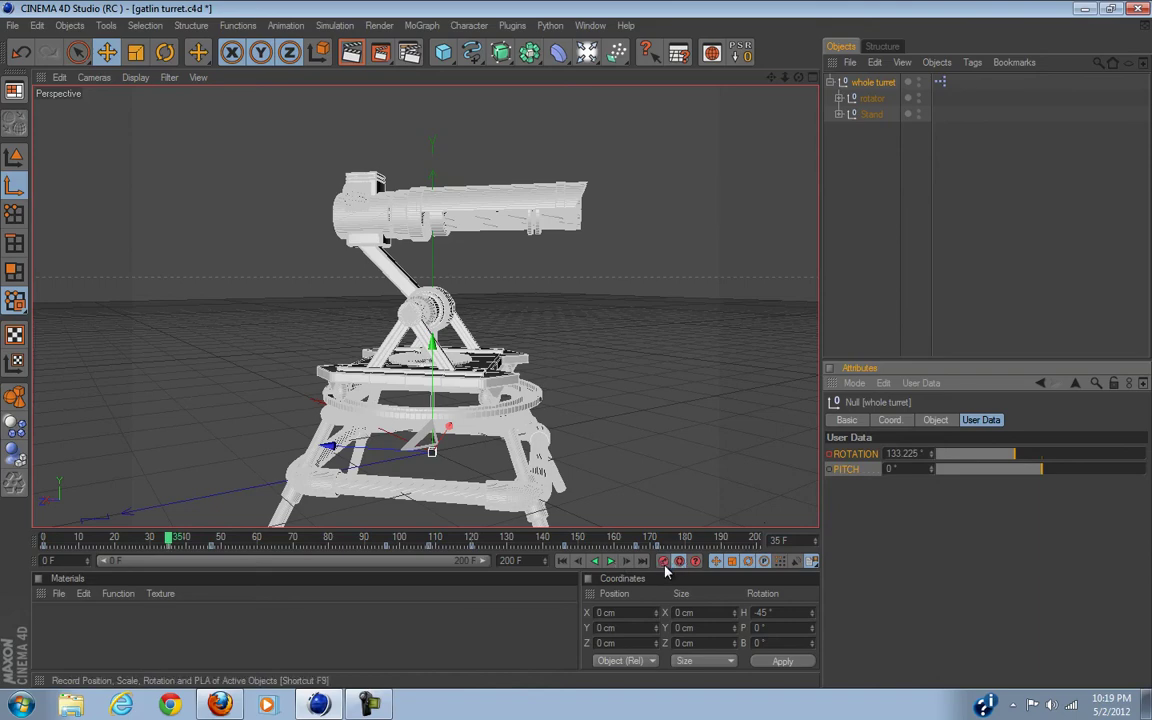
drag(176, 541, 235, 543)
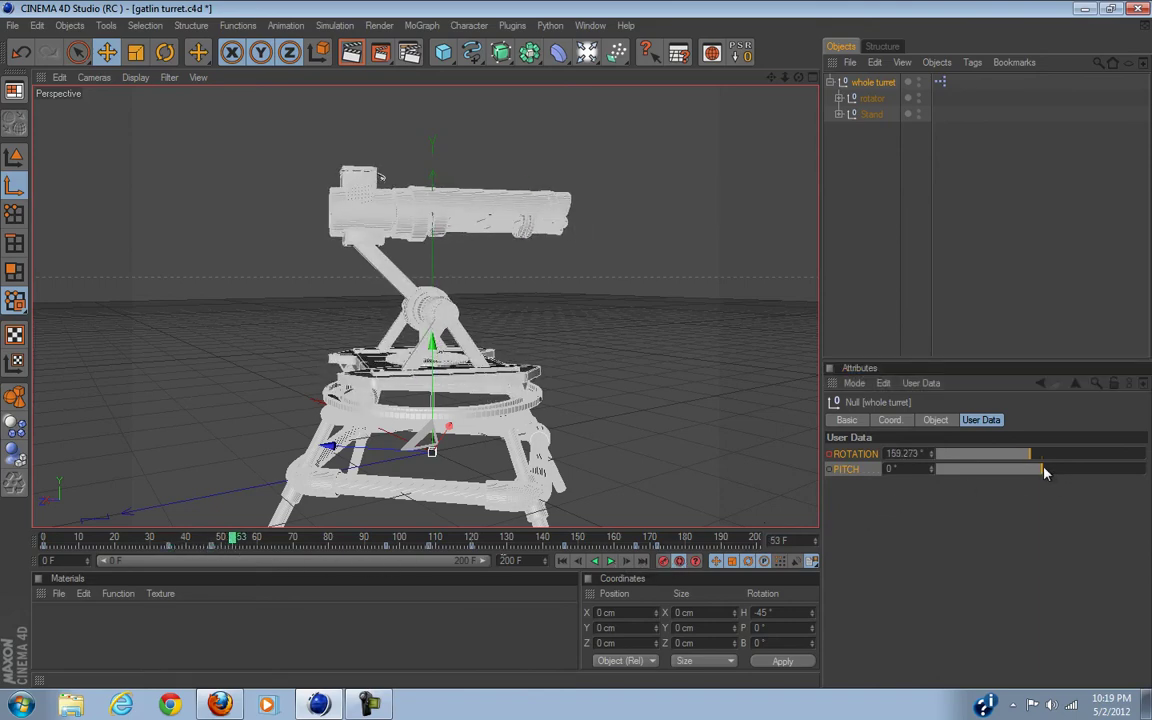
drag(1044, 473, 1150, 478)
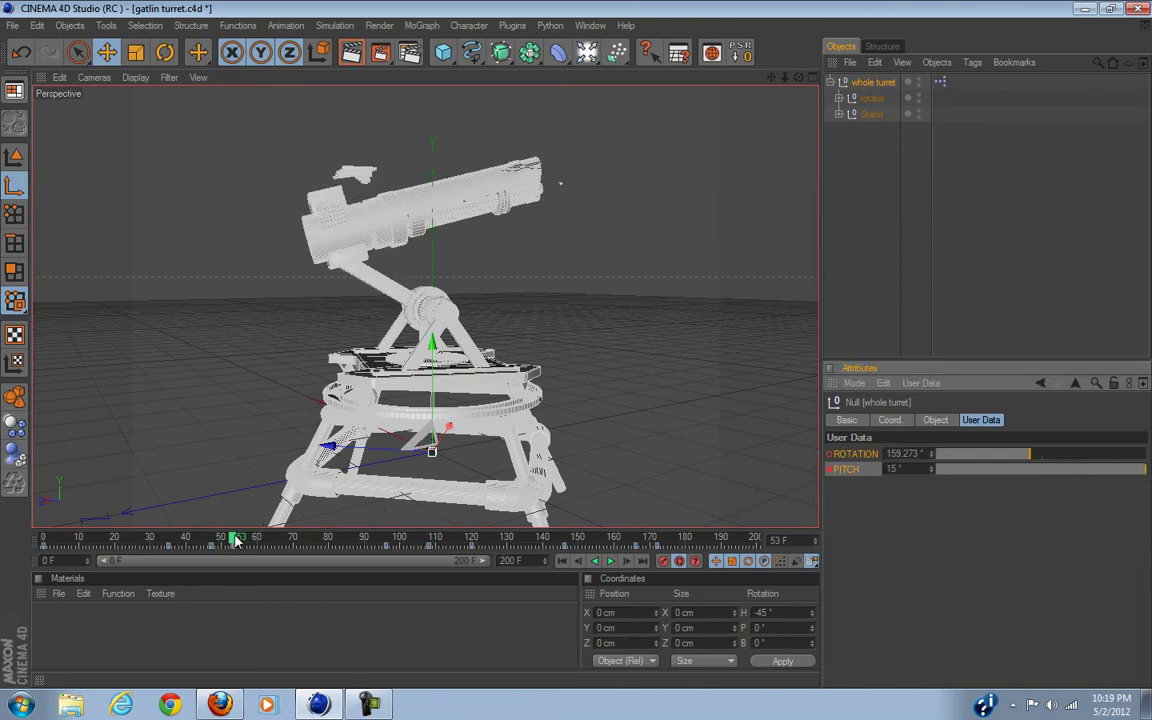
drag(235, 541, 148, 541)
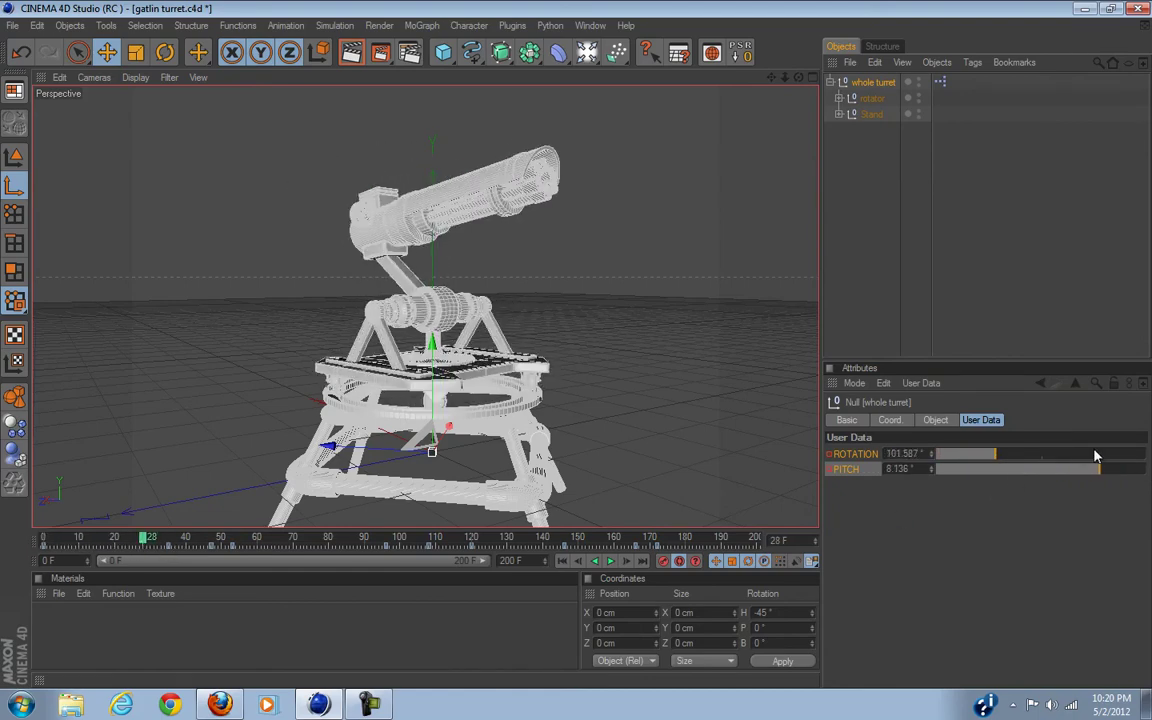
drag(1098, 469, 1041, 476)
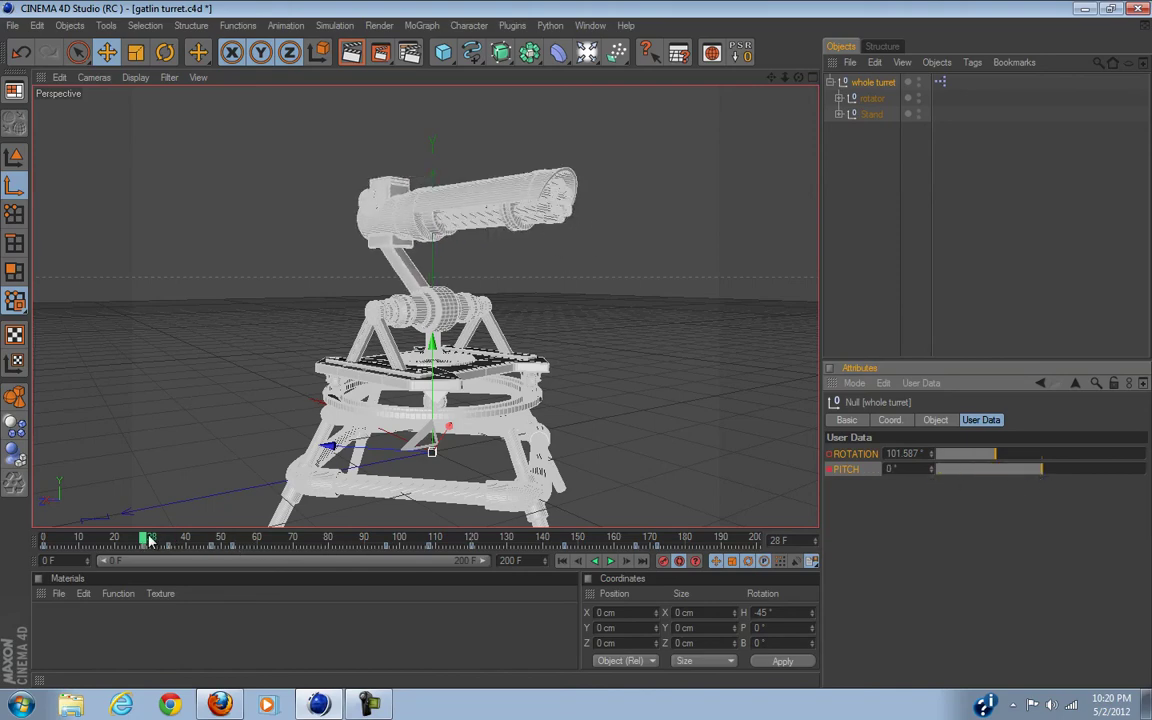
drag(148, 540, 333, 546)
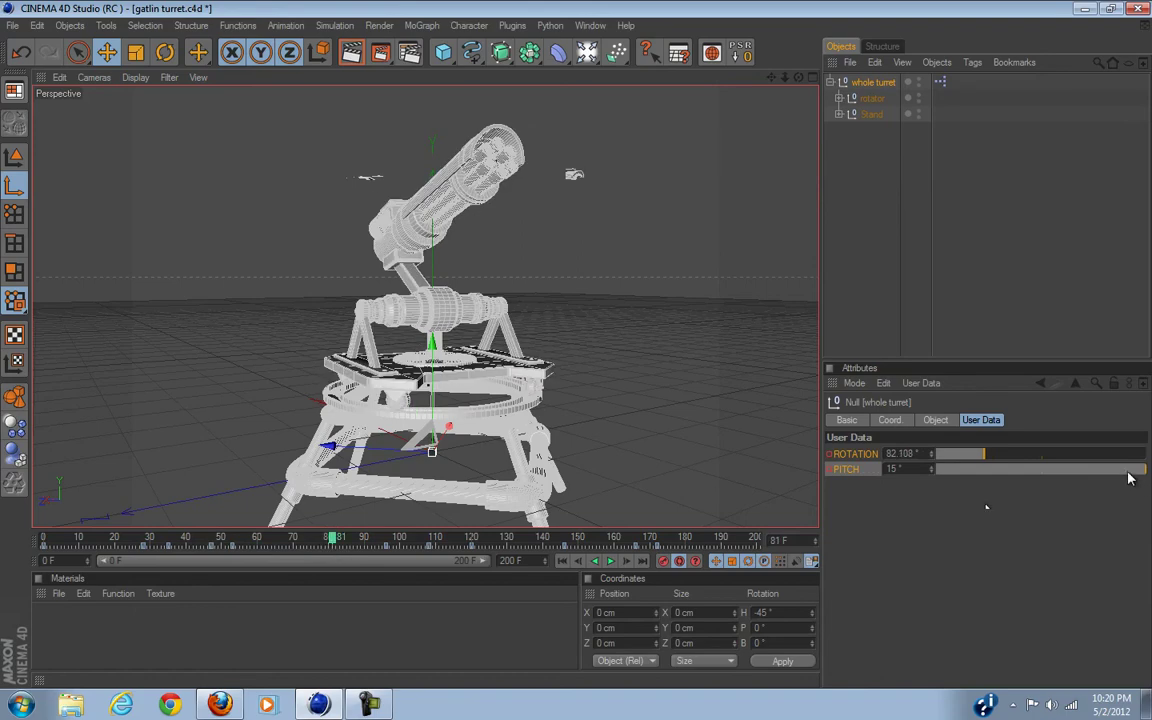
drag(1129, 478, 958, 477)
- Key PITCH at -11°, -13°, -9°, -11° over frames 100–112, then 0° at frame 122
drag(335, 541, 398, 542)
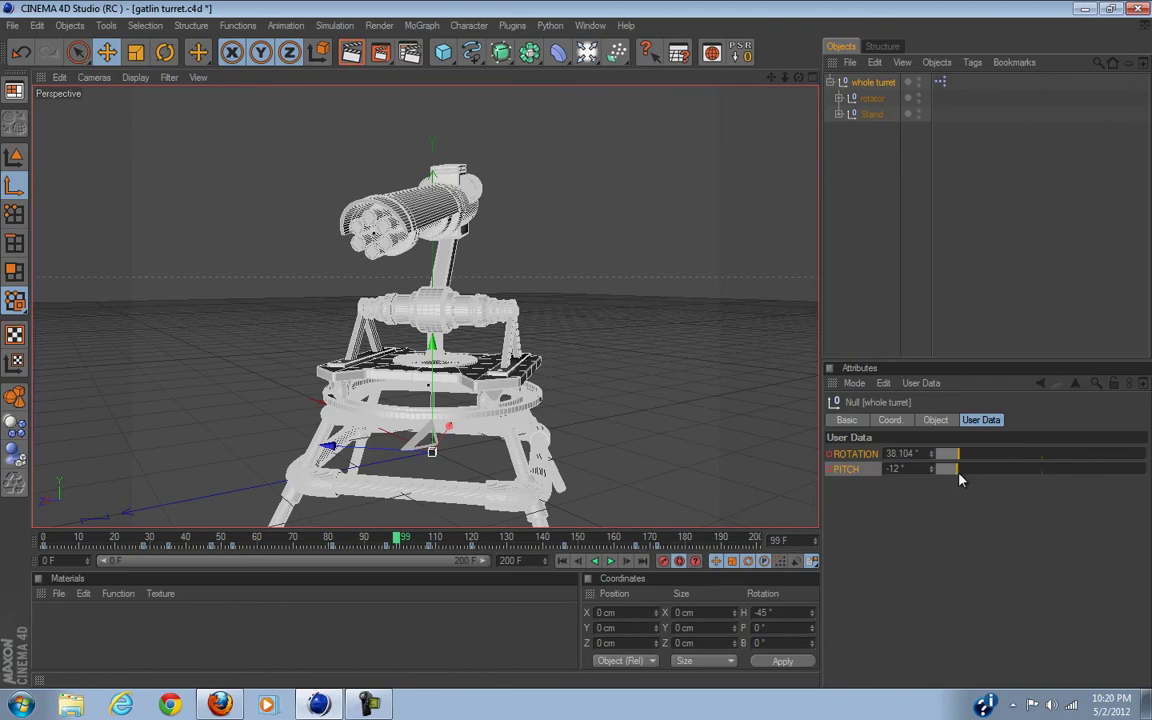
drag(941, 476, 967, 473)
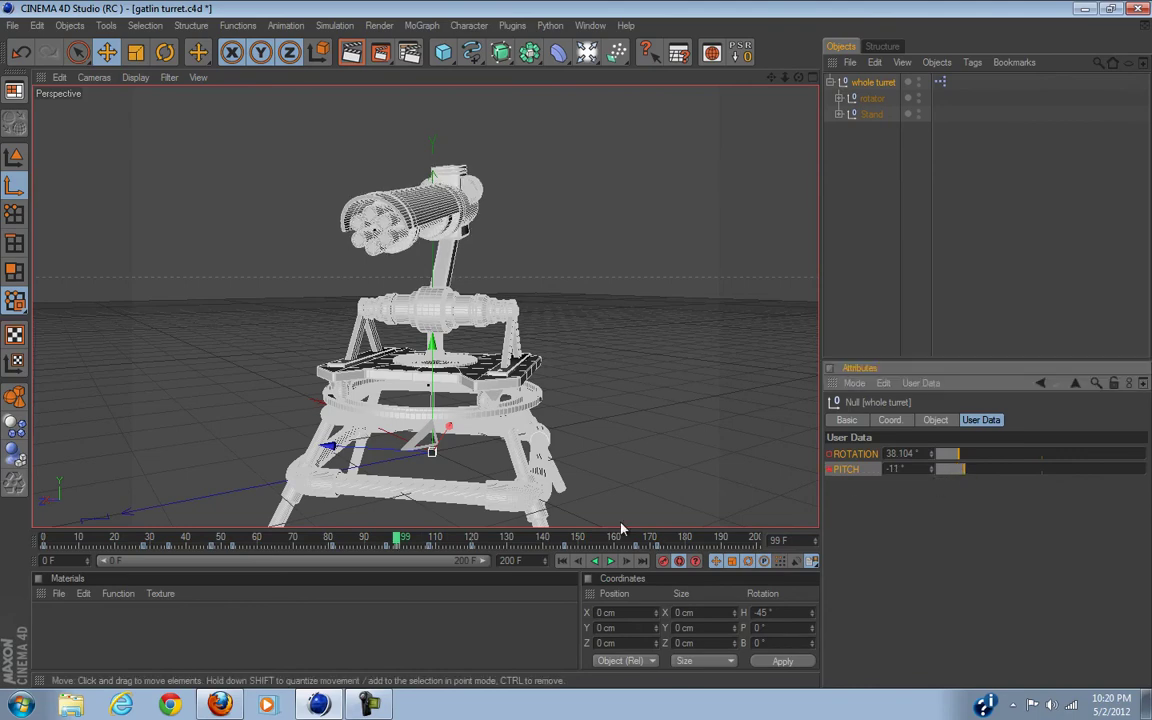
drag(398, 543, 409, 543)
mouse_move(963, 476)
mouse_down()
mouse_move(971, 469)
mouse_move(953, 477)
mouse_up()
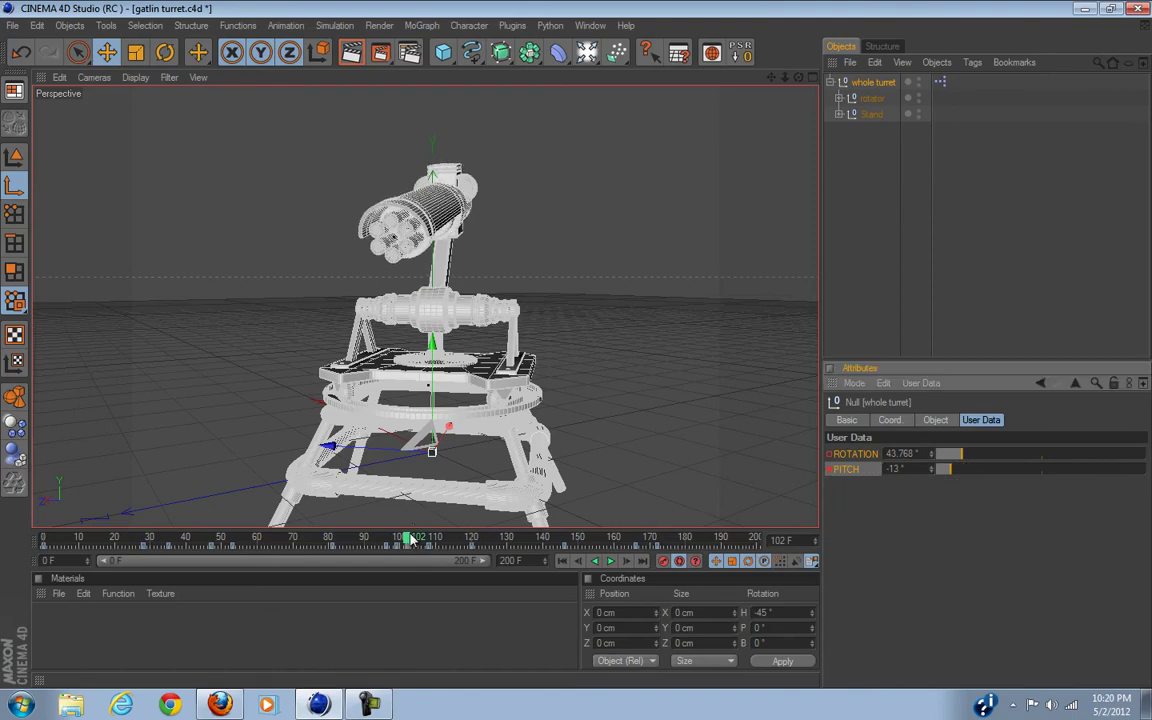
drag(405, 543, 418, 541)
mouse_move(952, 476)
mouse_down()
mouse_move(987, 473)
mouse_move(975, 477)
mouse_up()
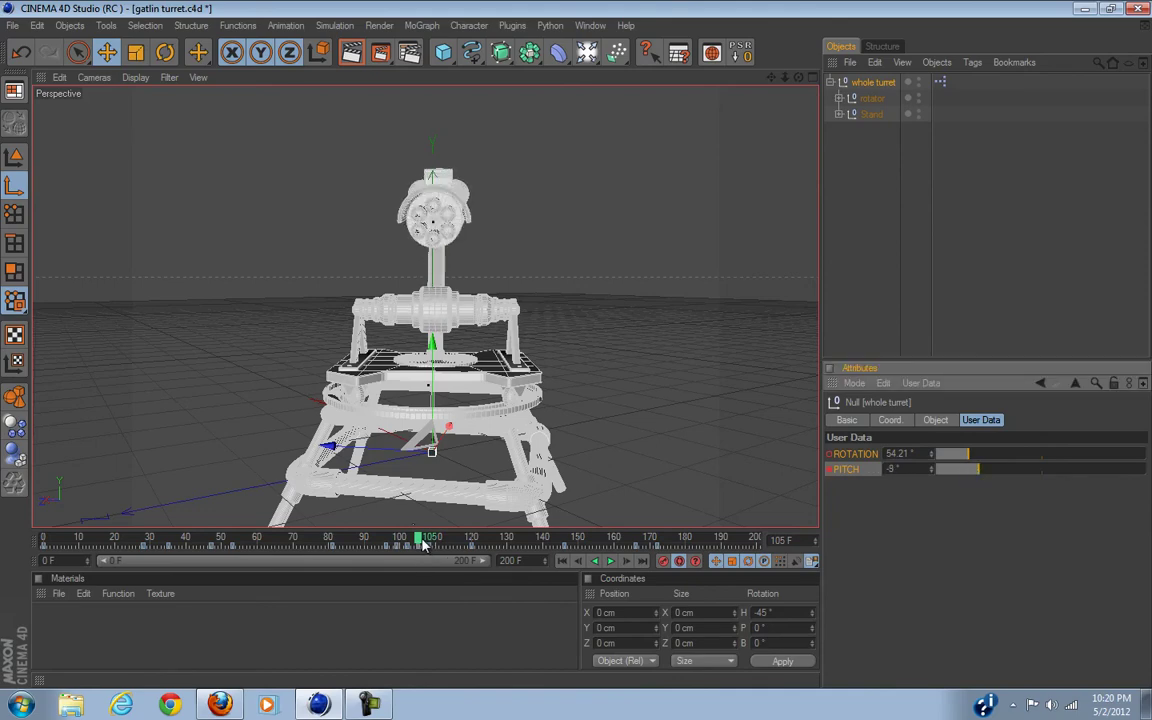
drag(423, 543, 447, 551)
drag(988, 474, 964, 473)
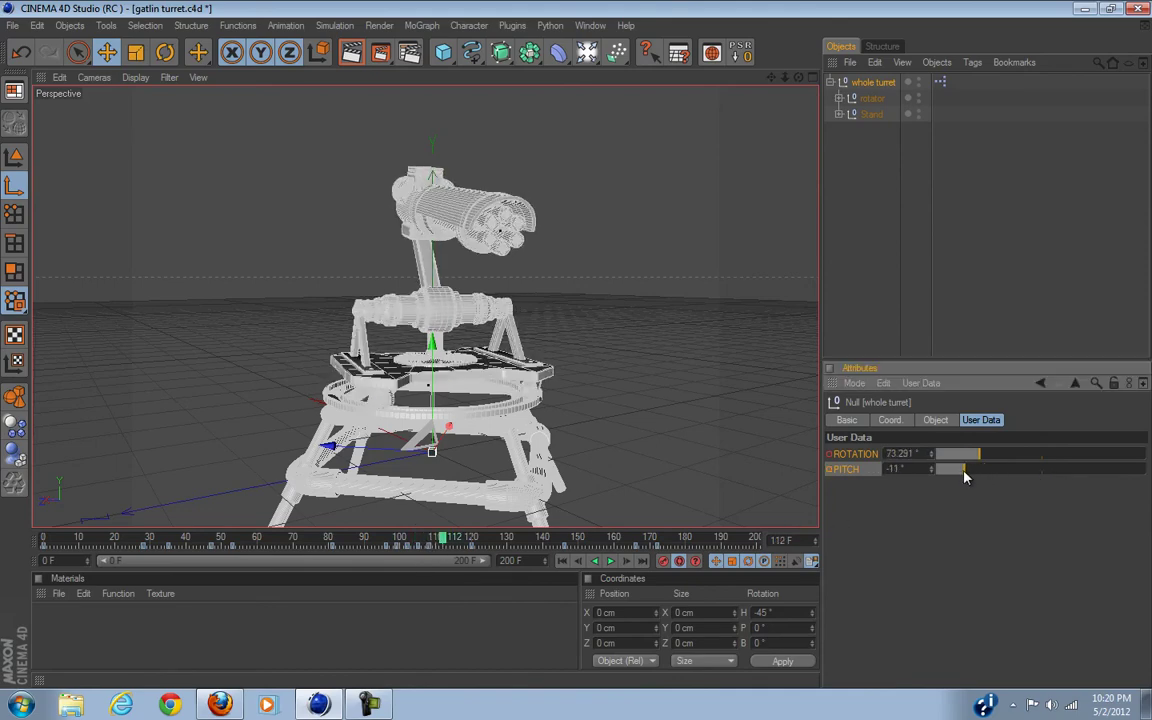
drag(450, 541, 627, 540)
drag(972, 473, 1042, 469)
drag(585, 540, 752, 550)
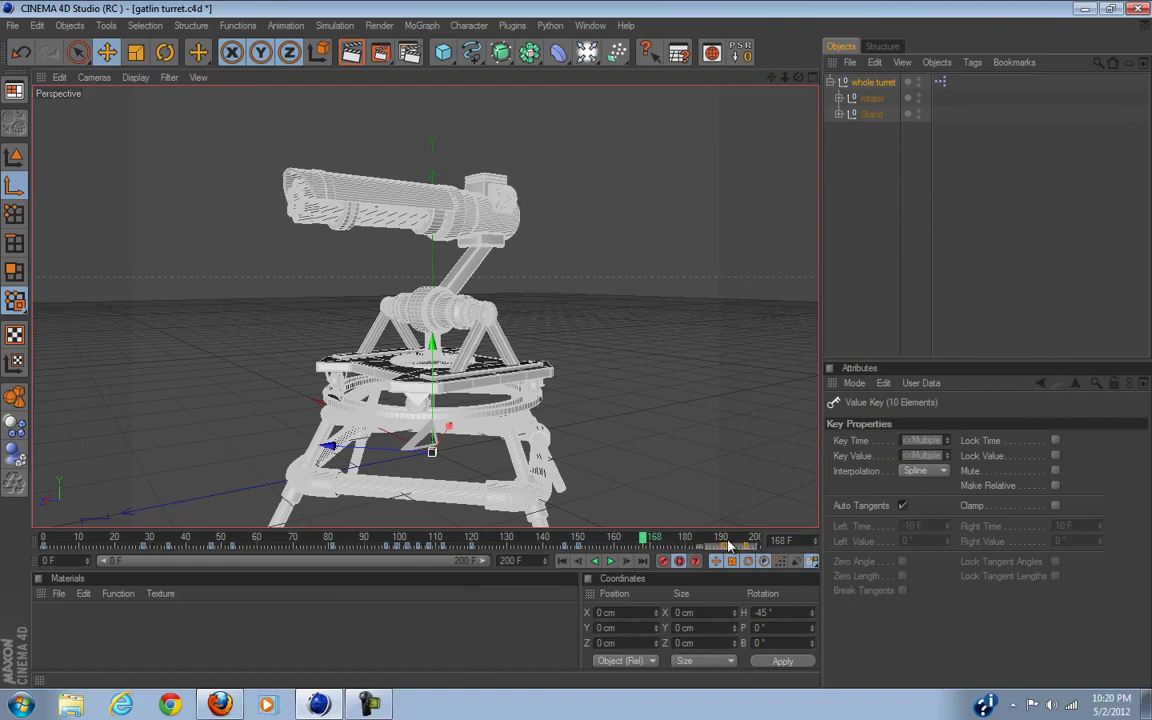
- Deselect everything, rewind to frame 0 and play the finished turret animation, restarting it once
click(1007, 328)
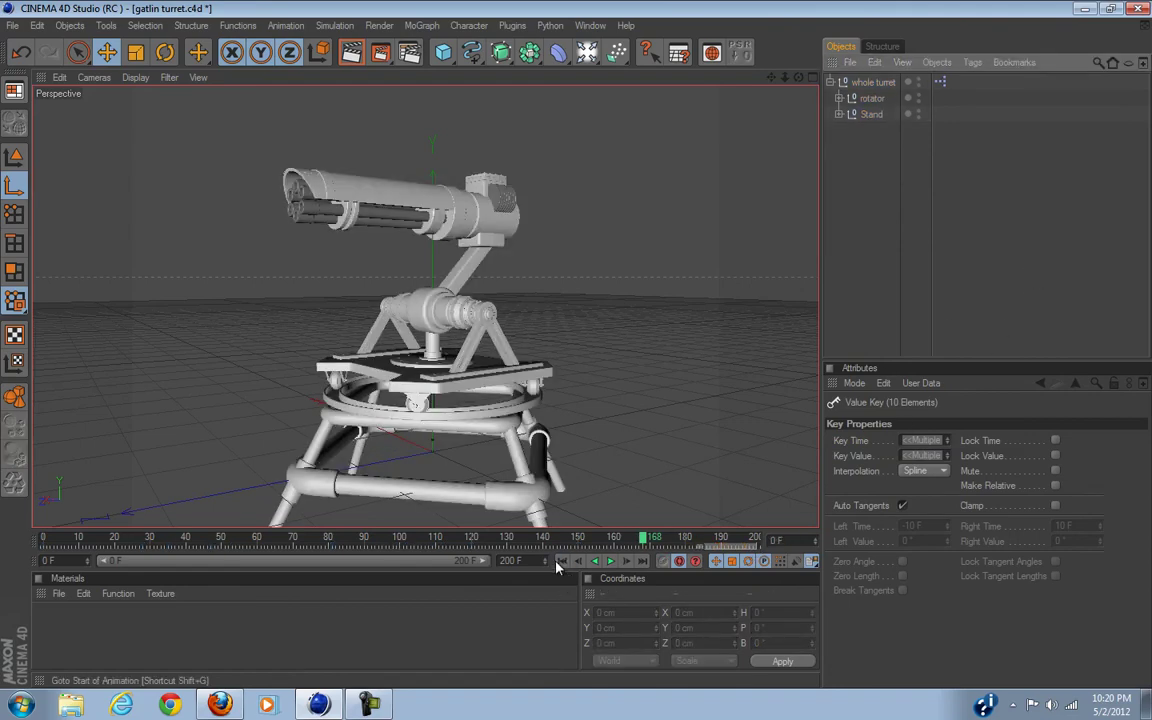
click(562, 561)
click(611, 561)
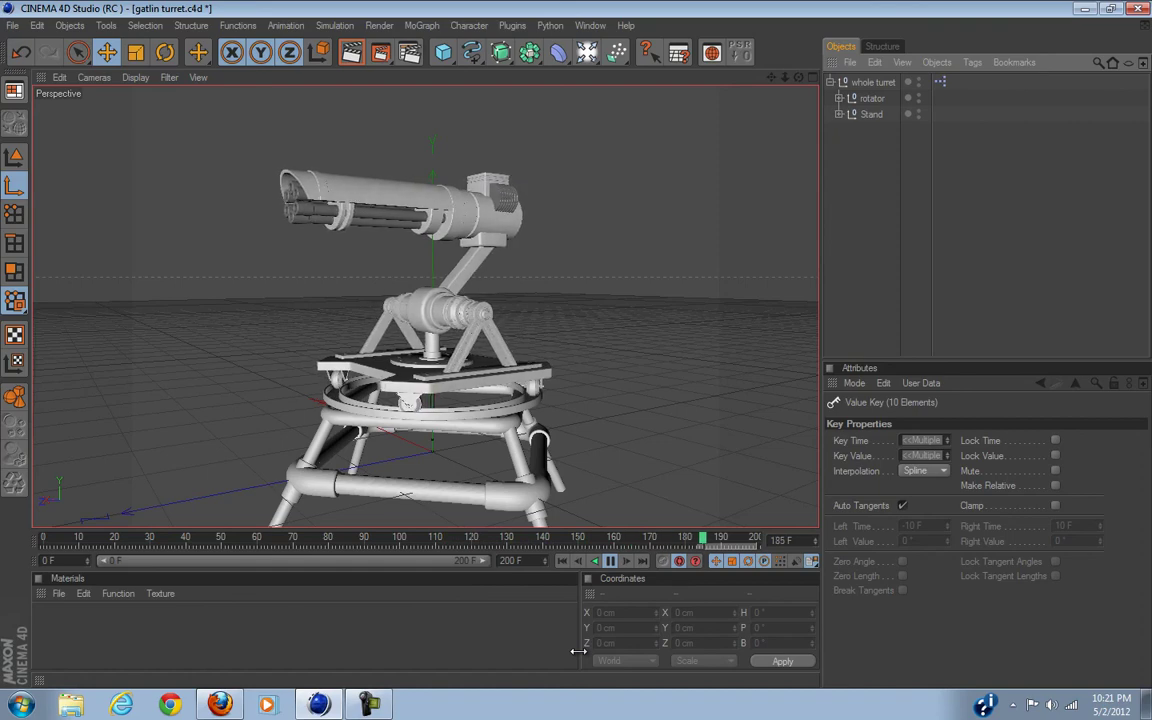
click(612, 562)
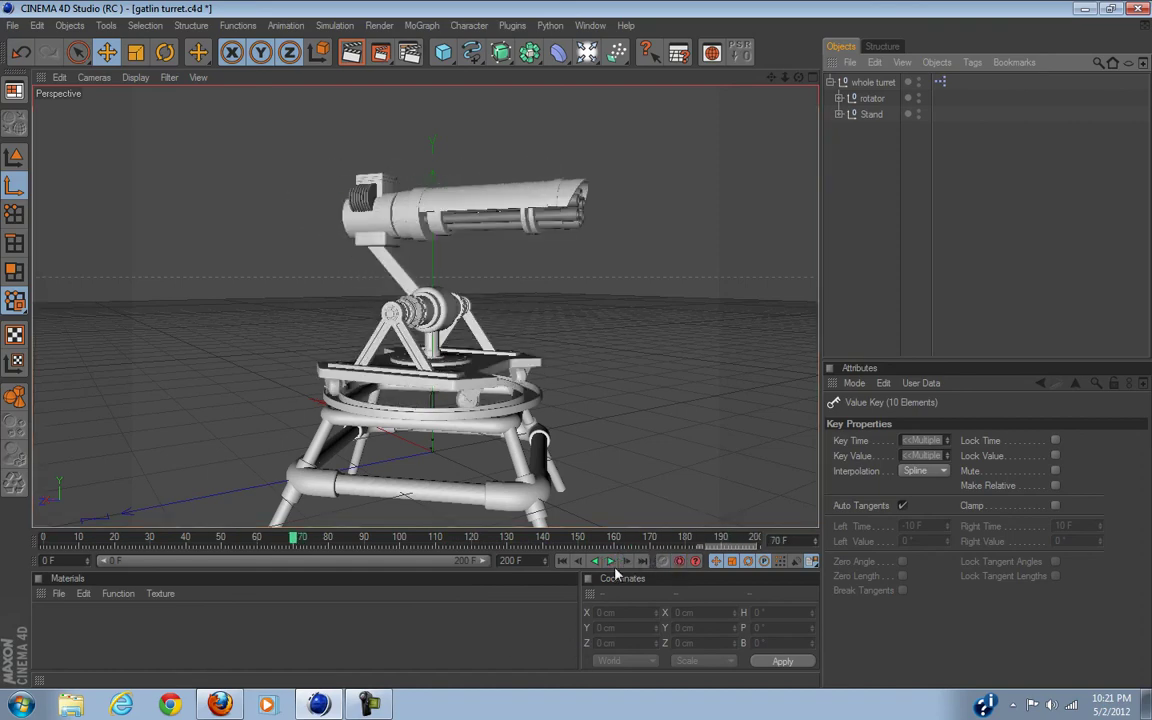
click(562, 562)
click(610, 562)
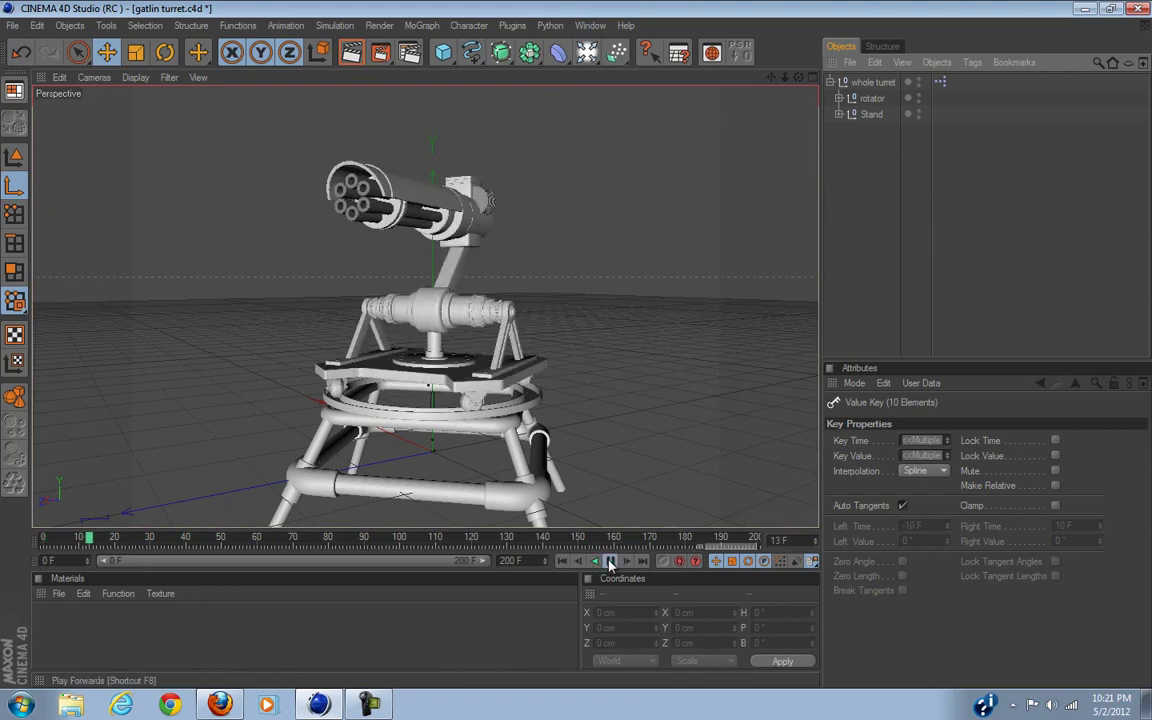
click(610, 562)
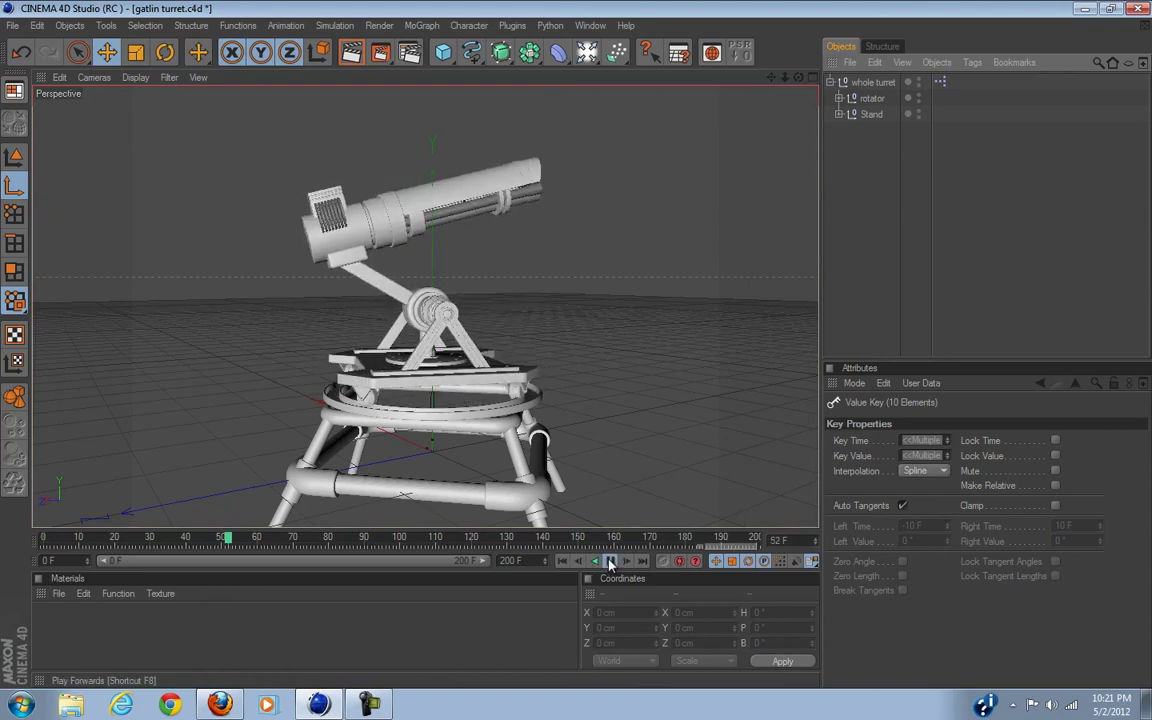